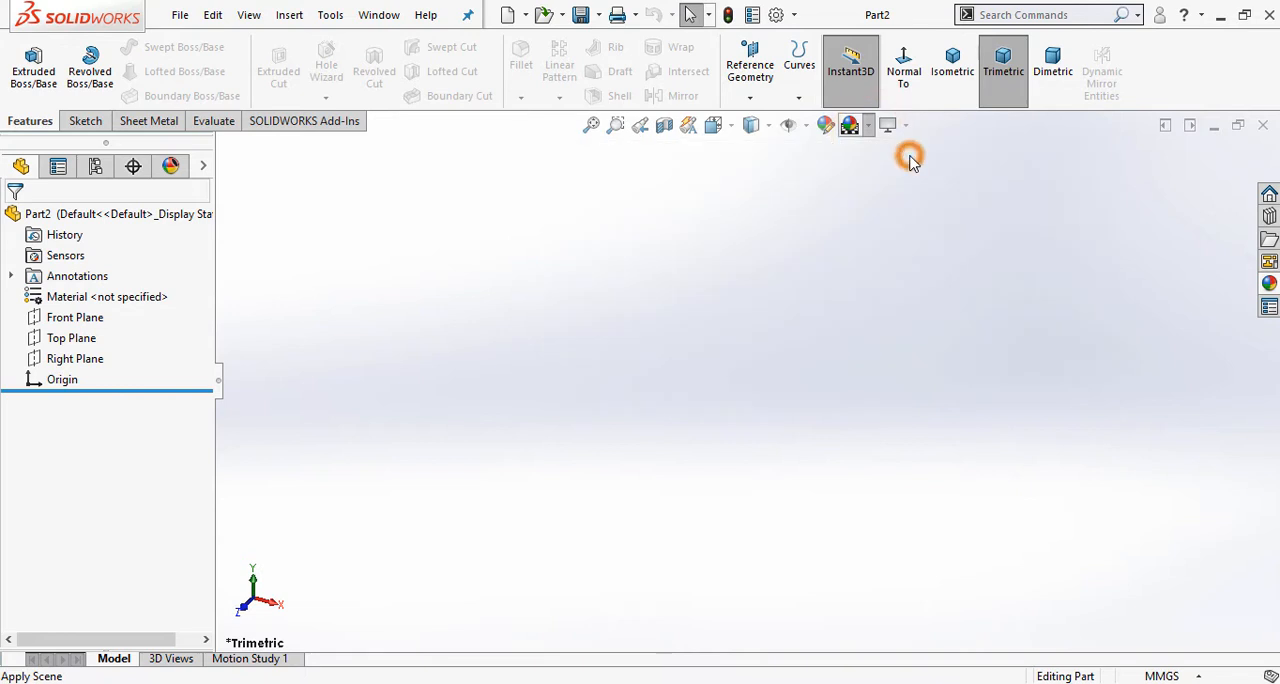
Step: Start a new sketch on the Top Plane
{"action": "left_click", "coordinate": [90, 340]}
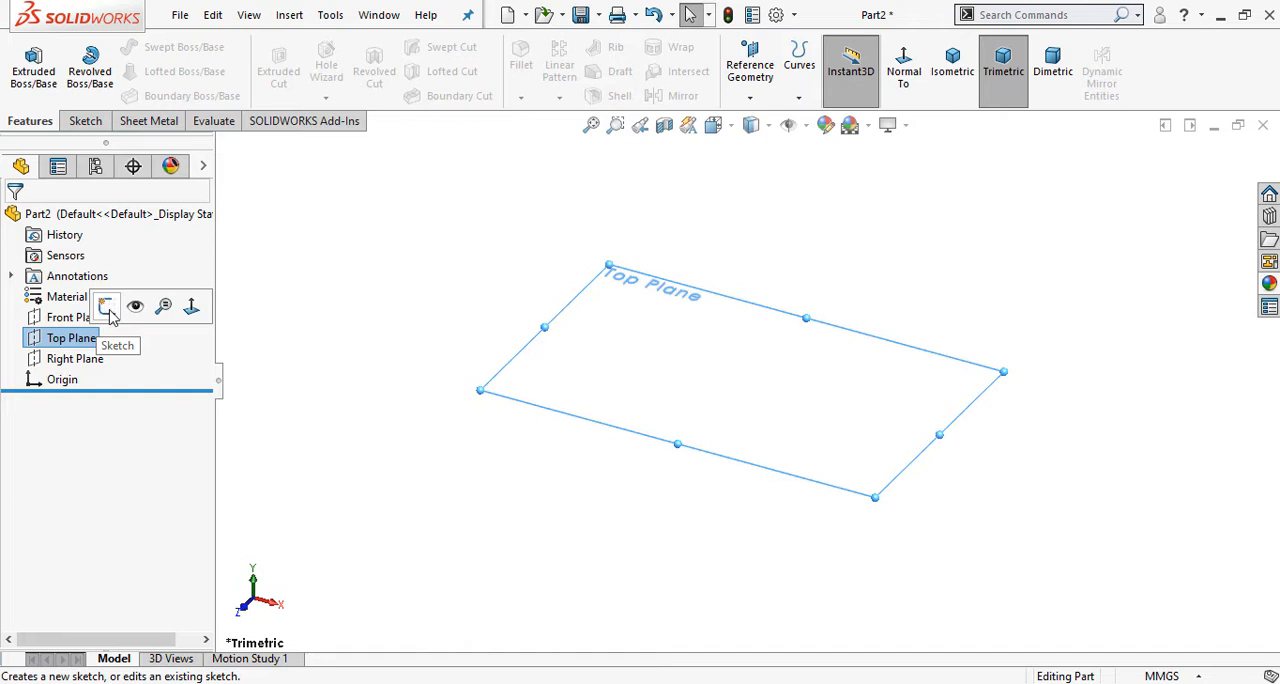
{"action": "left_click", "coordinate": [108, 308]}
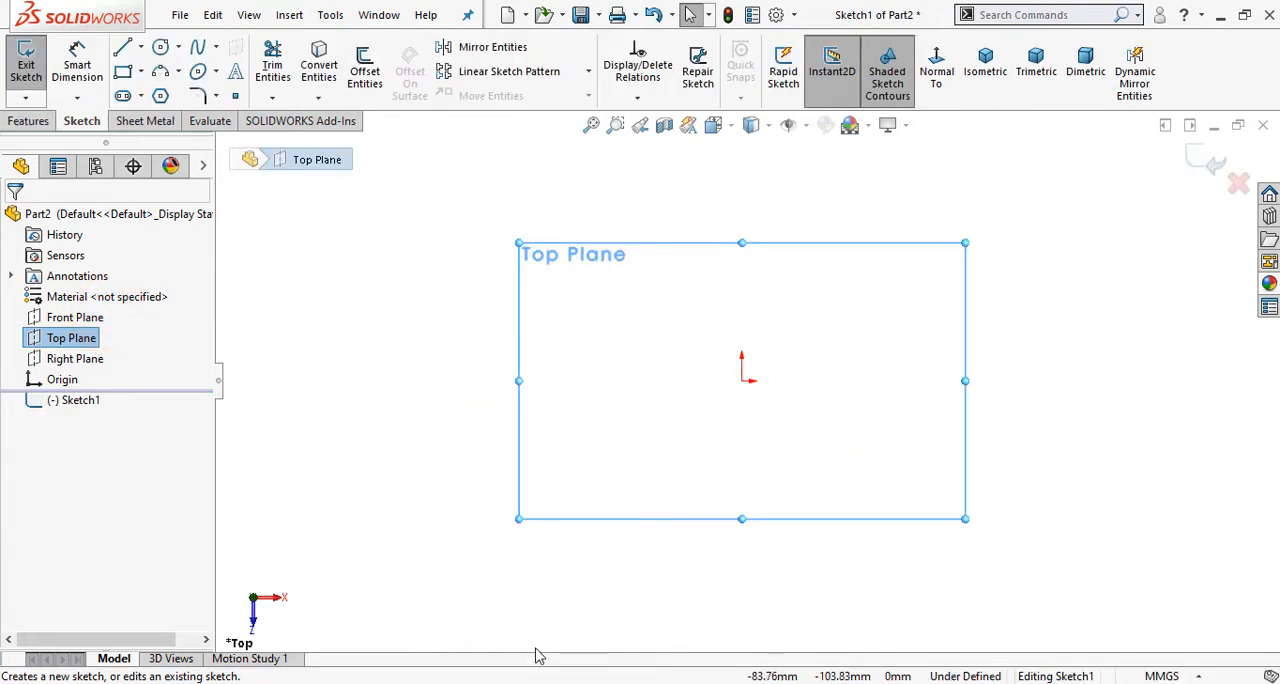
{"action": "left_click", "coordinate": [317, 251]}
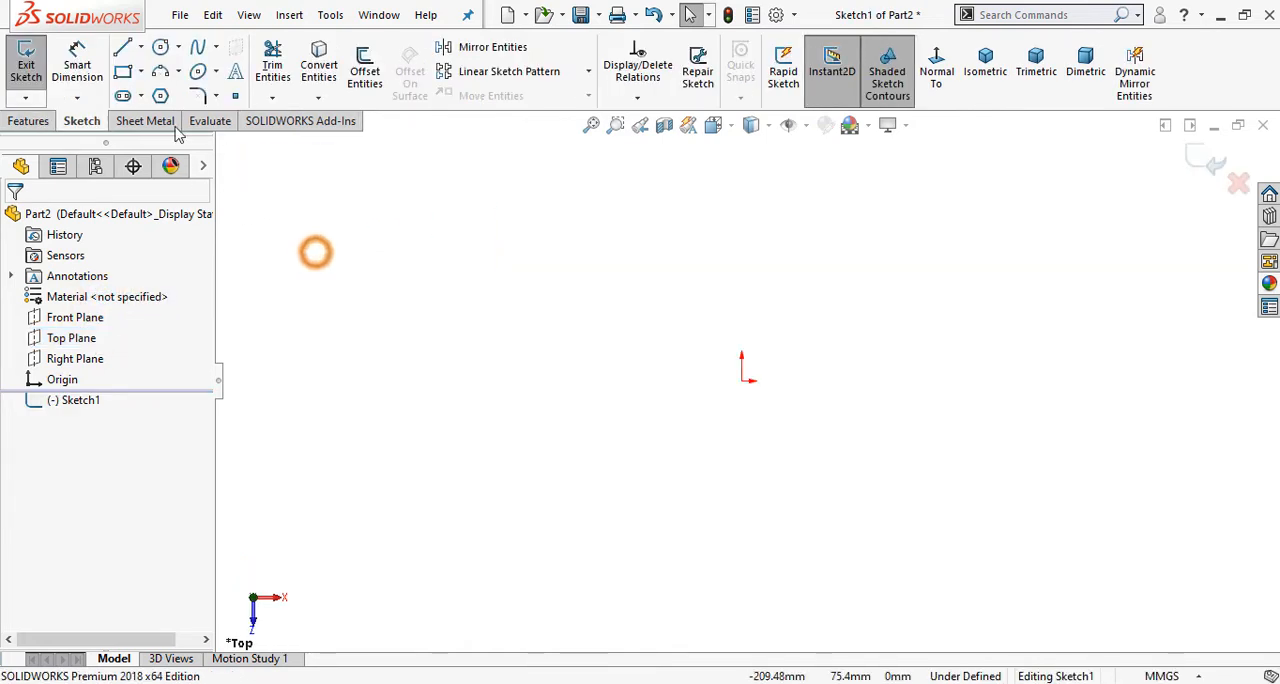
Step: Sketch two circles of about 26 mm radius level with the origin, centred about 70 mm left and 97 mm right of it
{"action": "left_click", "coordinate": [161, 48]}
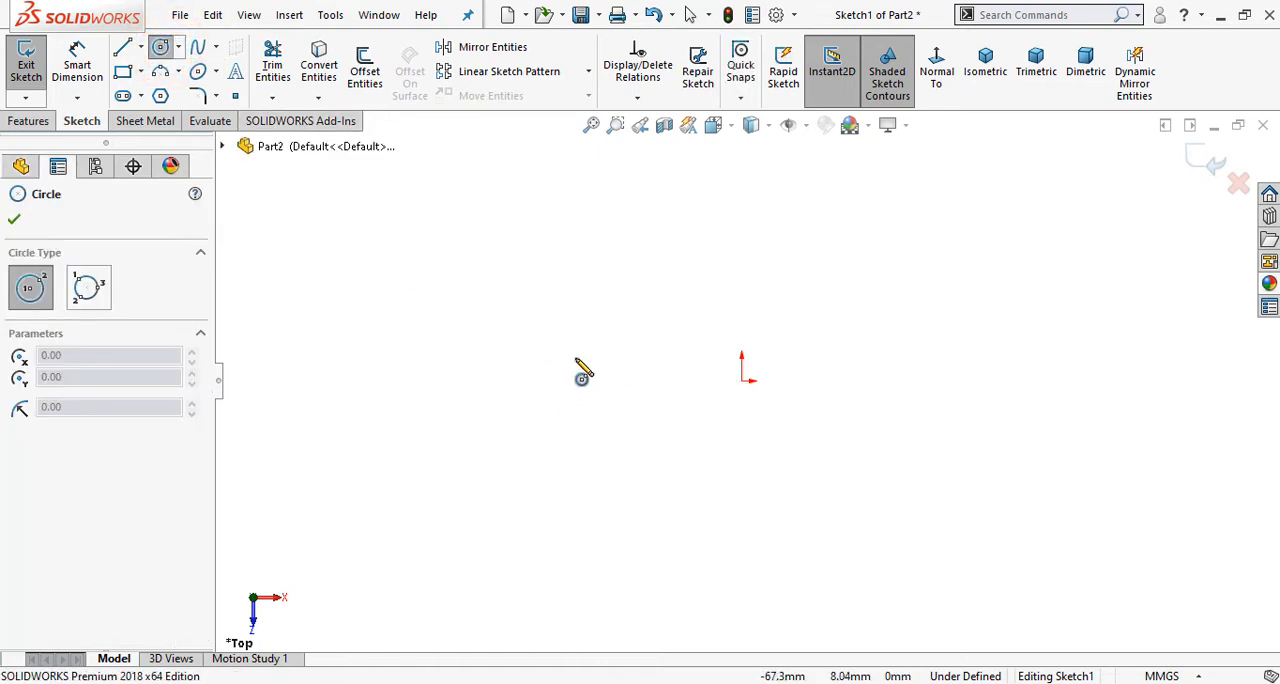
{"action": "left_click", "coordinate": [567, 380]}
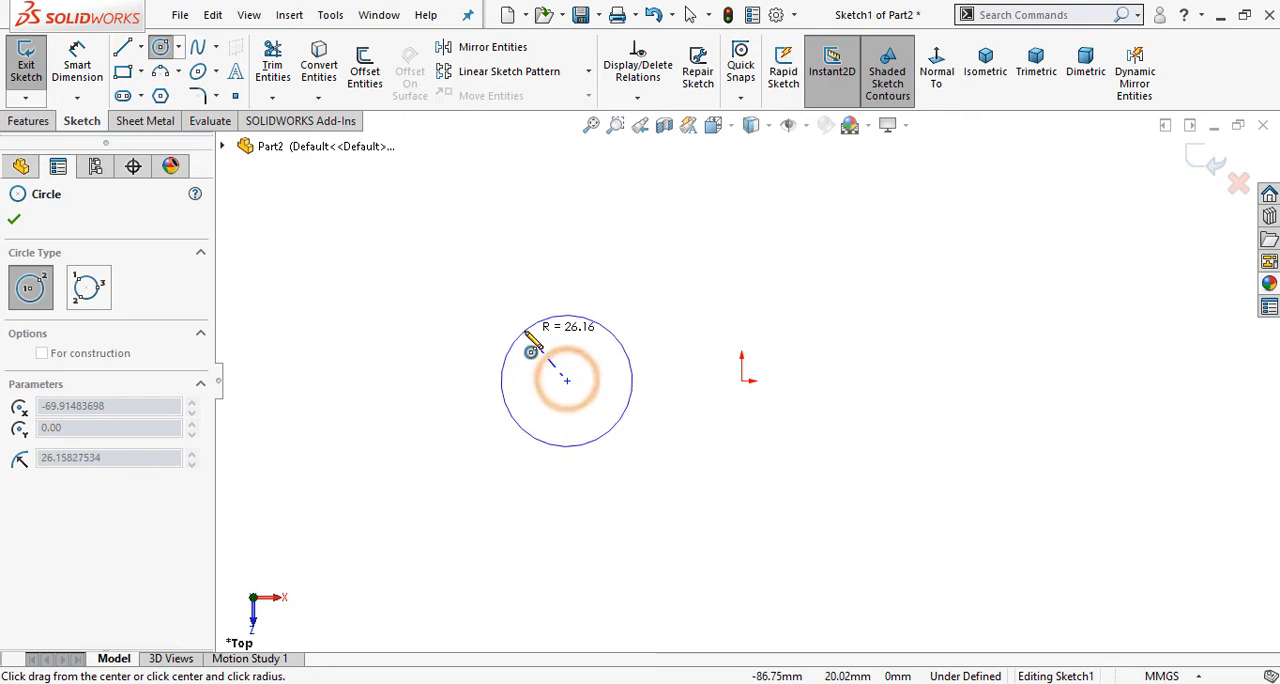
{"action": "left_click", "coordinate": [523, 329]}
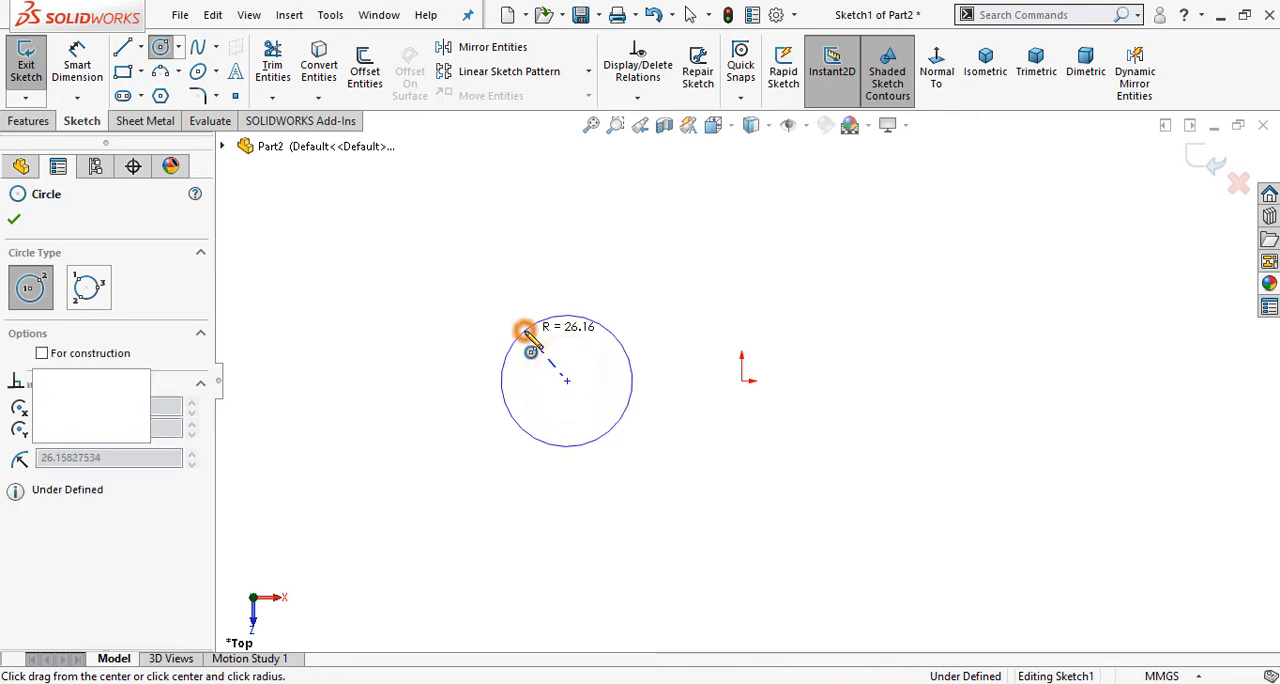
{"action": "left_click", "coordinate": [986, 380]}
{"action": "left_click", "coordinate": [952, 323]}
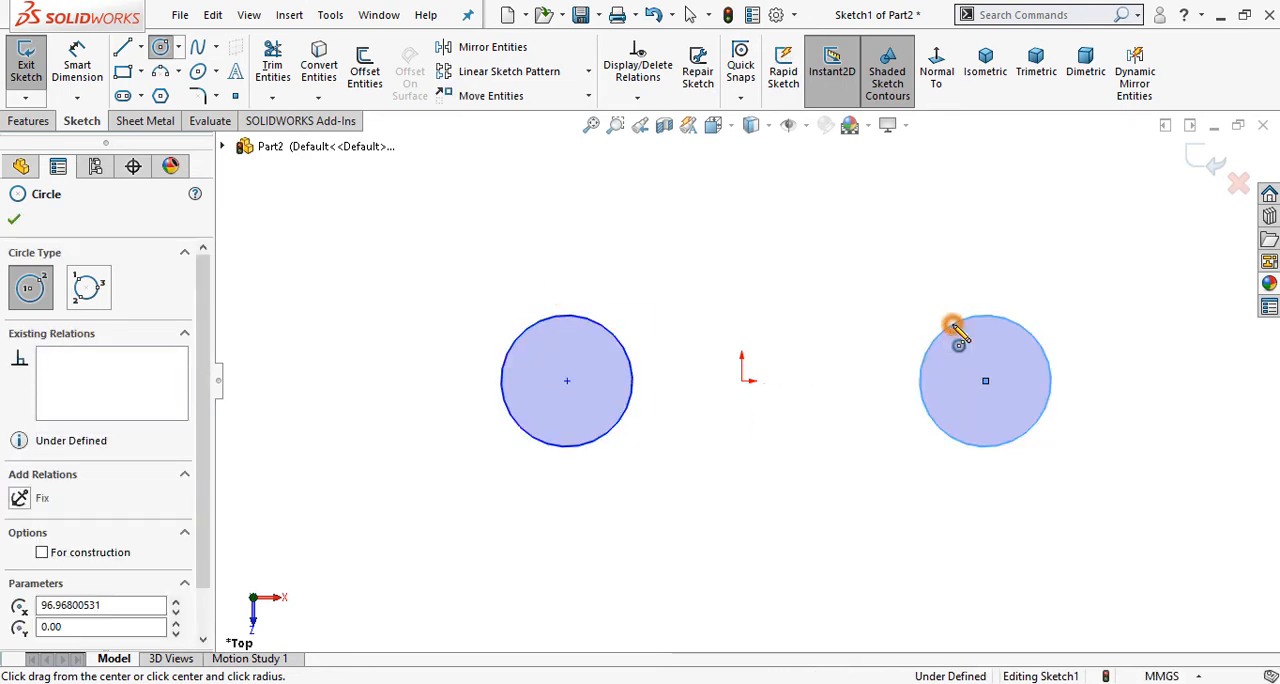
{"action": "right_click", "coordinate": [631, 238]}
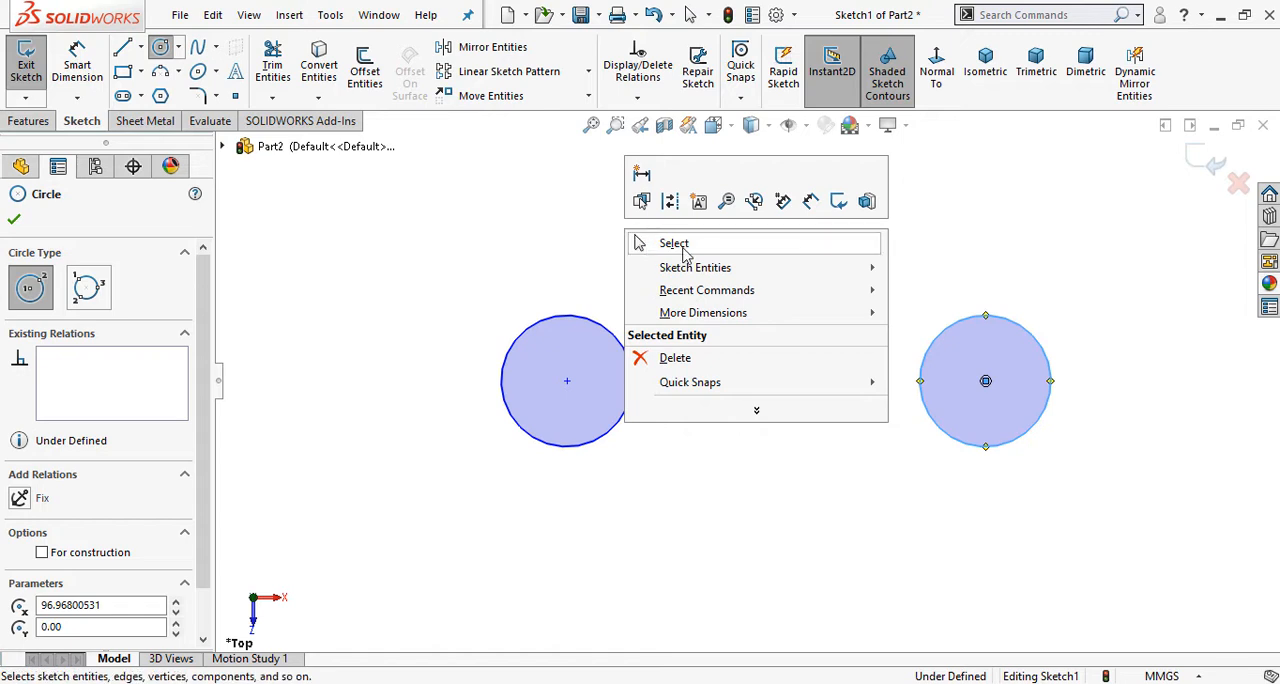
{"action": "left_click", "coordinate": [680, 245]}
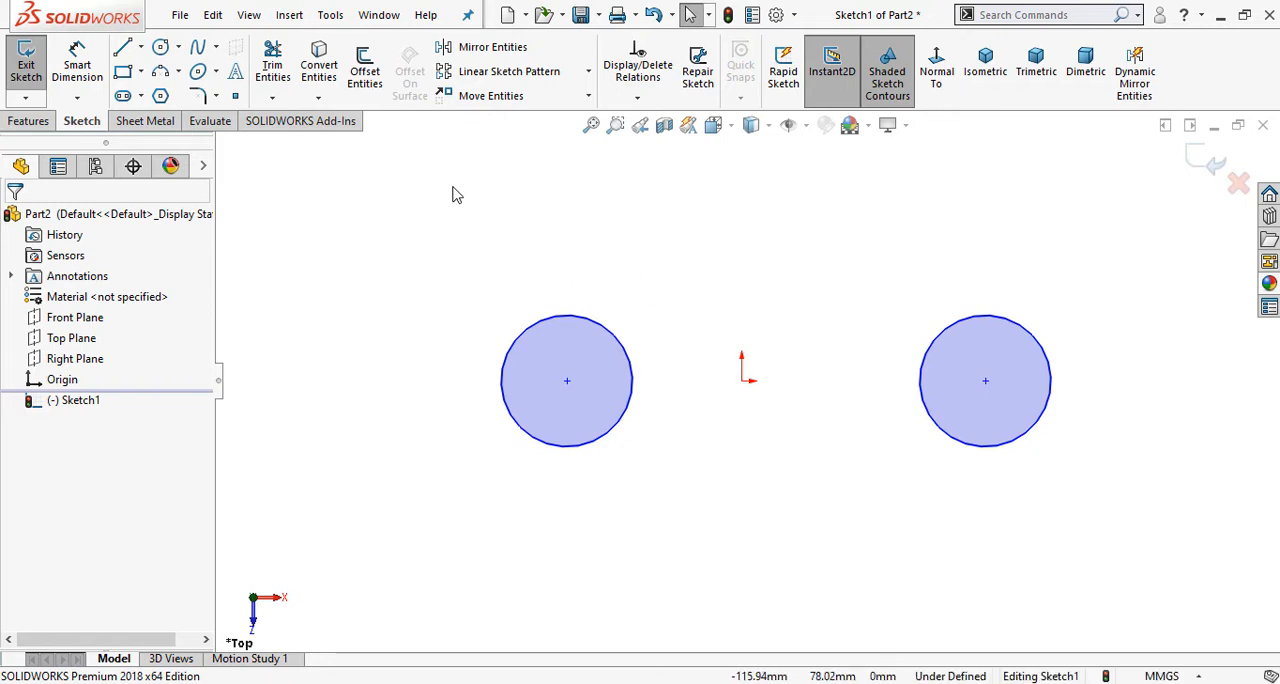
Step: Connect the centres of the two circles with a horizontal centerline
{"action": "left_click", "coordinate": [141, 47]}
{"action": "left_click", "coordinate": [195, 94]}
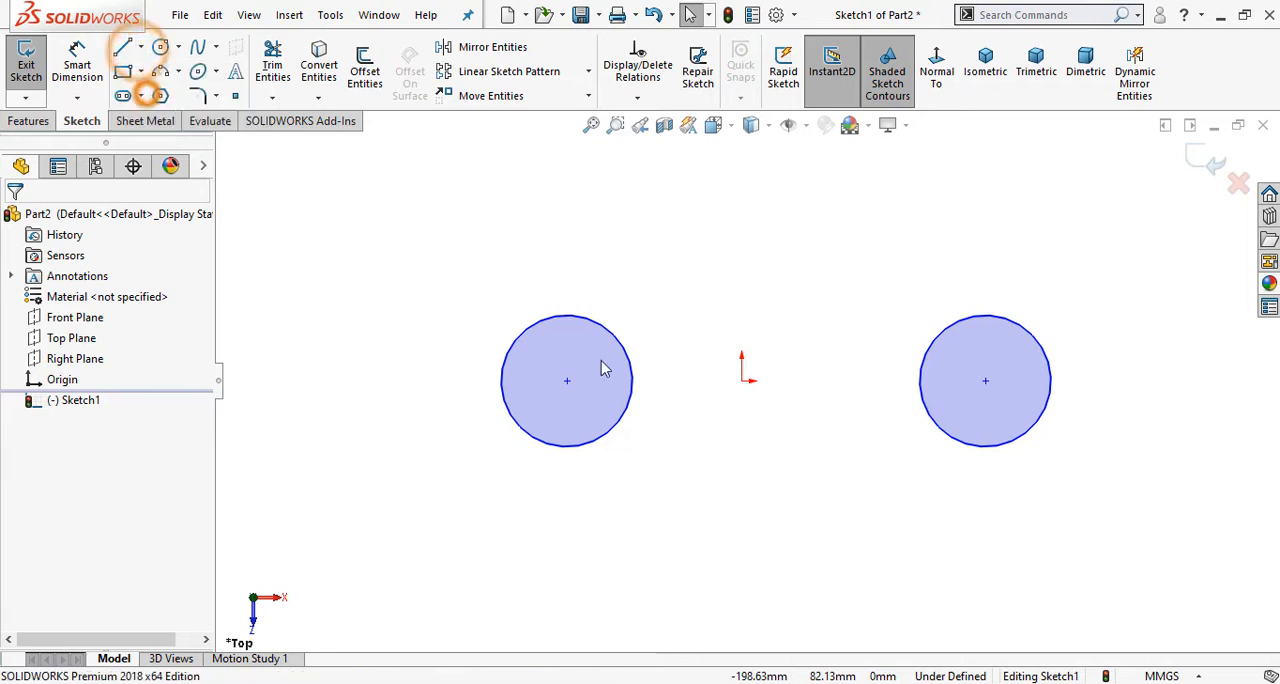
{"action": "left_click", "coordinate": [567, 380]}
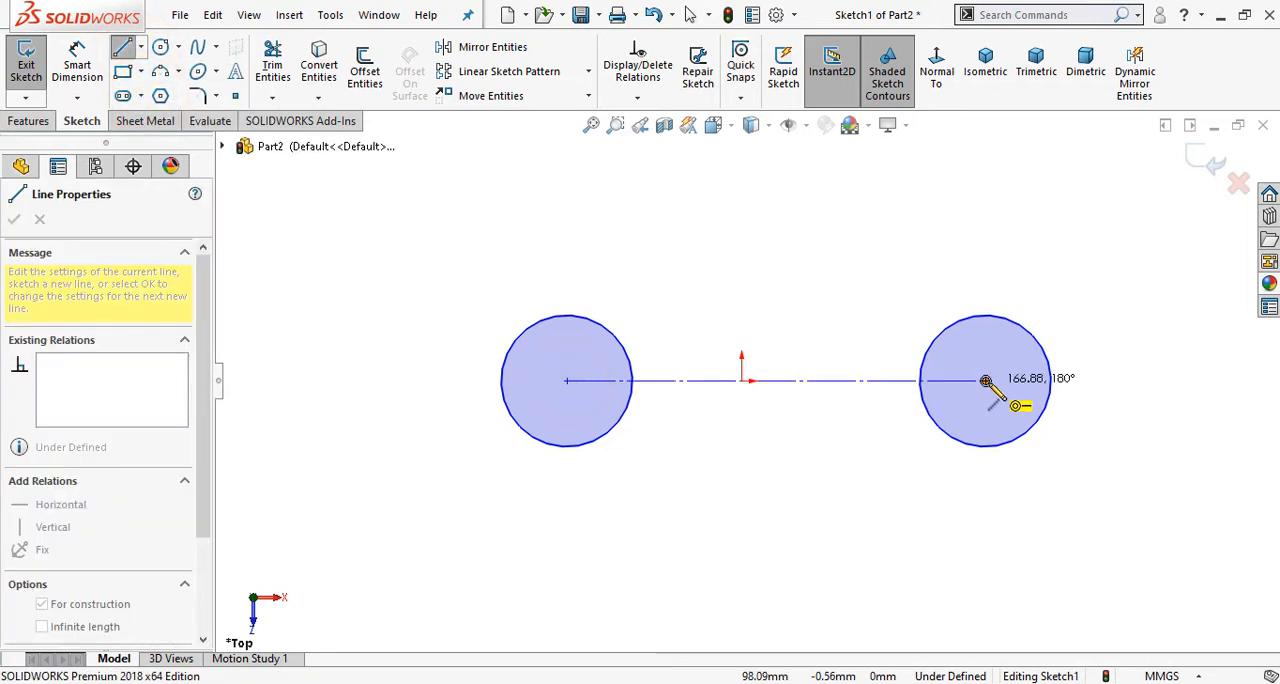
{"action": "left_click", "coordinate": [985, 380]}
{"action": "right_click", "coordinate": [740, 212]}
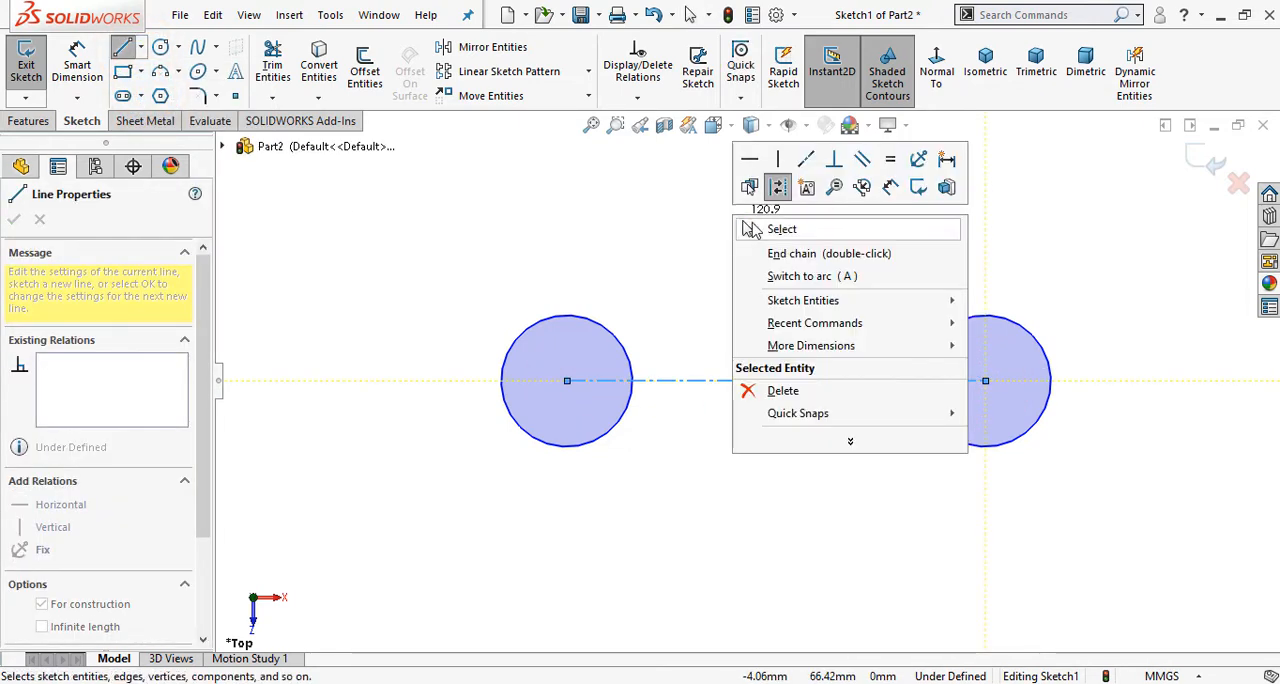
{"action": "left_click", "coordinate": [752, 224]}
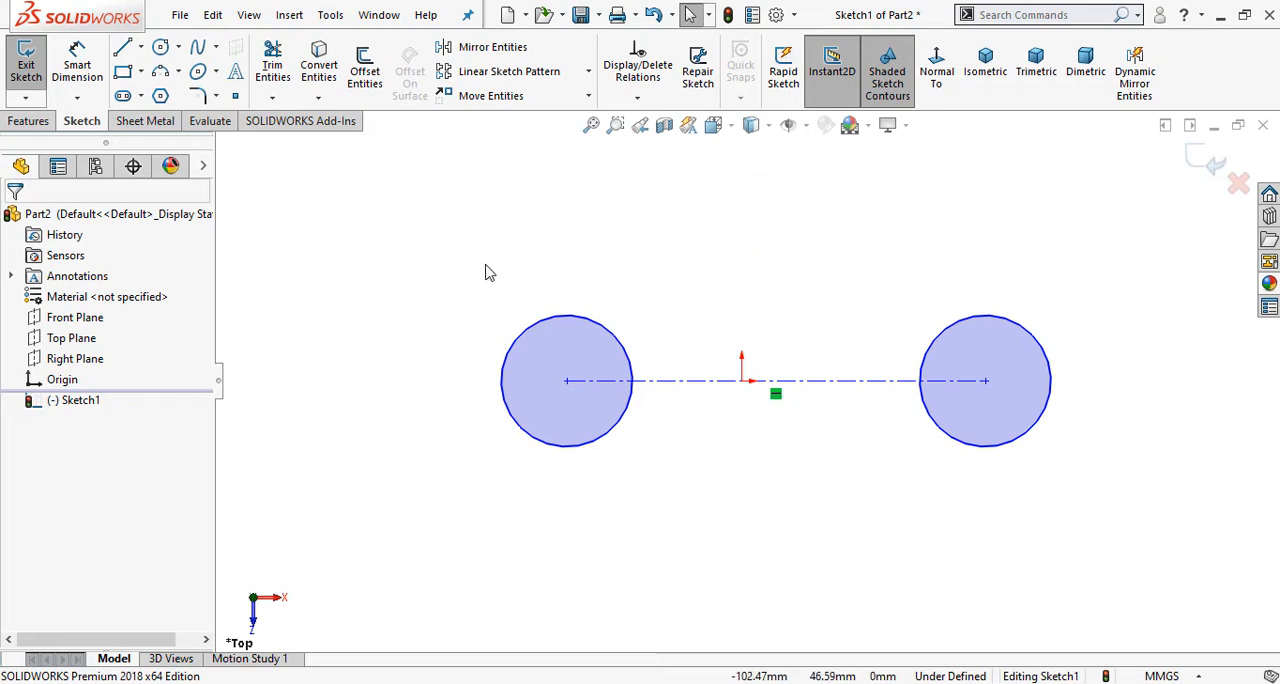
Step: Sketch a large perimeter circle tangent to the inner sides of both small circles, centred about 44 mm above the centerline
{"action": "left_click", "coordinate": [178, 47]}
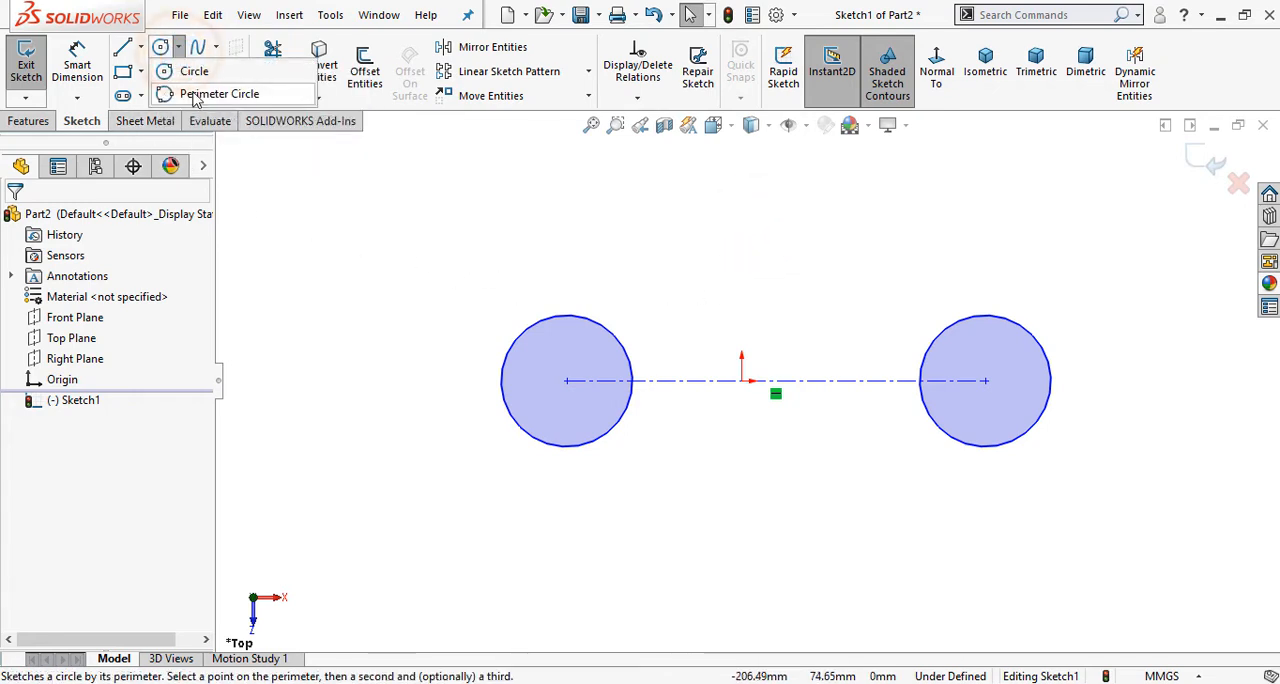
{"action": "left_click", "coordinate": [197, 94]}
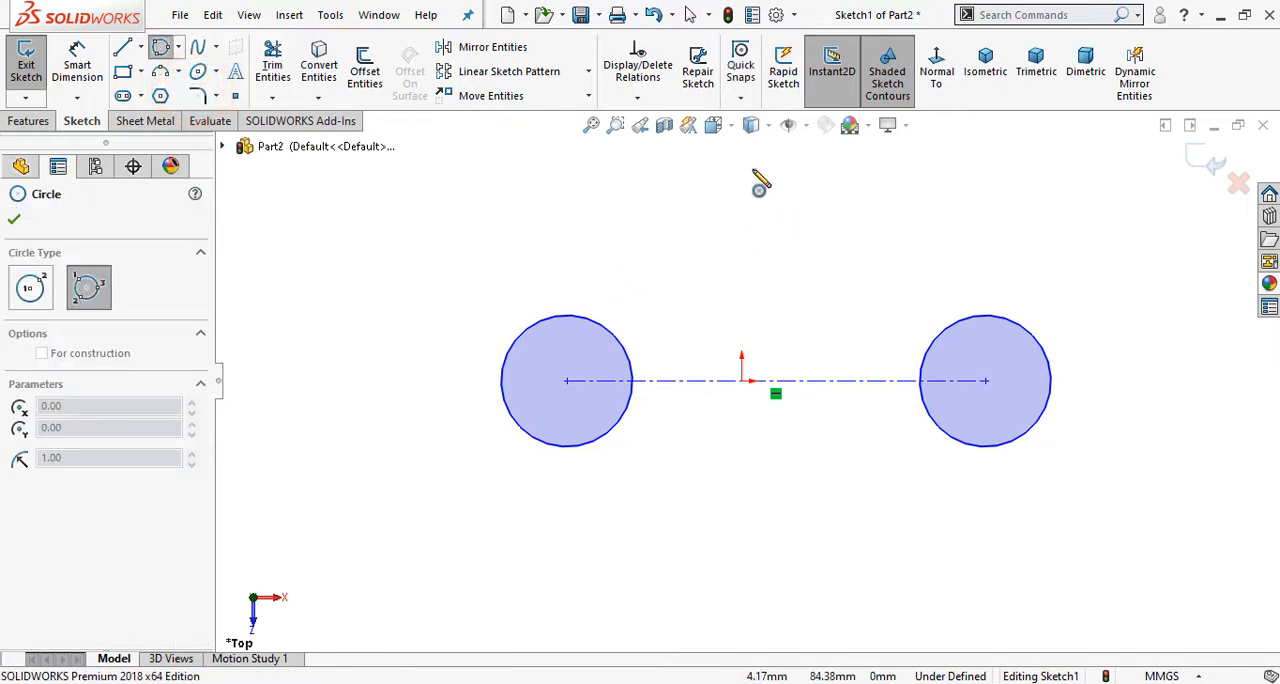
{"action": "key", "text": "z"}
{"action": "scroll", "coordinate": [775, 225], "scroll_direction": "down", "scroll_amount": 1}
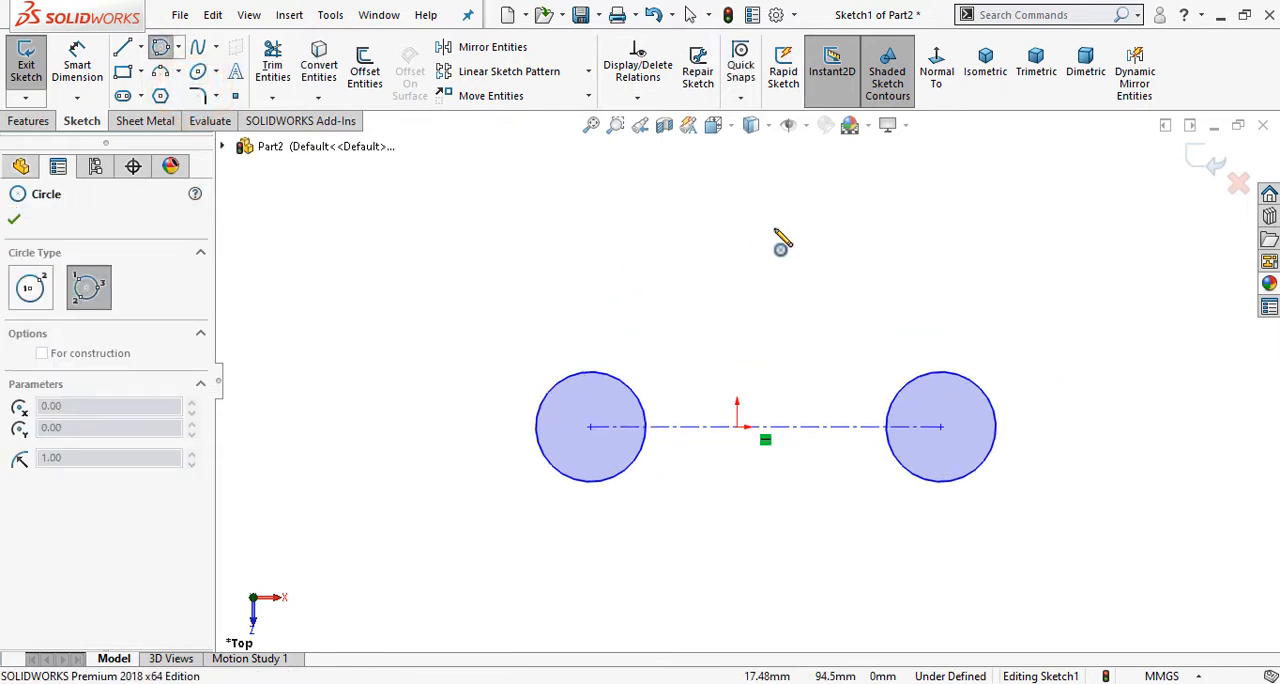
{"action": "left_click", "coordinate": [746, 192]}
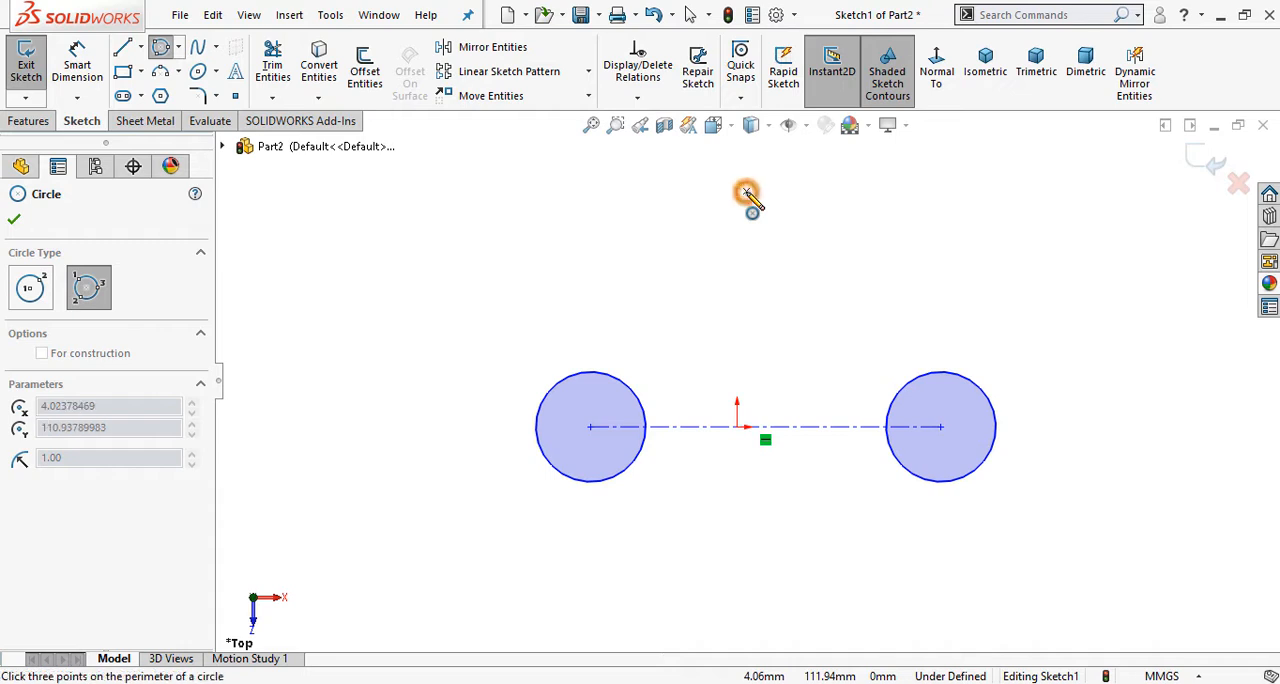
{"action": "left_click", "coordinate": [612, 380]}
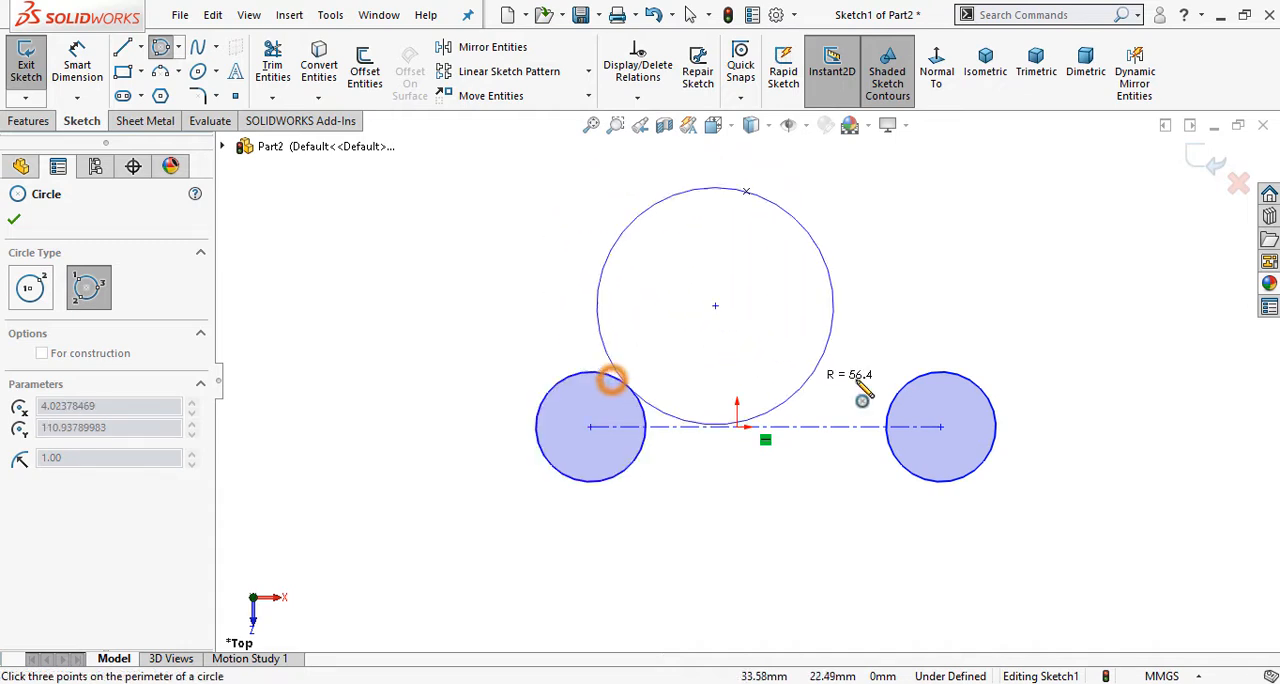
{"action": "left_click", "coordinate": [911, 381]}
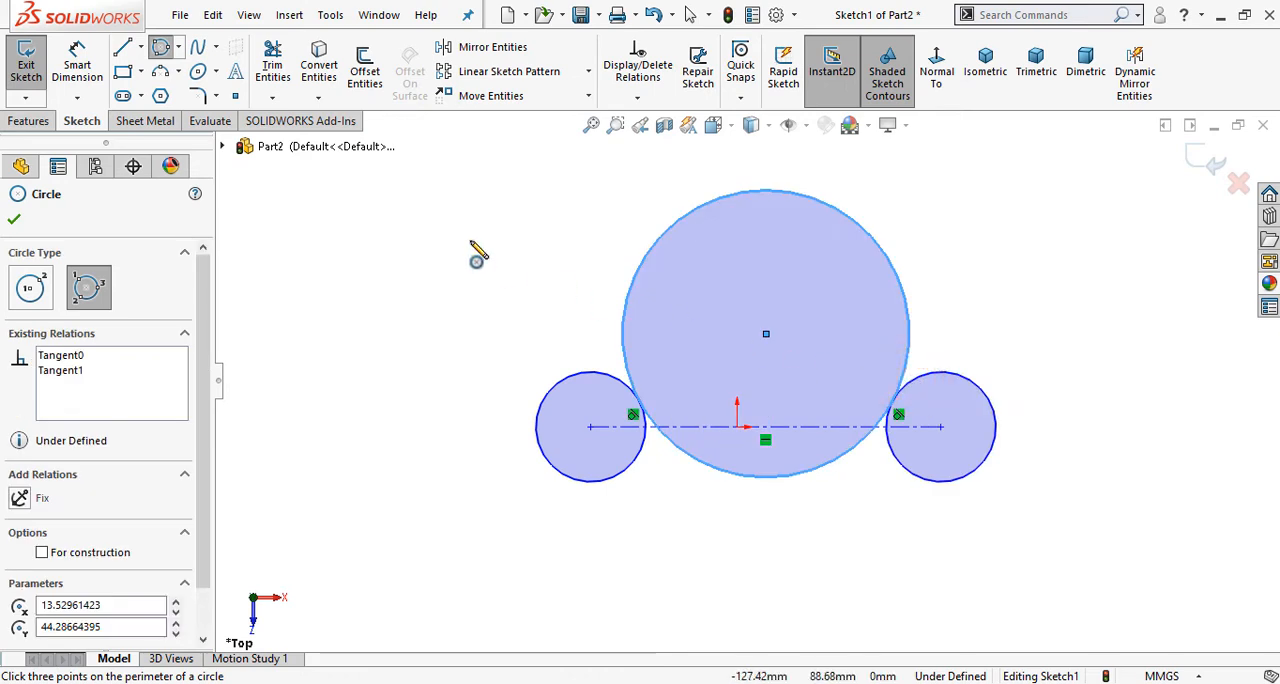
{"action": "right_click", "coordinate": [461, 201]}
{"action": "left_click", "coordinate": [490, 218]}
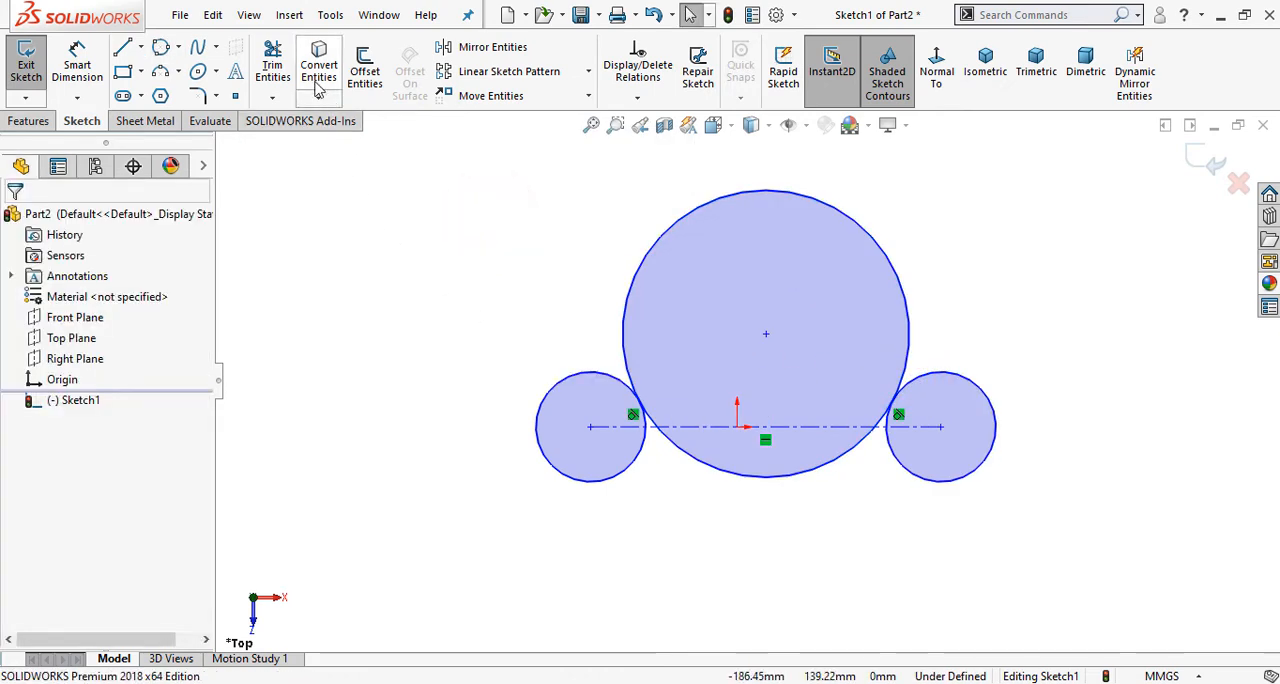
Step: Power-trim the upper portion of the large circle and reshape the remaining arc into a shallow curve of about 395 mm radius above the centerline
{"action": "left_click", "coordinate": [275, 64]}
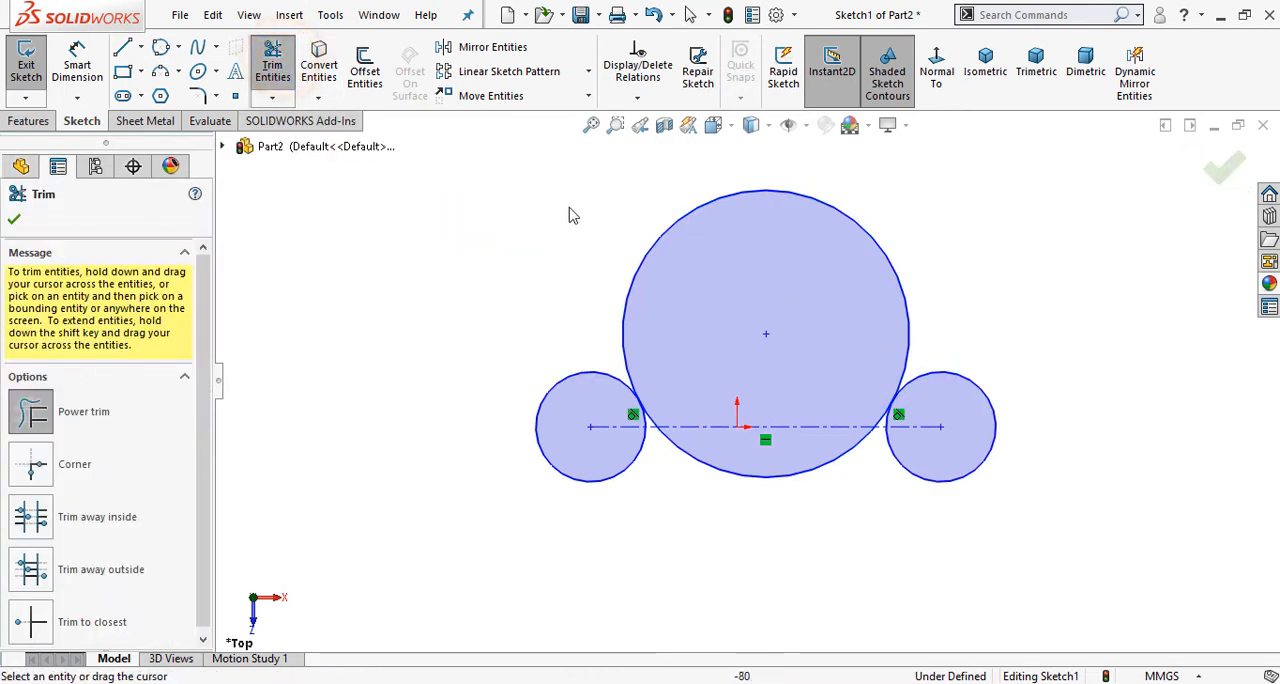
{"action": "left_click_drag", "start_coordinate": [577, 219], "coordinate": [688, 270]}
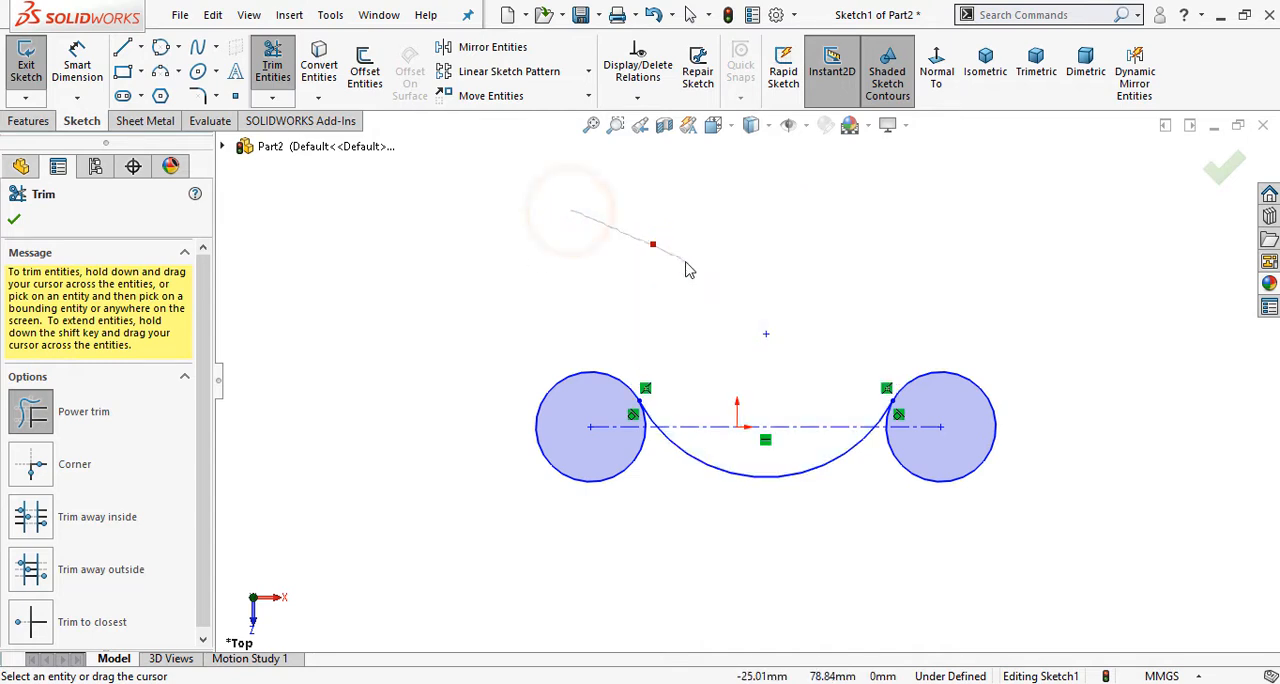
{"action": "left_click", "coordinate": [1227, 172]}
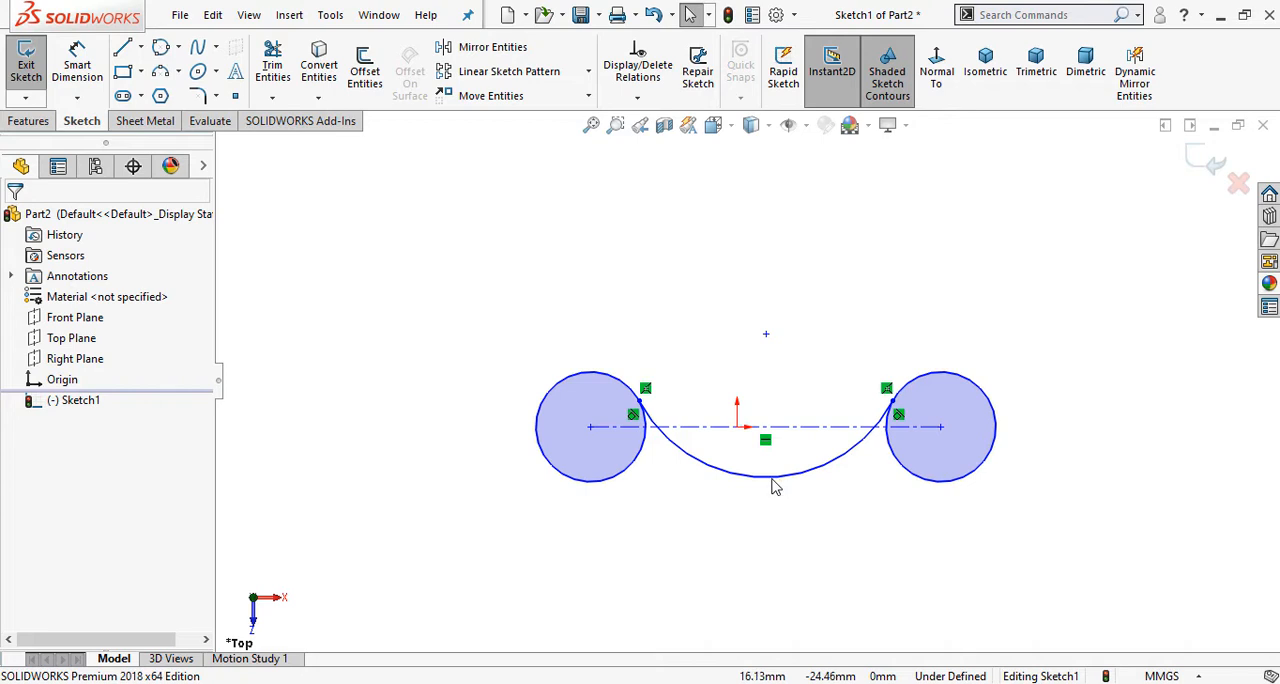
{"action": "left_click_drag", "start_coordinate": [771, 478], "coordinate": [748, 414]}
{"action": "left_click", "coordinate": [643, 278]}
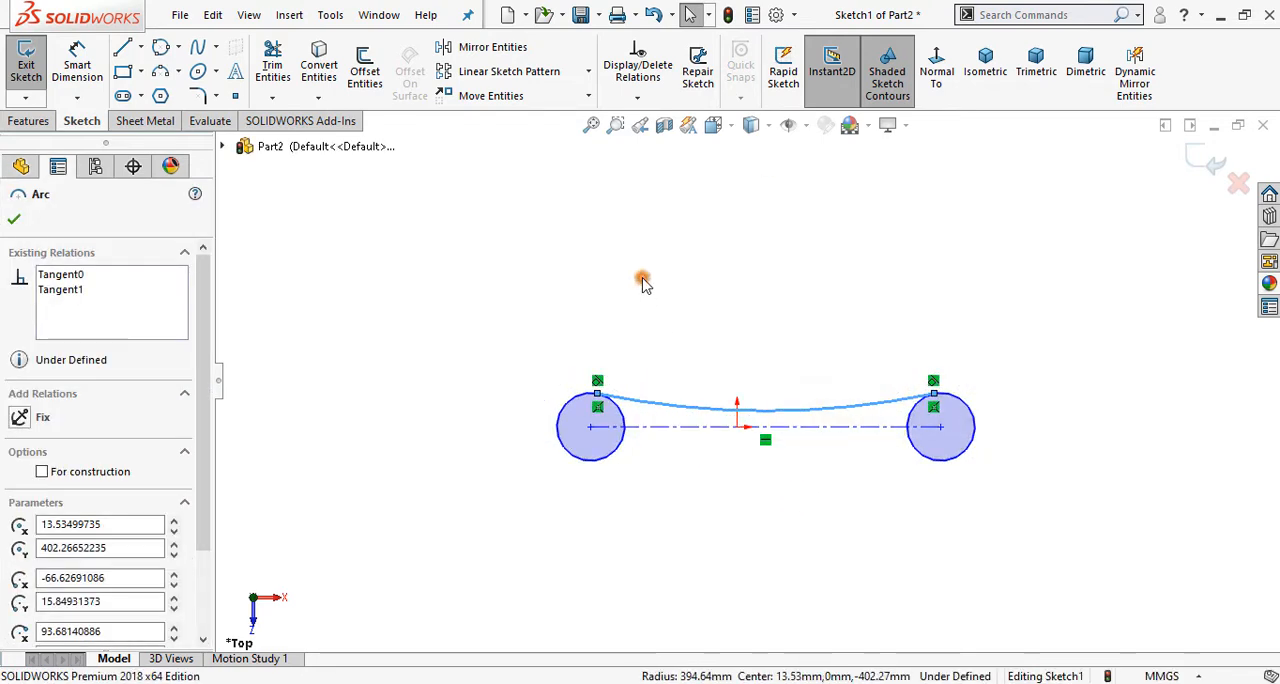
Step: Dimension the centerline between the circle centres to 60 mm, placing the dimension below the sketch
{"action": "scroll", "coordinate": [835, 425], "scroll_direction": "down", "scroll_amount": 5}
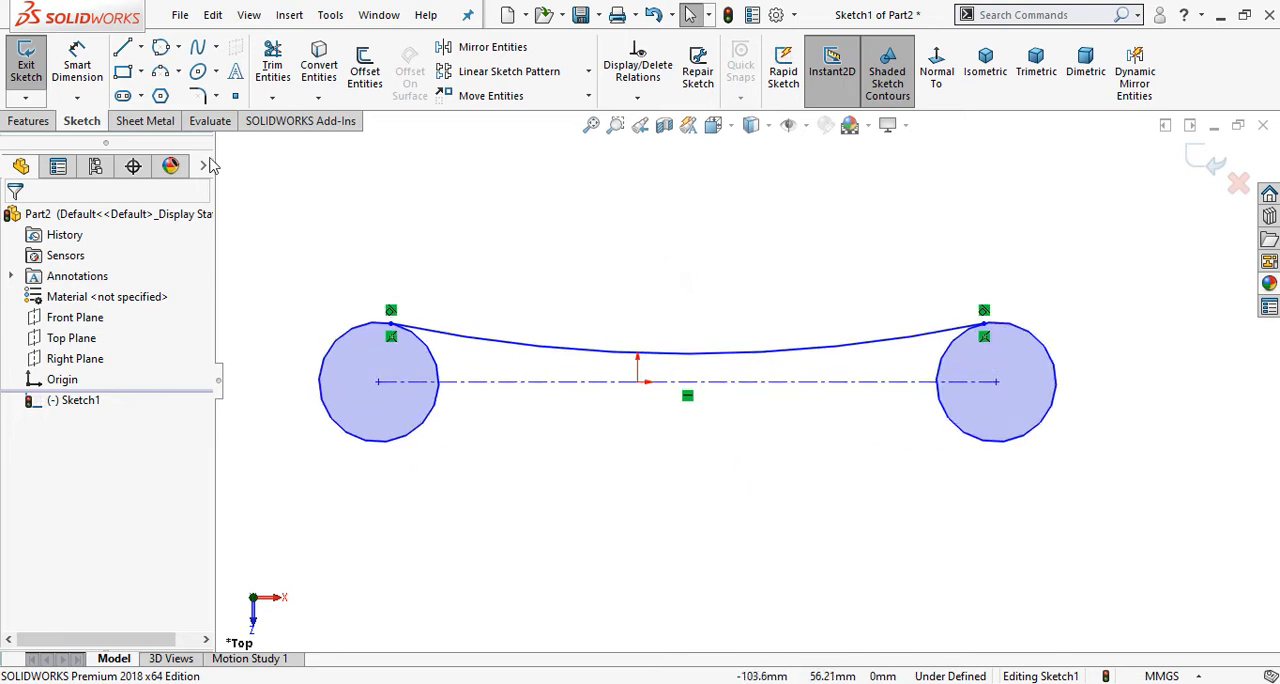
{"action": "left_click", "coordinate": [86, 72]}
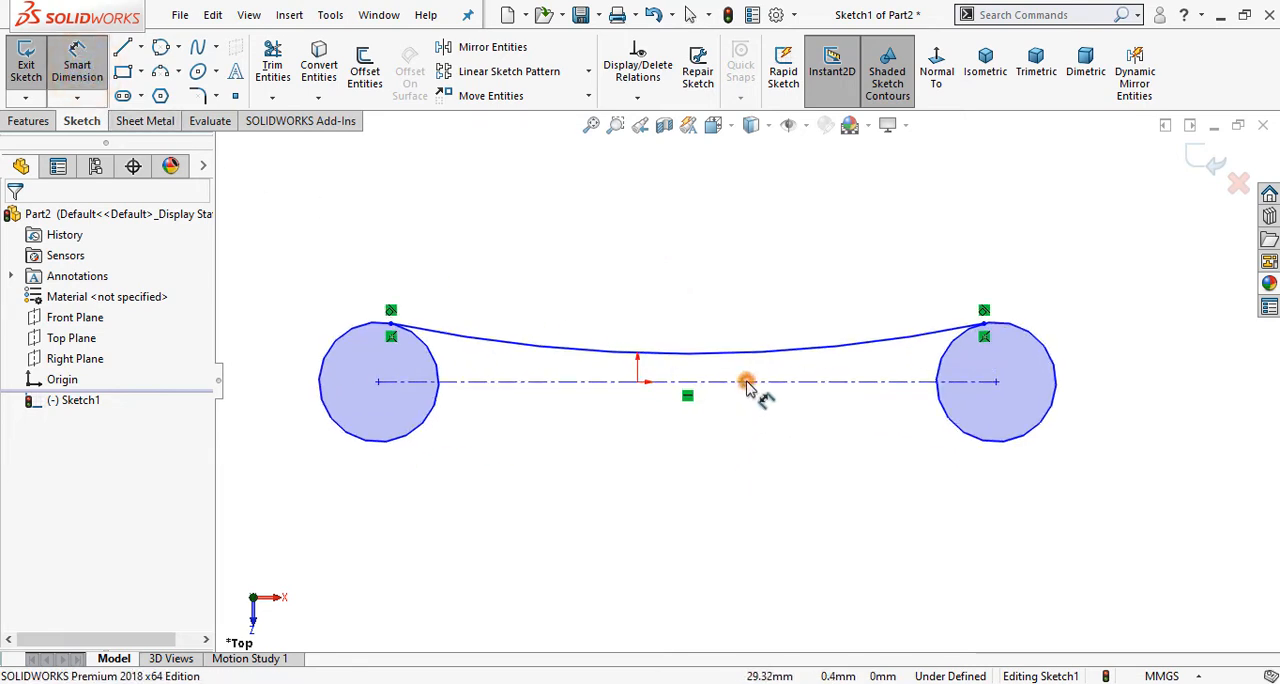
{"action": "left_click", "coordinate": [748, 383]}
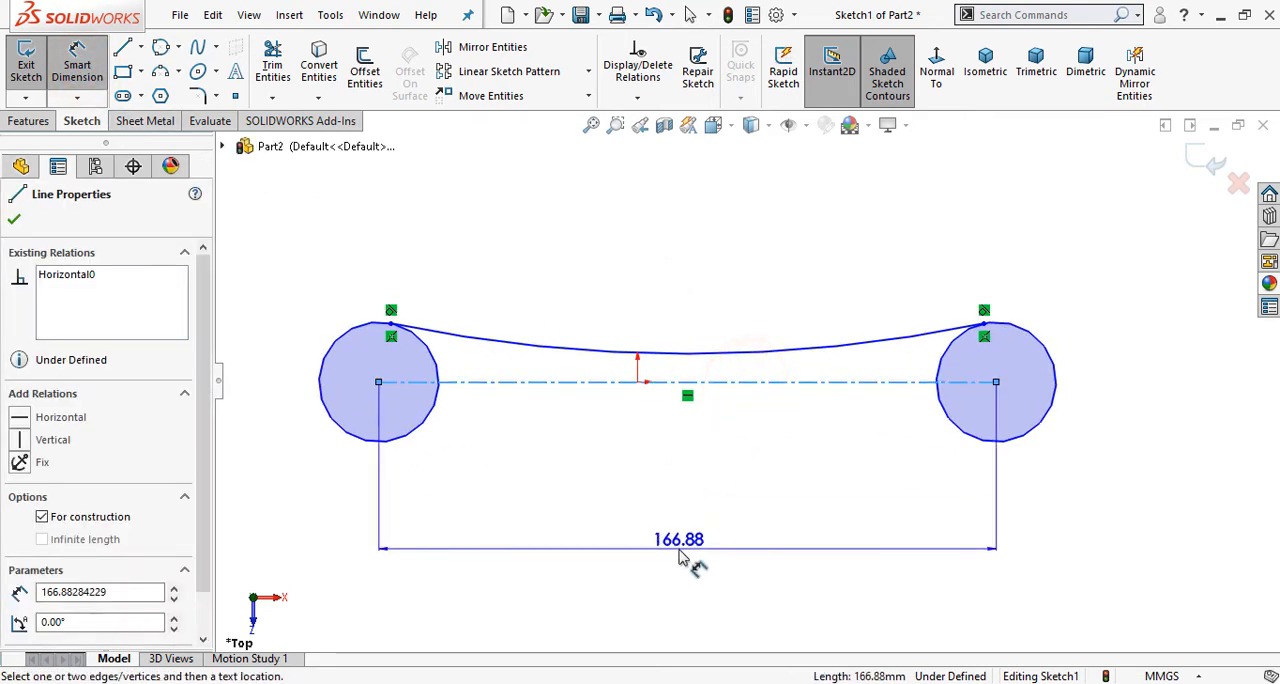
{"action": "left_click", "coordinate": [679, 558]}
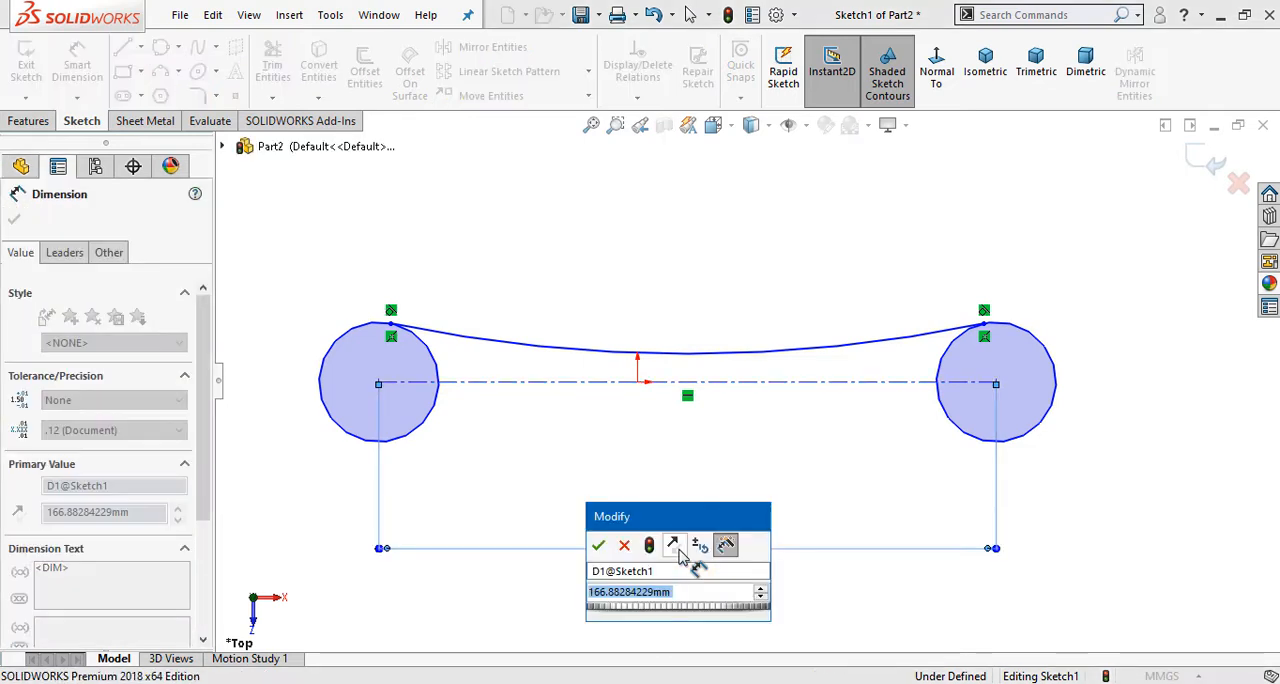
{"action": "type", "text": "60"}
{"action": "key", "text": "Return"}
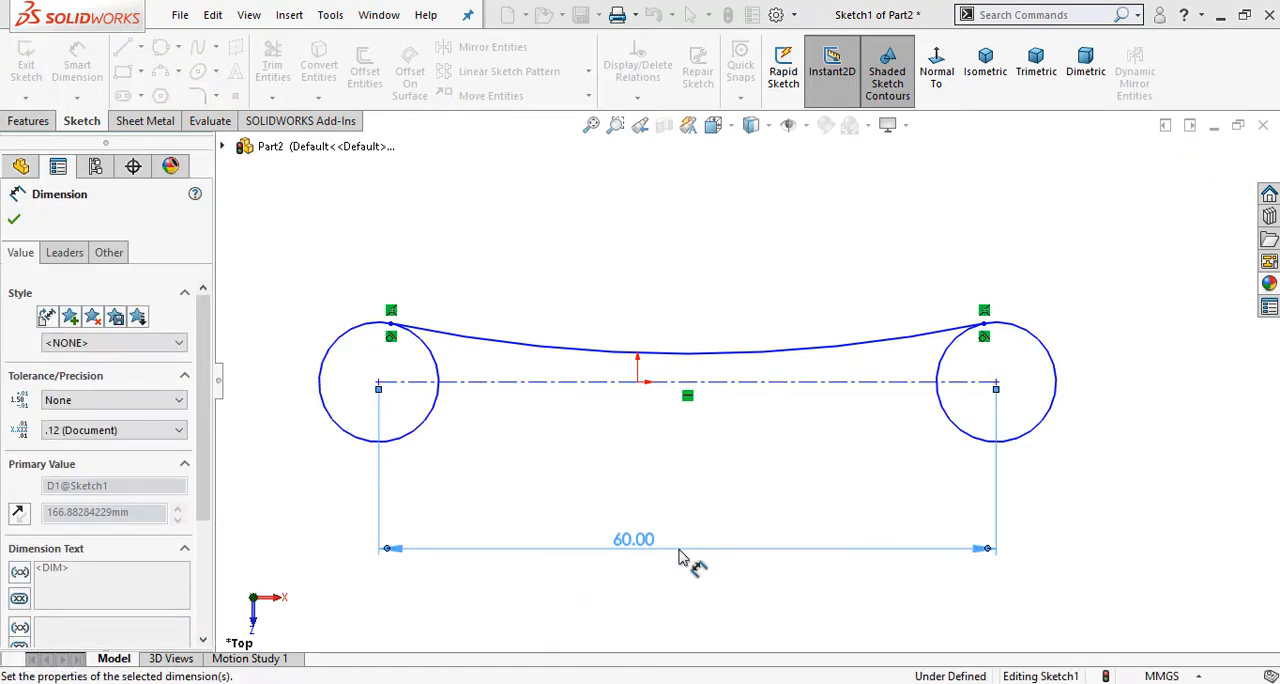
{"action": "left_click", "coordinate": [658, 260]}
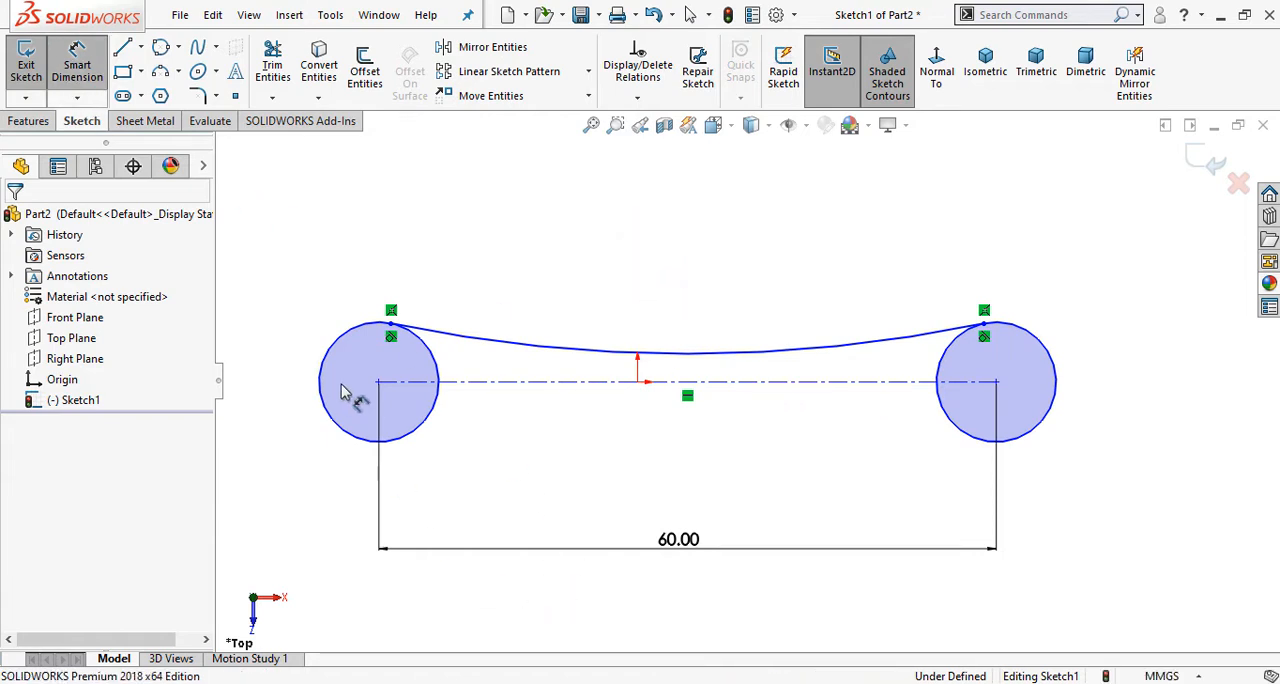
Step: Consult the Phase 1 pipe connector drawing in Photos and dimension the left circle's diameter to 40 mm in the sketch
{"action": "left_click", "coordinate": [583, 683]}
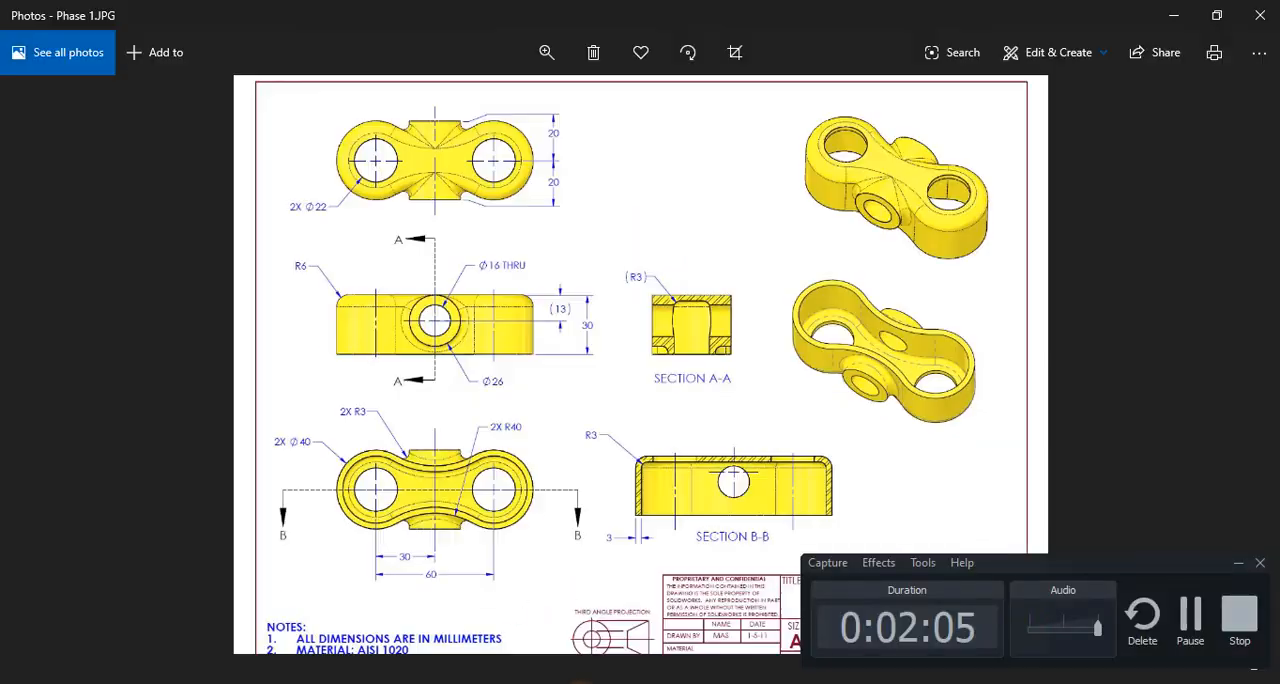
{"action": "left_click", "coordinate": [1238, 564]}
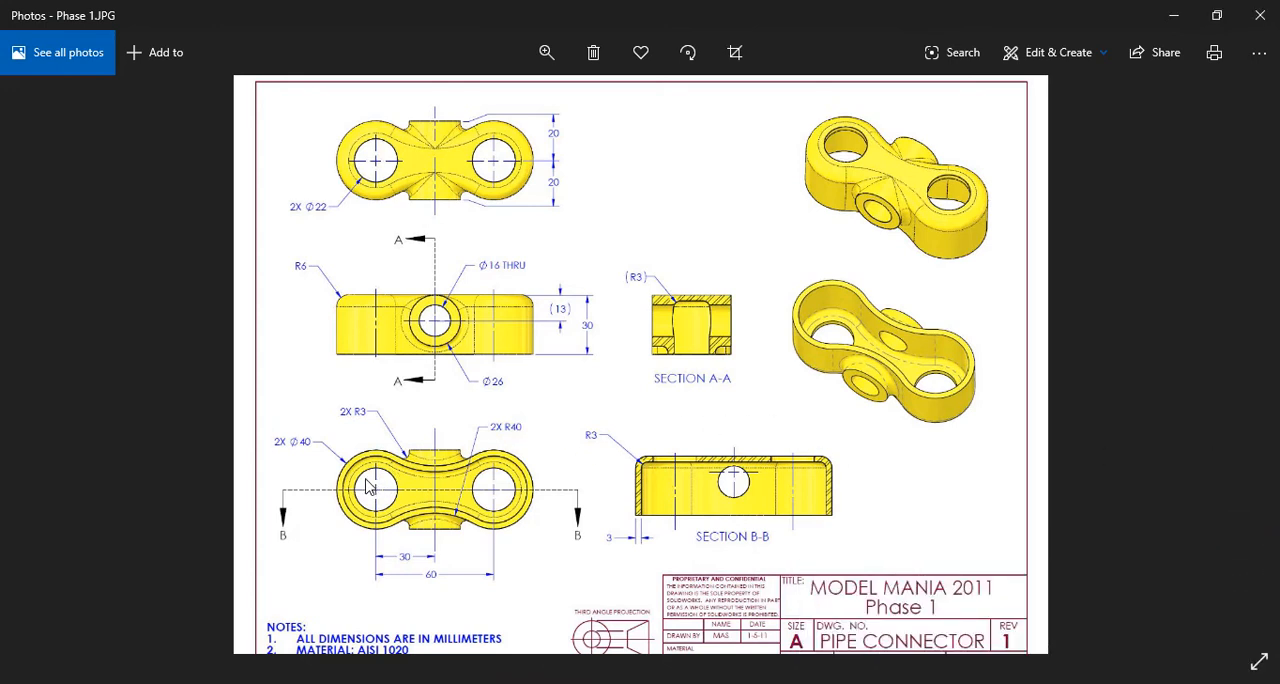
{"action": "left_click", "coordinate": [478, 682]}
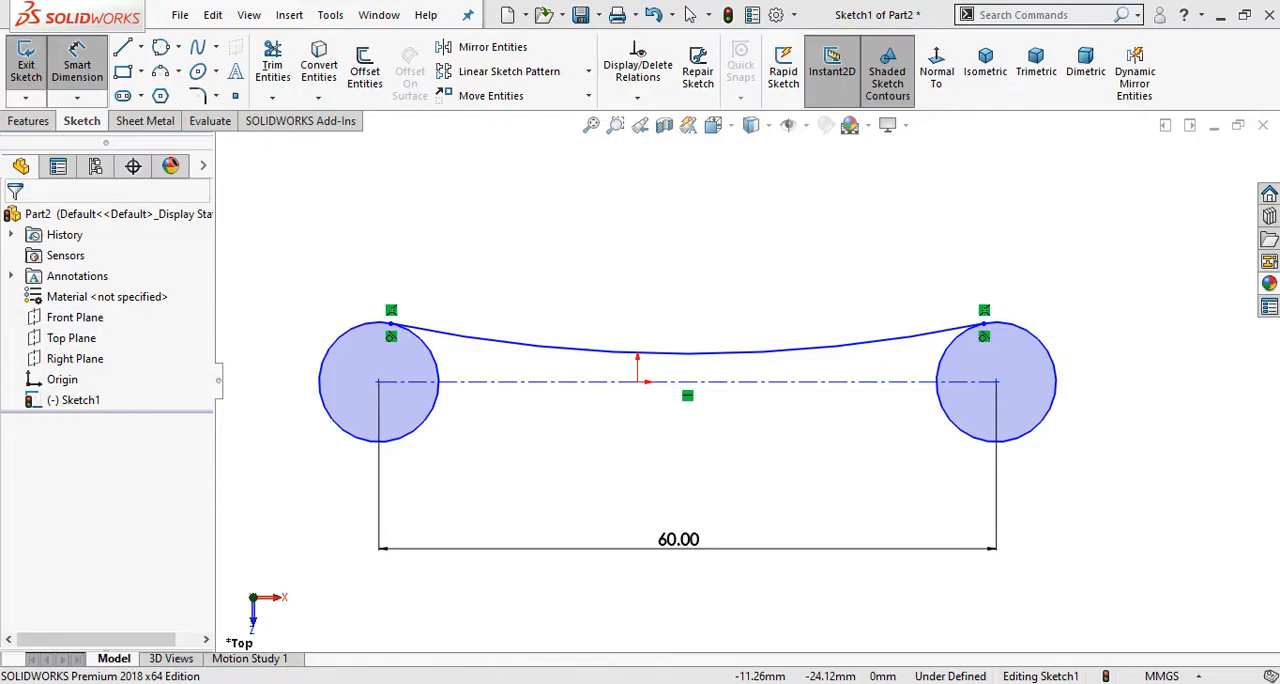
{"action": "left_click", "coordinate": [347, 340]}
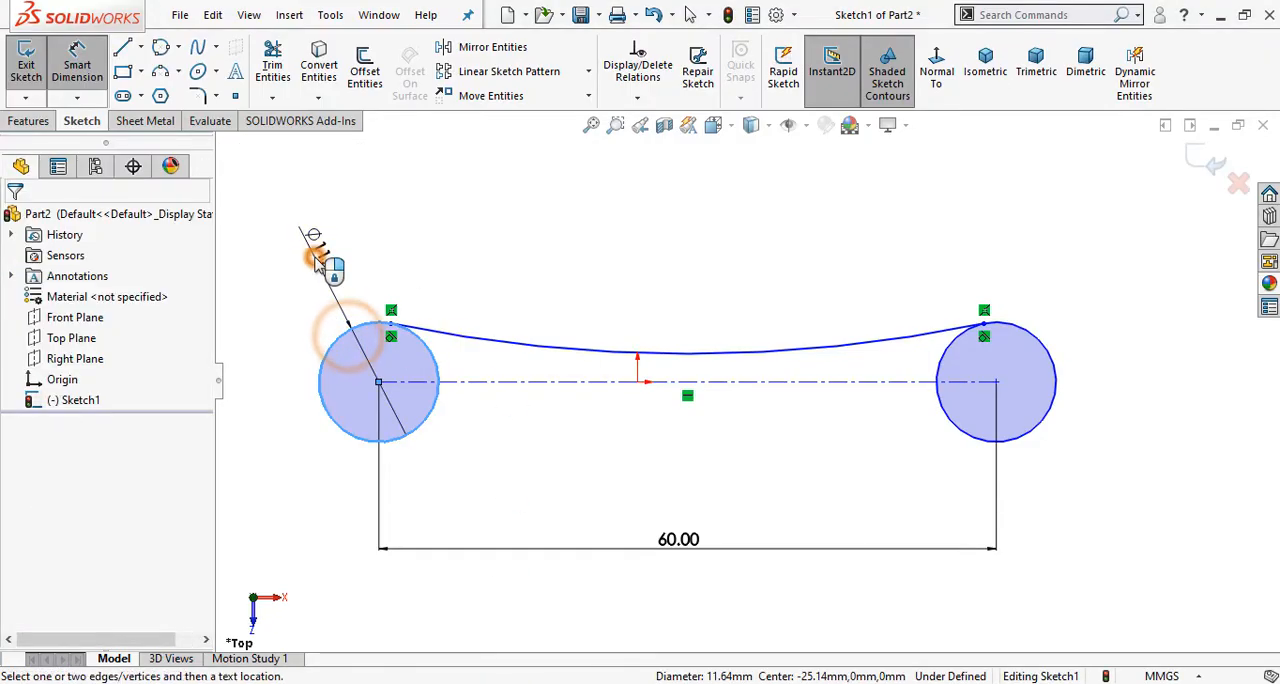
{"action": "left_click", "coordinate": [316, 262]}
{"action": "type", "text": "40"}
{"action": "key", "text": "Return"}
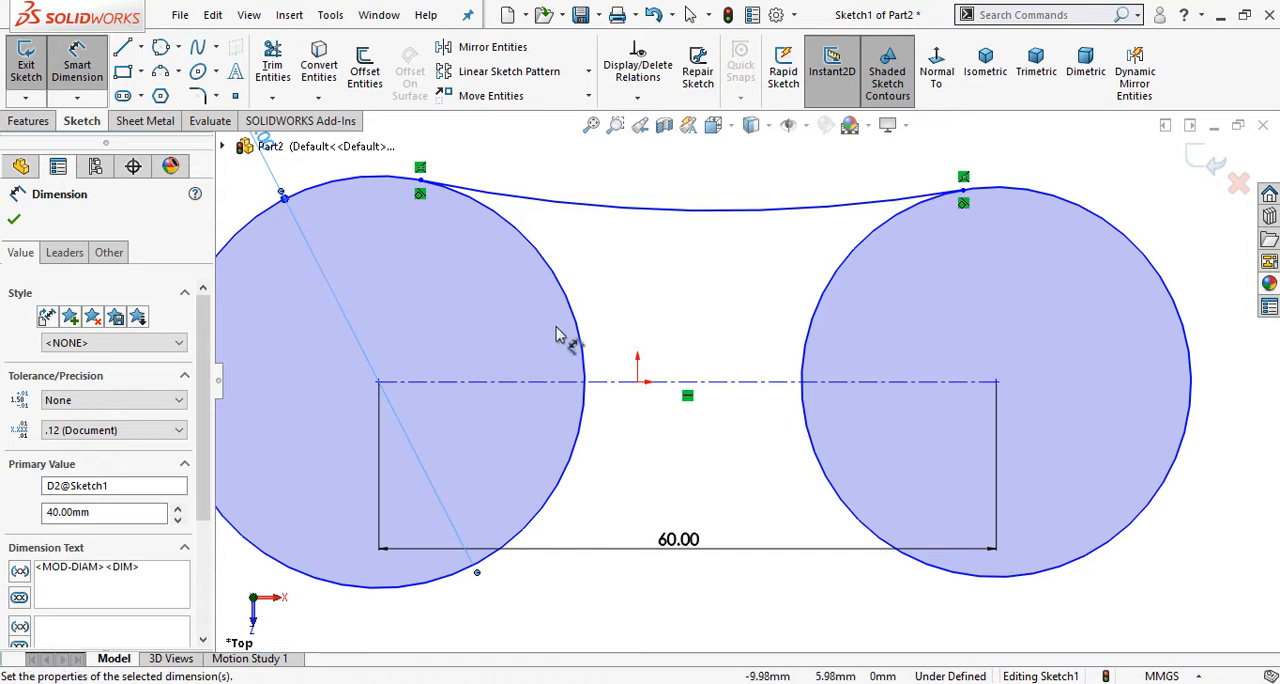
Step: Add an equal relation between the left and right circles of the base profile
{"action": "key", "text": "f"}
{"action": "left_click", "coordinate": [674, 224]}
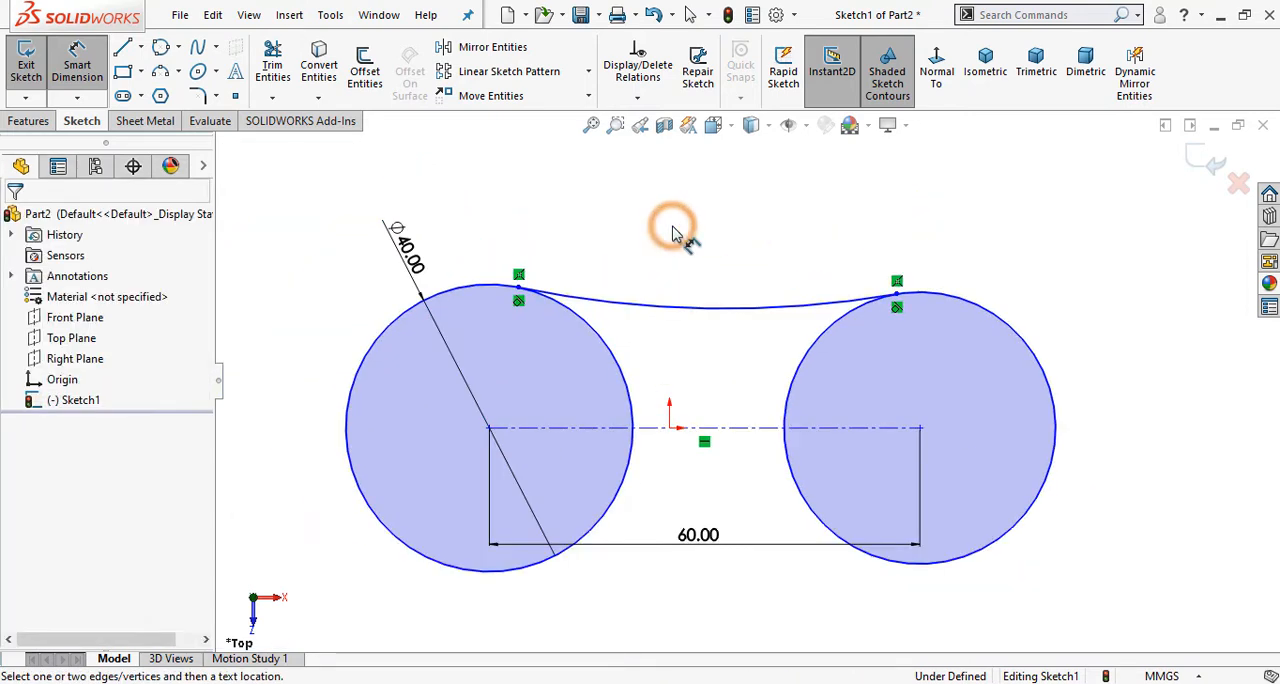
{"action": "left_click", "coordinate": [77, 65]}
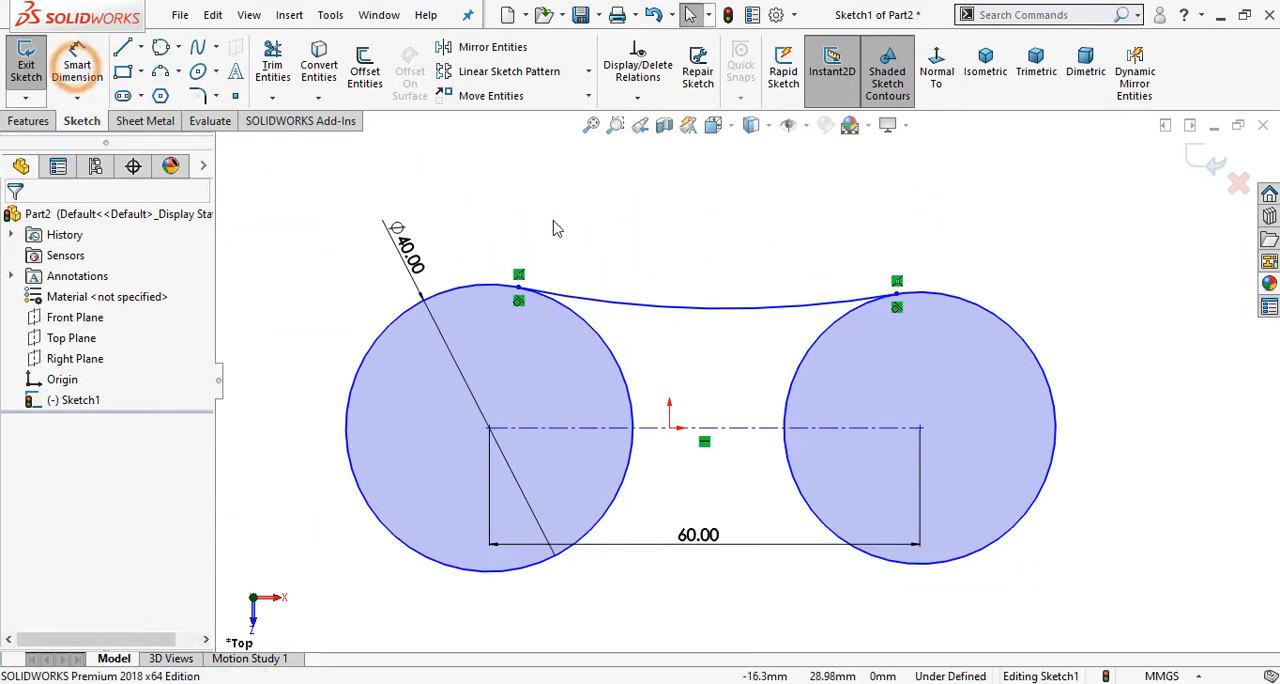
{"action": "left_click", "coordinate": [477, 290]}
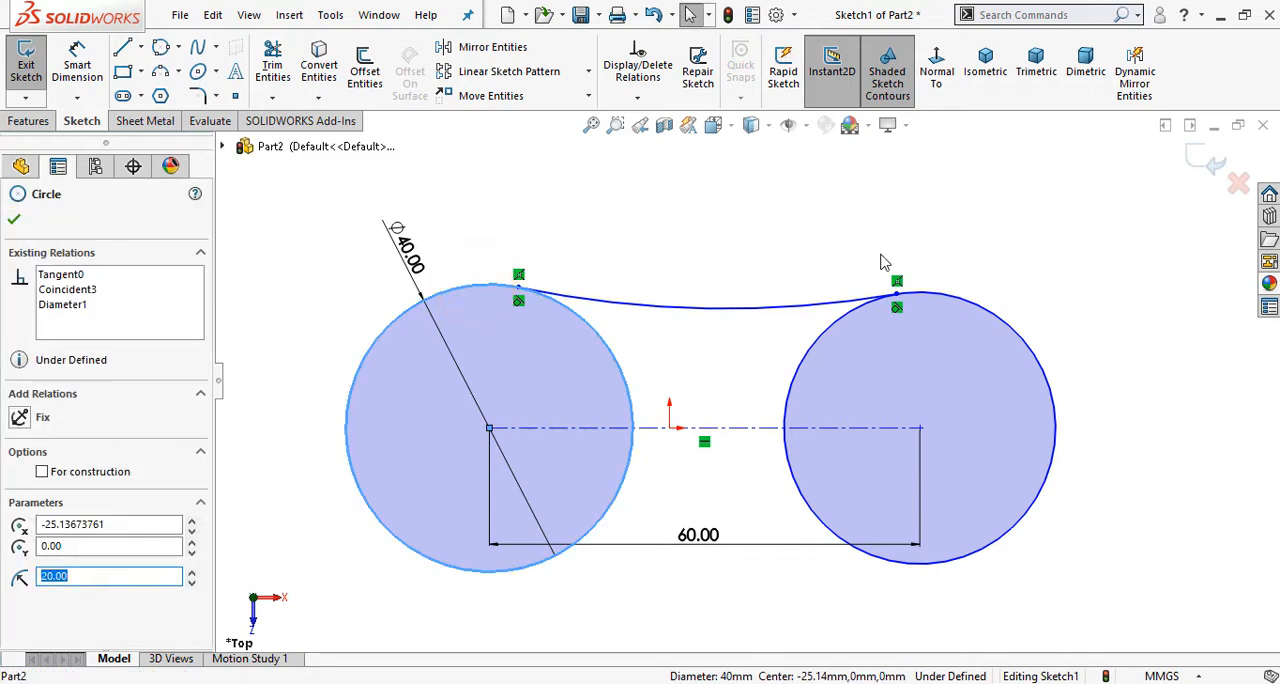
{"action": "left_click", "coordinate": [936, 305], "text": "ctrl"}
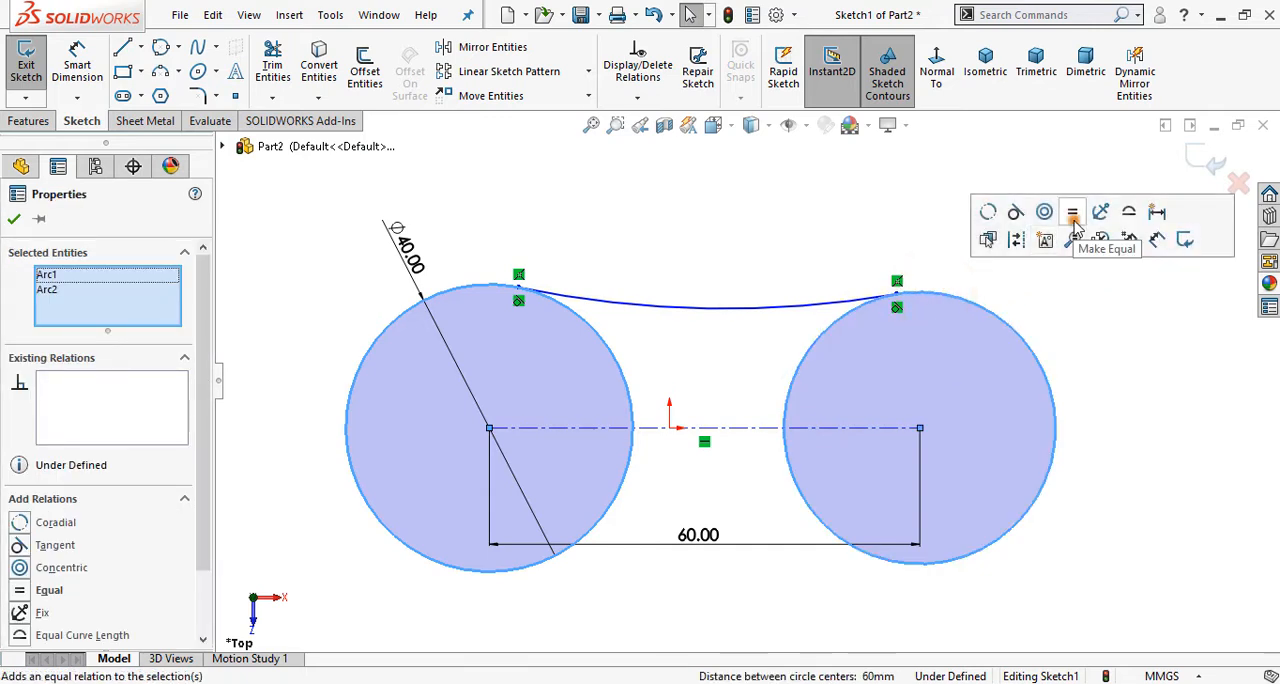
{"action": "left_click", "coordinate": [1073, 214]}
{"action": "left_click", "coordinate": [800, 194]}
{"action": "key", "text": "z"}
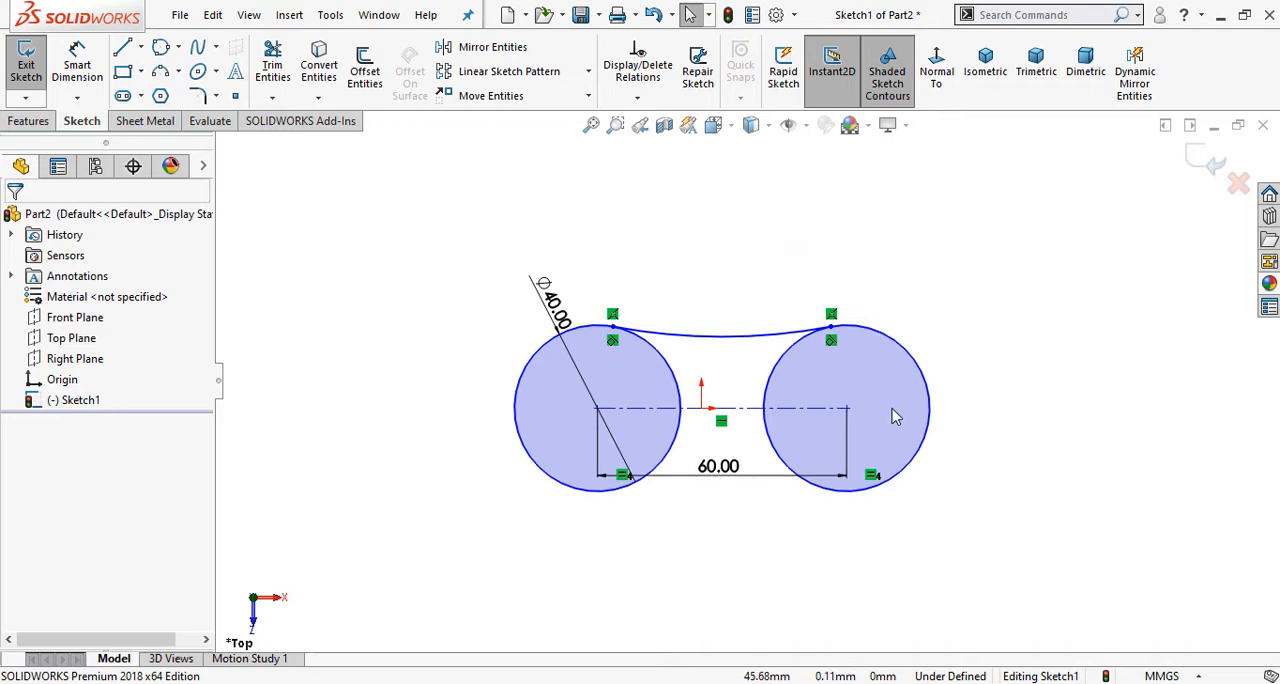
Step: Move the left circle's diameter dimension farther out, to the upper left of the circle
{"action": "scroll", "coordinate": [892, 409], "scroll_direction": "down", "scroll_amount": 1}
{"action": "scroll", "coordinate": [902, 379], "scroll_direction": "up", "scroll_amount": 2}
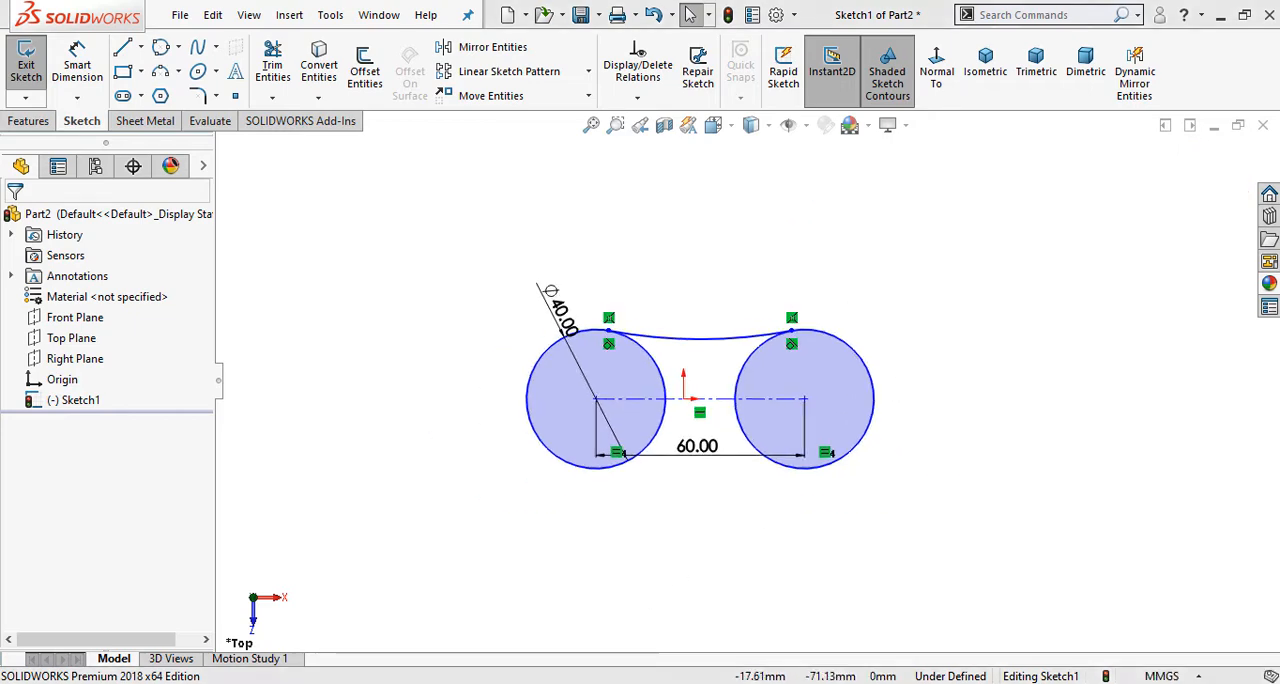
{"action": "left_click", "coordinate": [520, 682]}
{"action": "left_click", "coordinate": [520, 682]}
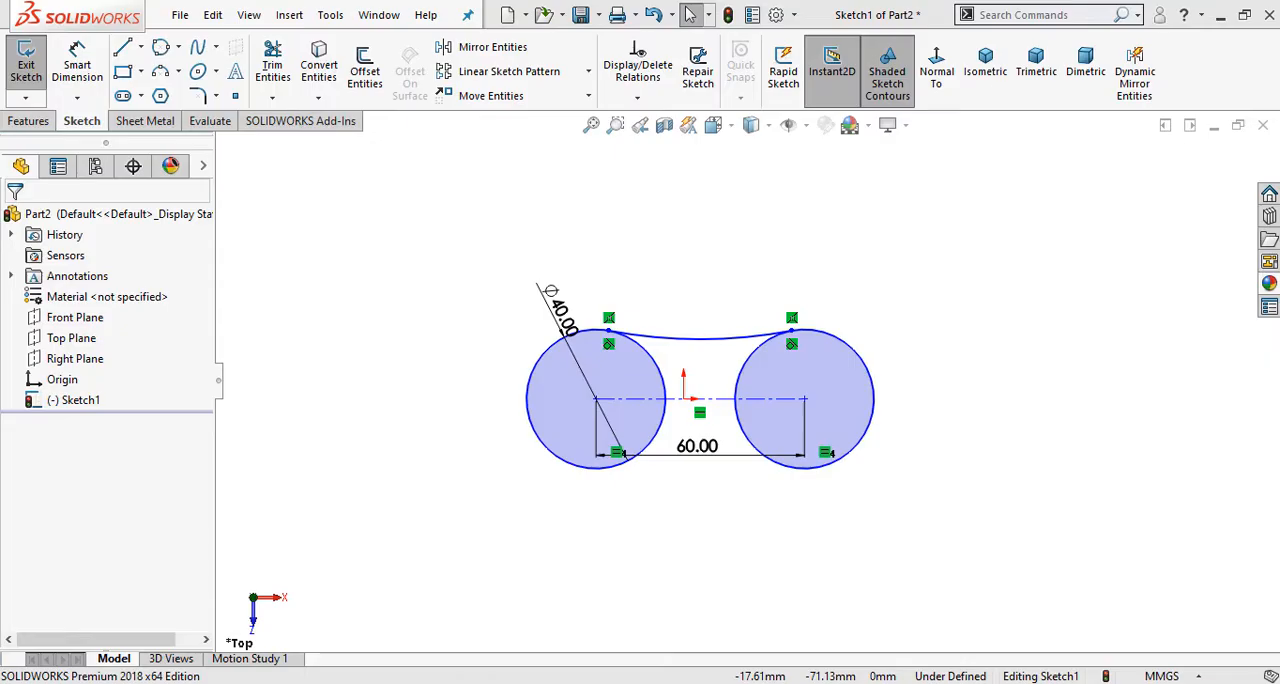
{"action": "left_click", "coordinate": [520, 682]}
{"action": "left_click", "coordinate": [520, 682]}
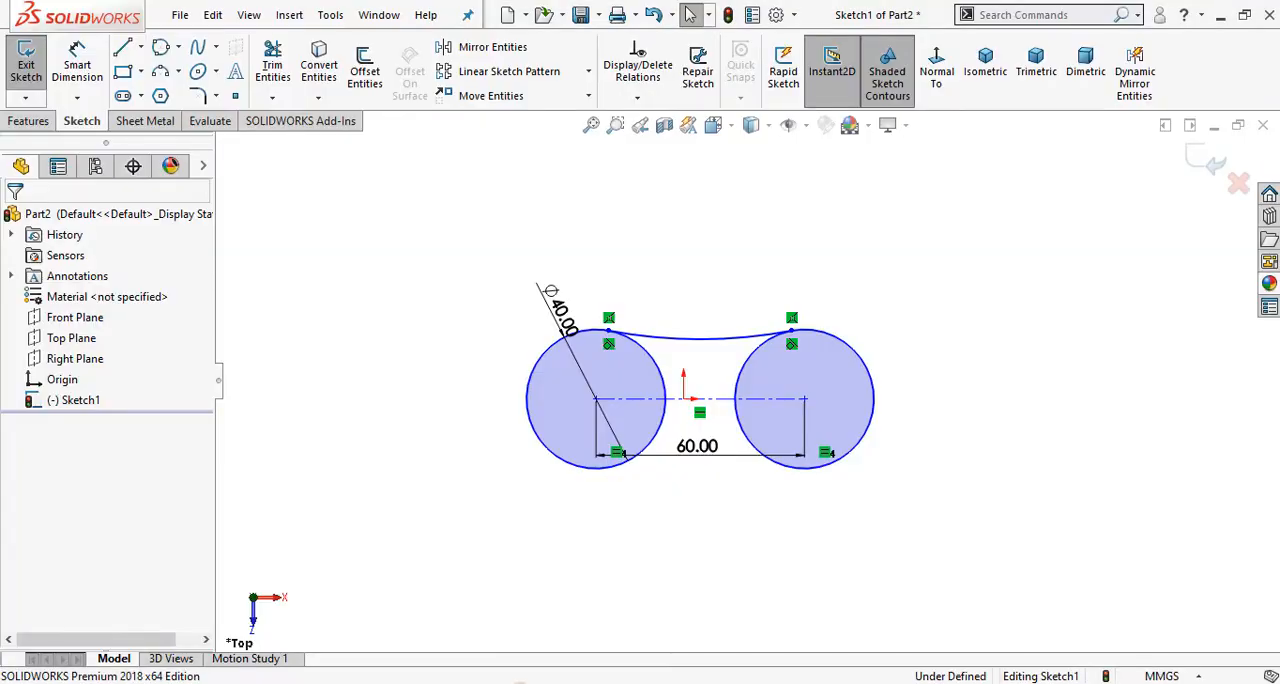
{"action": "left_click_drag", "start_coordinate": [557, 309], "coordinate": [412, 271]}
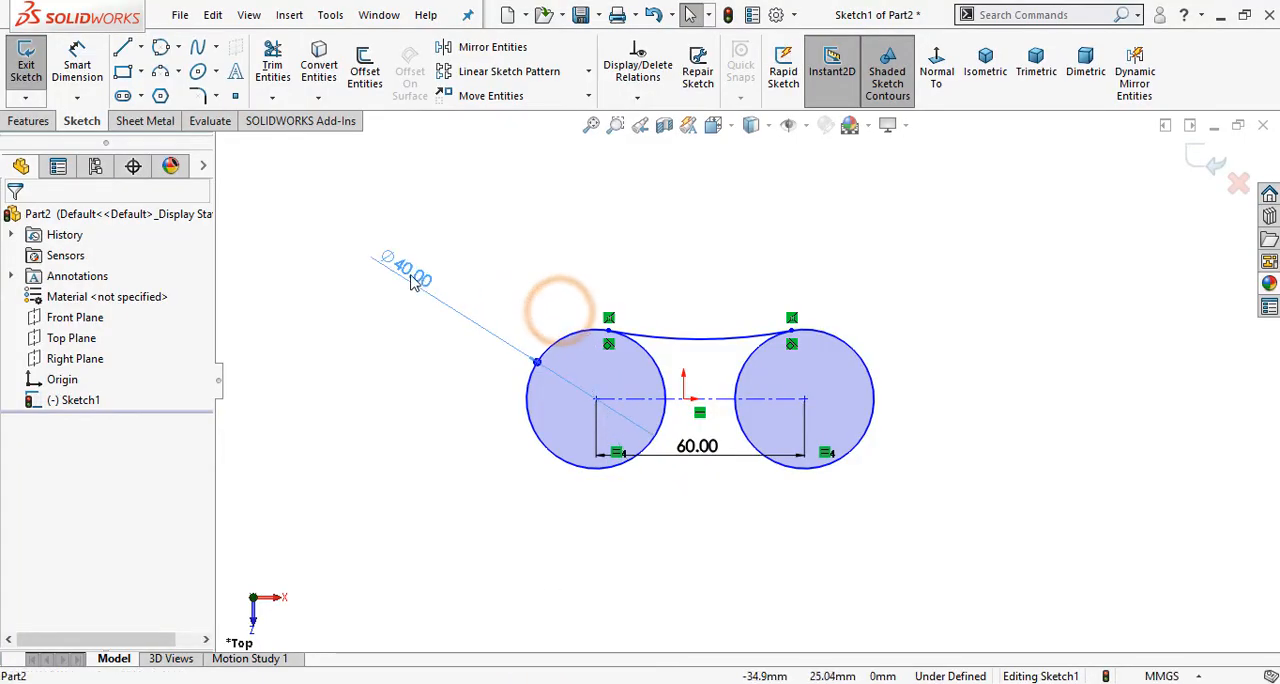
{"action": "left_click", "coordinate": [416, 486]}
Step: Consult the Phase 1 drawing in Photos and dimension the radius of the arc joining the circles to 40 mm
{"action": "left_click", "coordinate": [515, 682]}
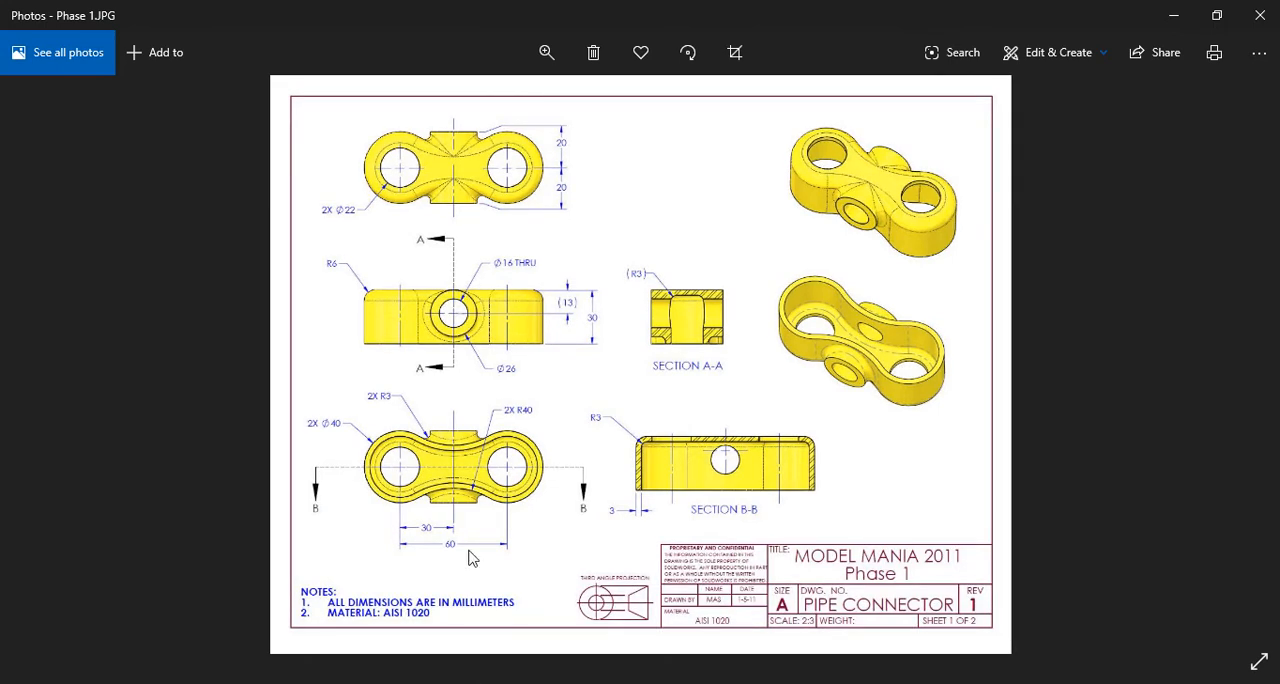
{"action": "scroll", "coordinate": [470, 508], "scroll_direction": "up", "scroll_amount": 2, "text": "ctrl"}
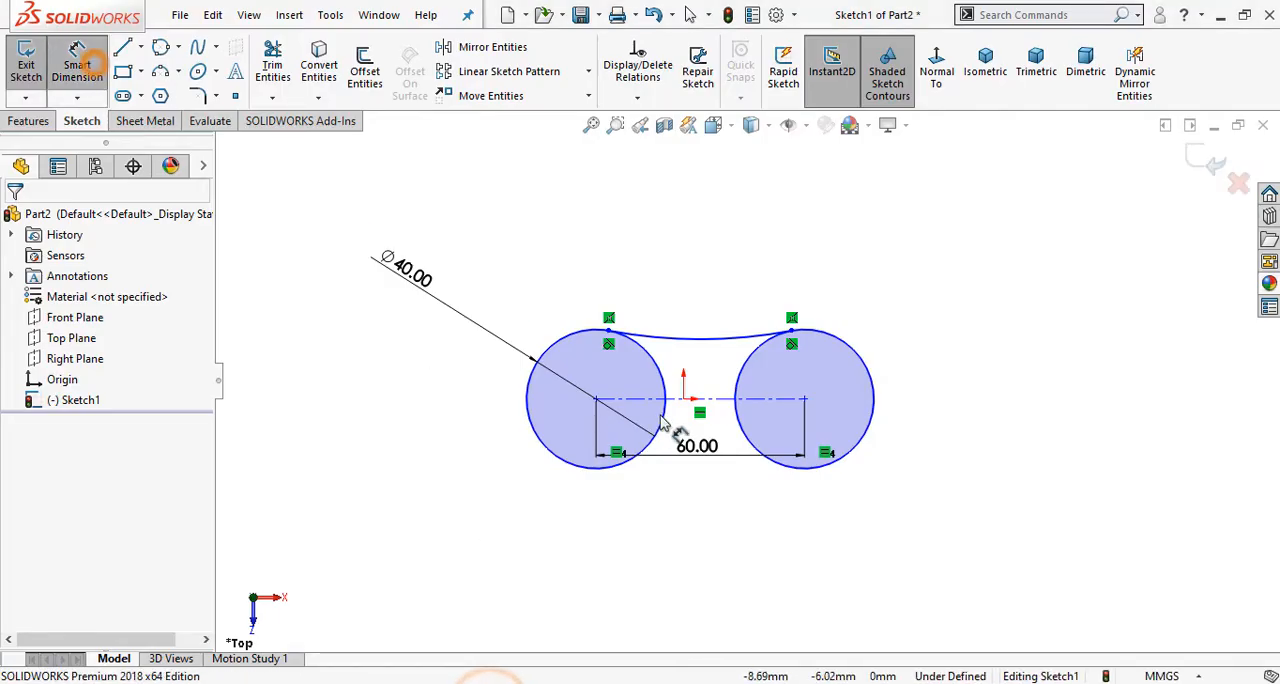
{"action": "left_click", "coordinate": [700, 338]}
{"action": "left_click", "coordinate": [668, 262]}
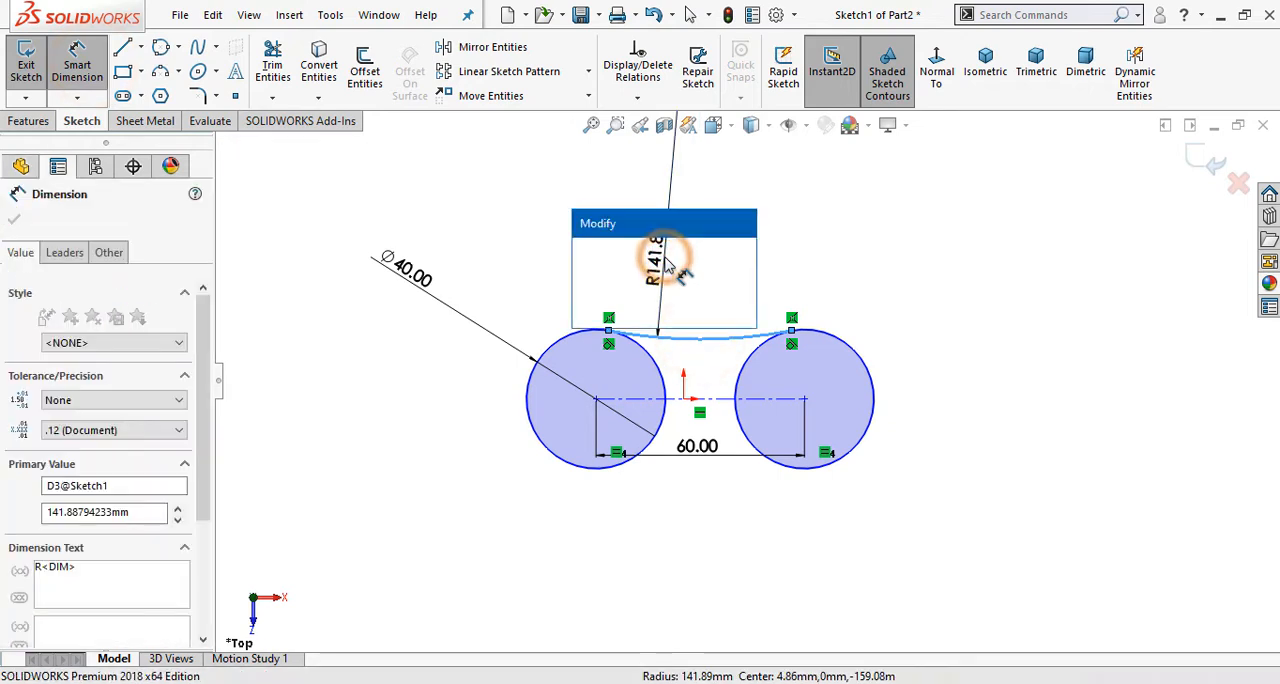
{"action": "type", "text": "40"}
{"action": "key", "text": "Return"}
{"action": "left_click", "coordinate": [629, 545]}
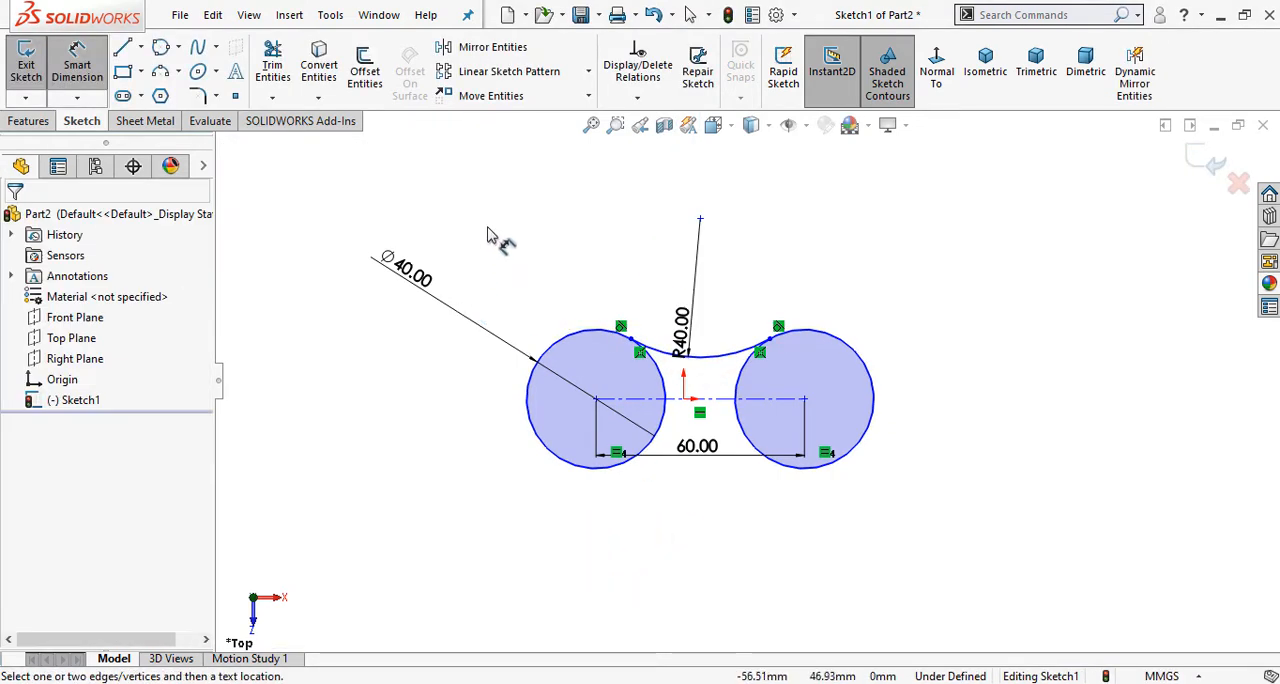
{"action": "key", "text": "Escape"}
Step: Make the midpoint of the horizontal centerline coincident with the sketch origin
{"action": "scroll", "coordinate": [700, 372], "scroll_direction": "down", "scroll_amount": 4}
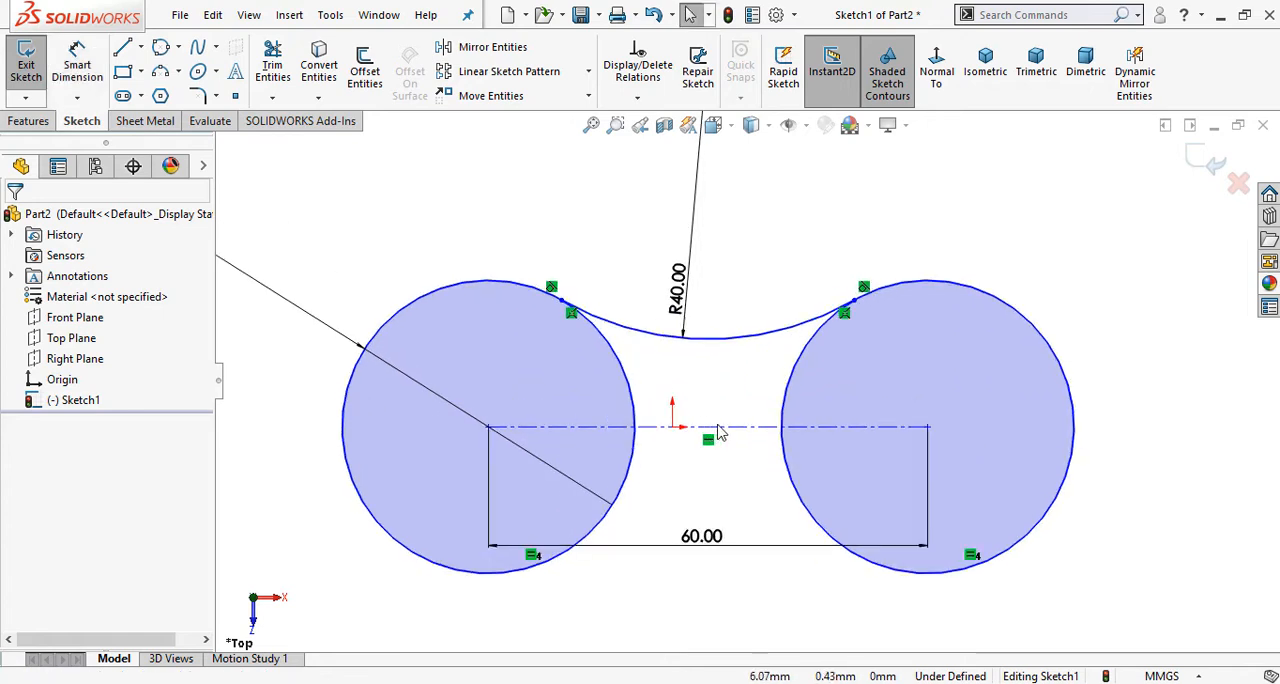
{"action": "left_click", "coordinate": [718, 430]}
{"action": "right_click", "coordinate": [716, 430]}
{"action": "left_click", "coordinate": [783, 384]}
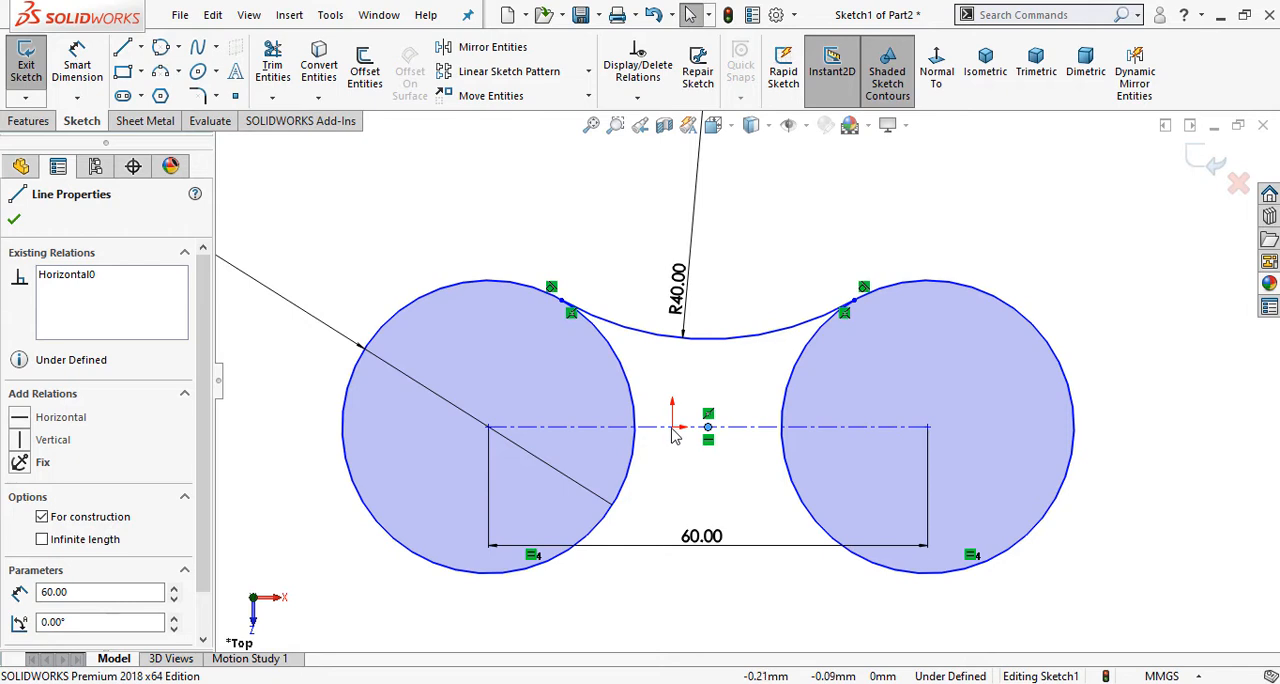
{"action": "left_click", "coordinate": [672, 428], "text": "ctrl"}
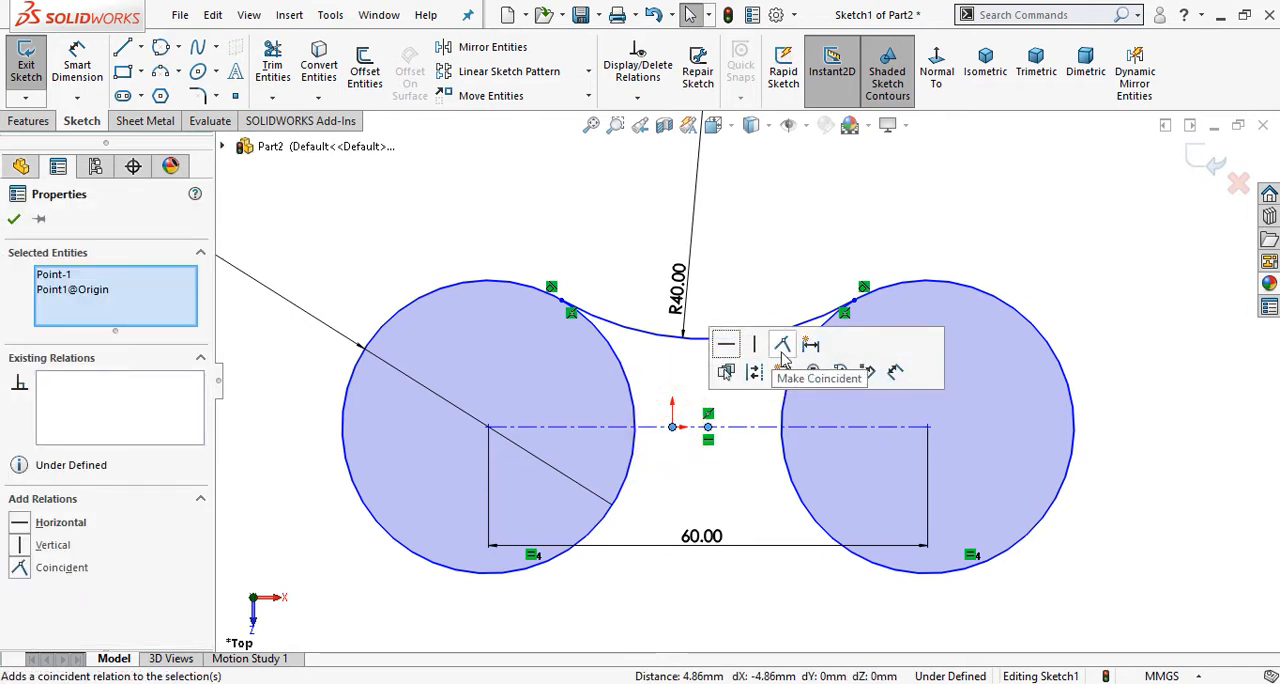
{"action": "left_click", "coordinate": [782, 345]}
{"action": "left_click", "coordinate": [751, 245]}
{"action": "left_click", "coordinate": [391, 220]}
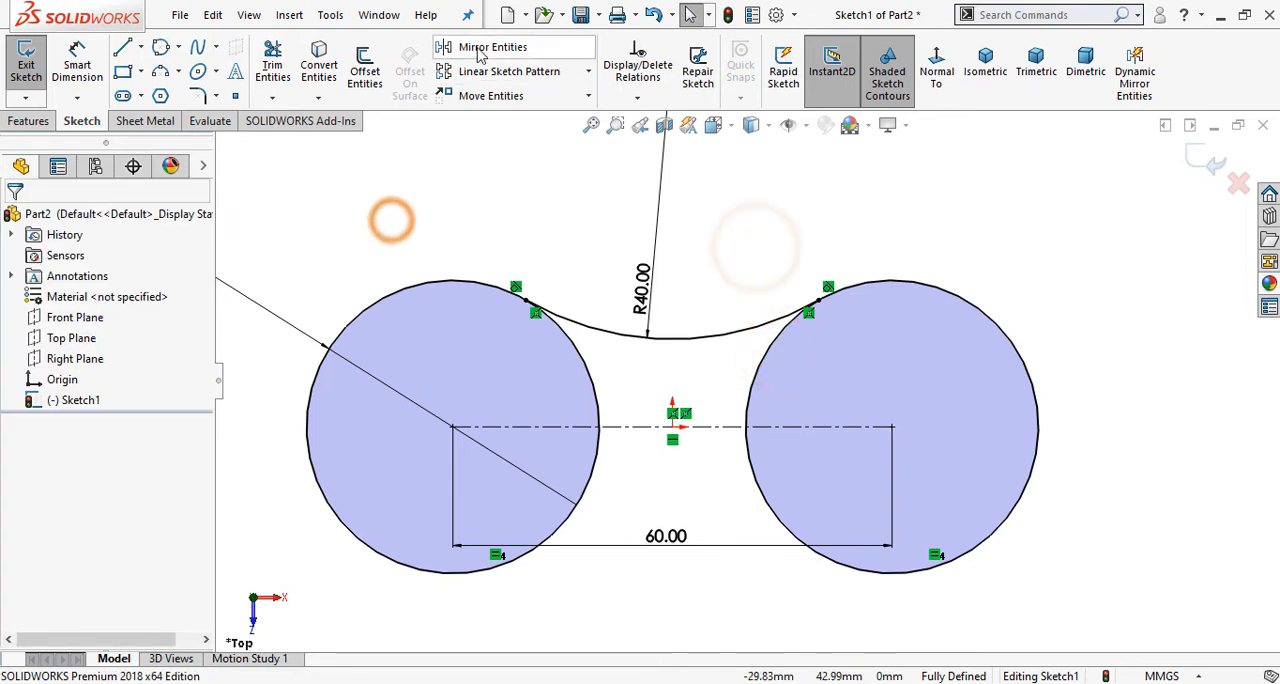
Step: Mirror the 40 mm radius arc about the horizontal centerline, keeping the original as a copy
{"action": "left_click", "coordinate": [484, 50]}
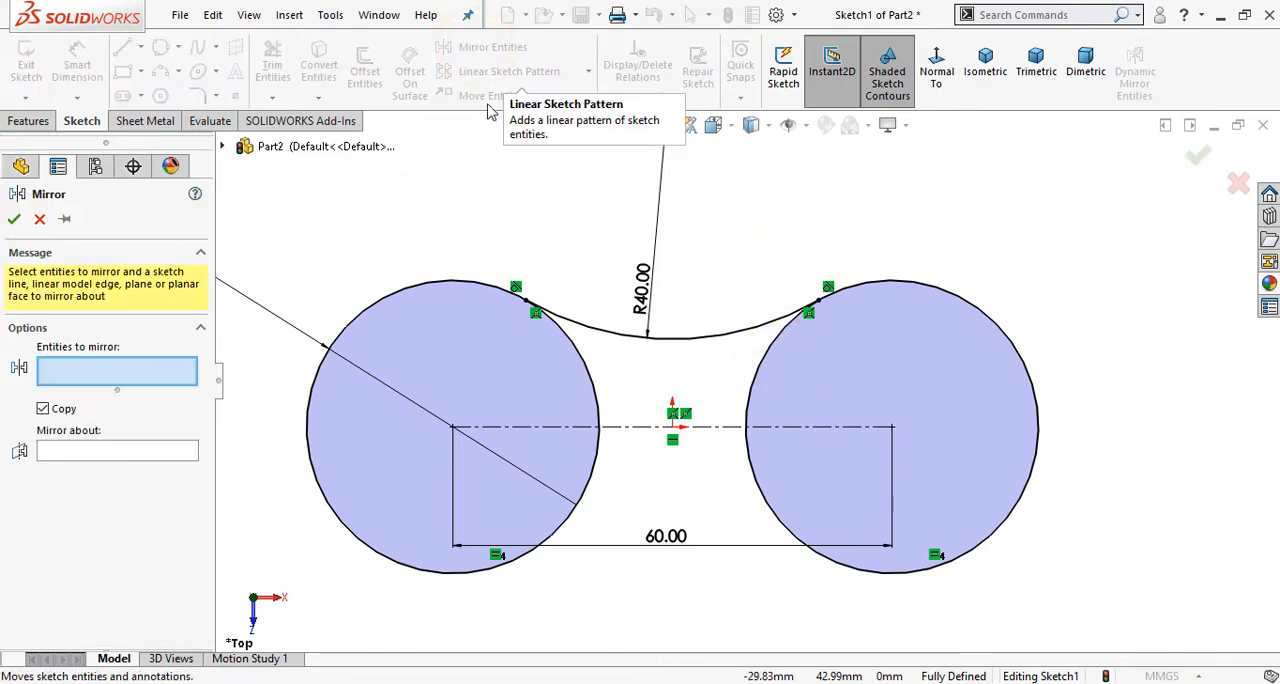
{"action": "left_click", "coordinate": [599, 329]}
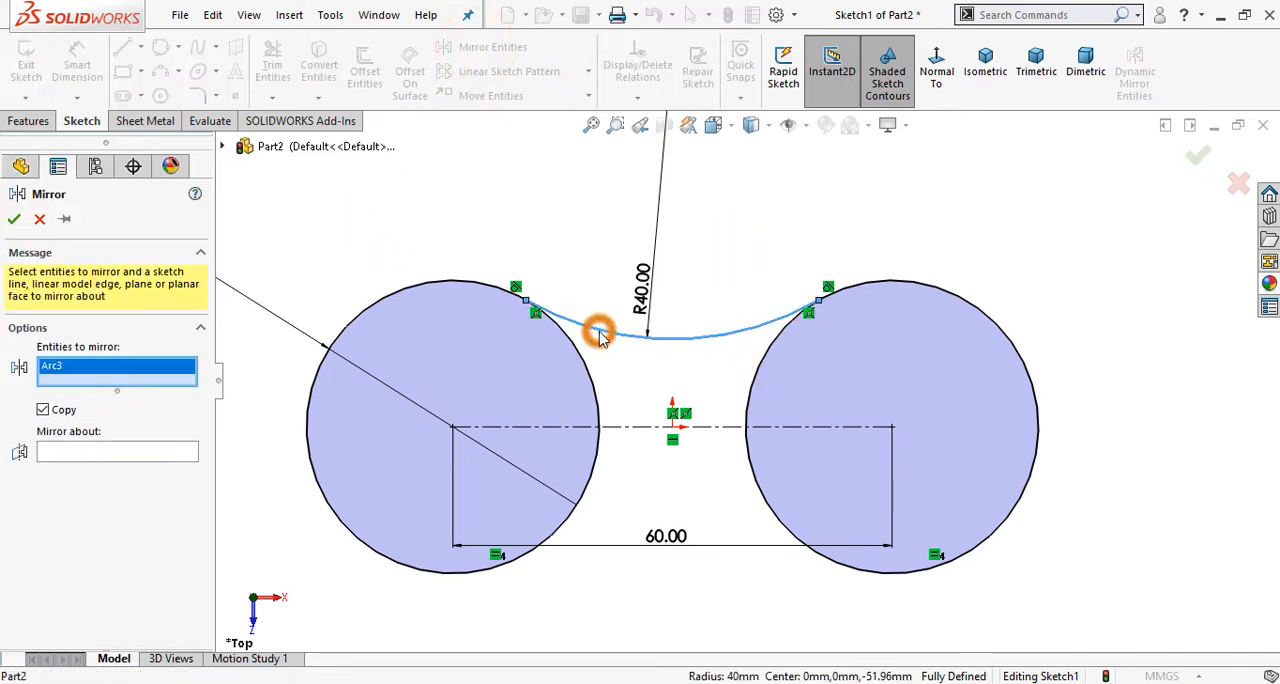
{"action": "left_click", "coordinate": [85, 453]}
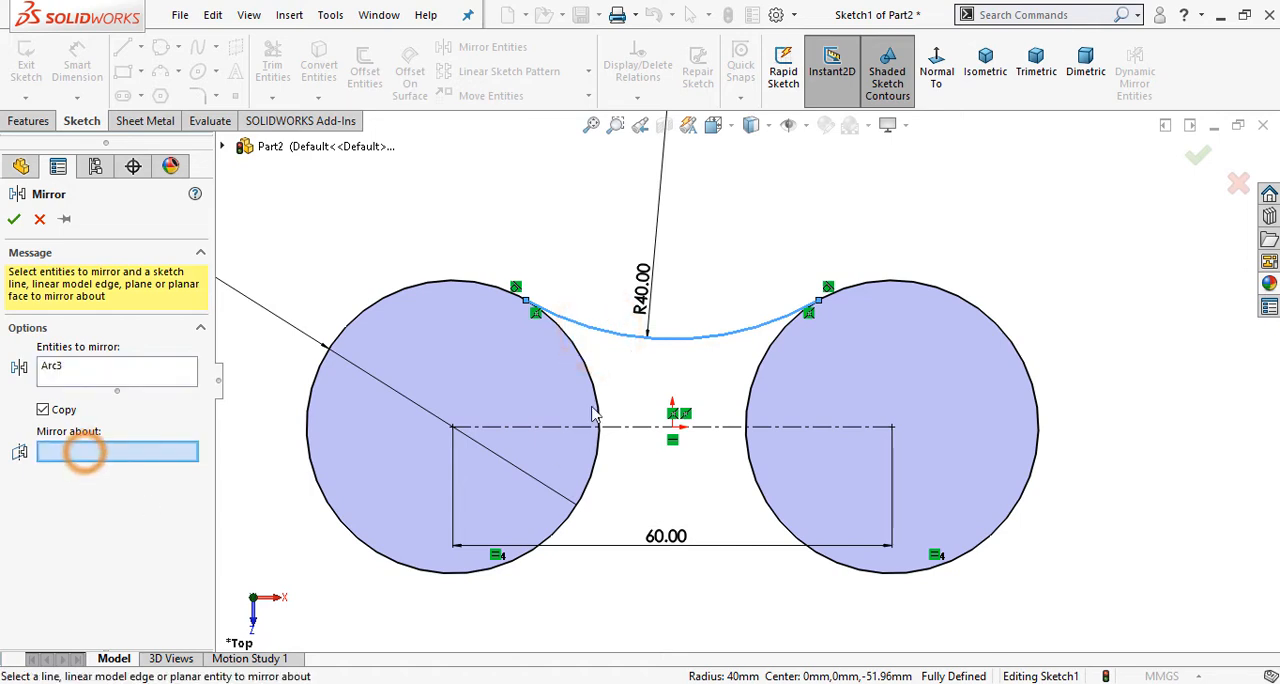
{"action": "left_click", "coordinate": [645, 427]}
{"action": "left_click", "coordinate": [1197, 157]}
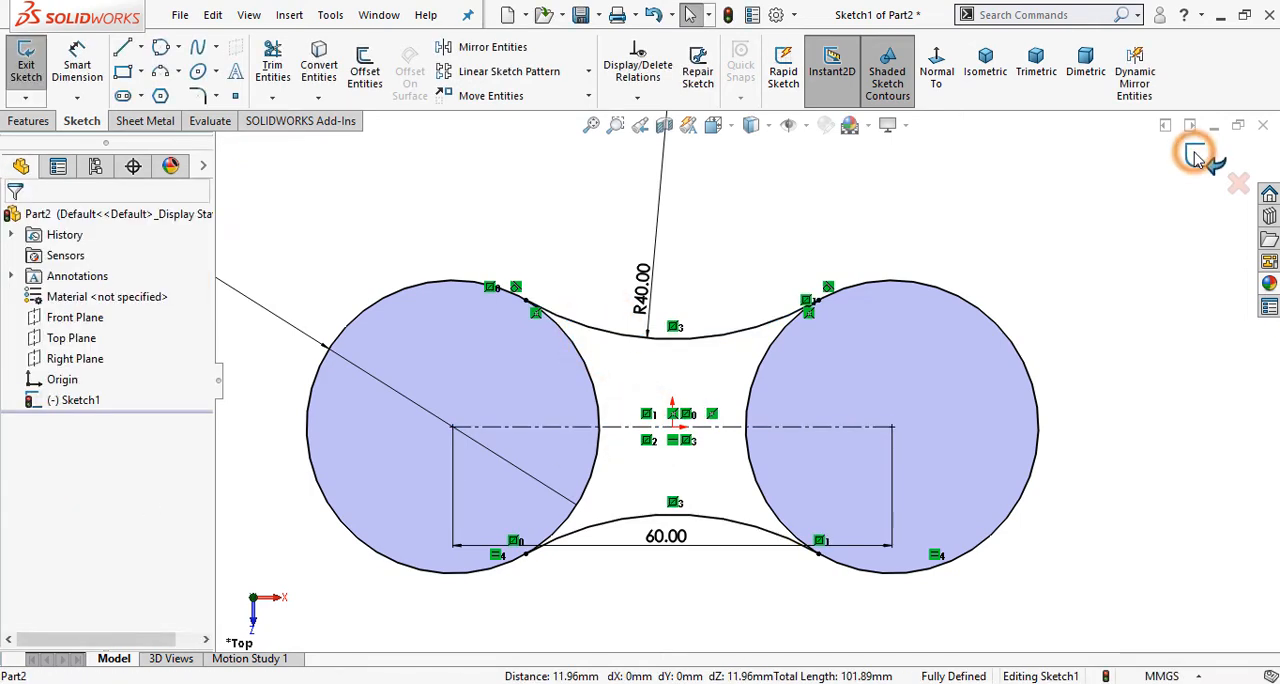
{"action": "left_click", "coordinate": [743, 229]}
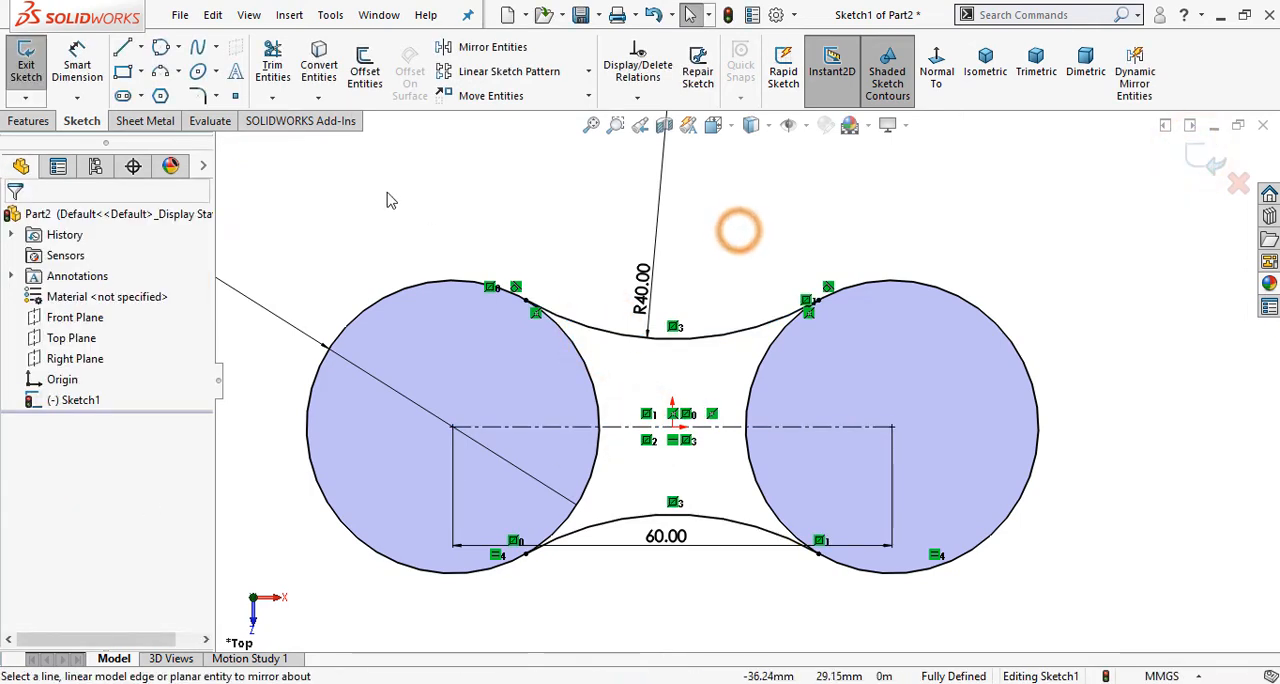
Step: Power-trim the inner portions of both circles between the two arcs to leave one closed outline
{"action": "left_click", "coordinate": [273, 65]}
{"action": "left_click_drag", "start_coordinate": [520, 374], "coordinate": [814, 374]}
{"action": "mouse_move", "coordinate": [820, 492]}
{"action": "left_mouse_down"}
{"action": "mouse_move", "coordinate": [586, 463]}
{"action": "mouse_move", "coordinate": [766, 449]}
{"action": "left_mouse_up"}
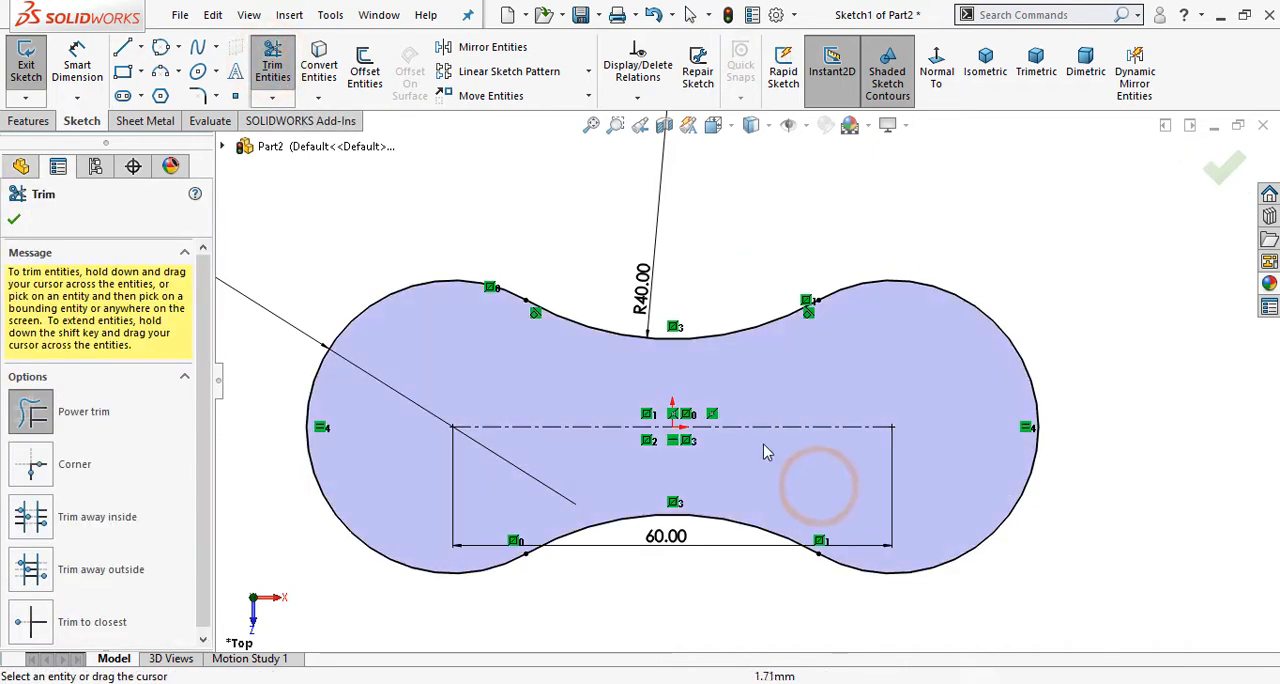
{"action": "left_click", "coordinate": [1228, 167]}
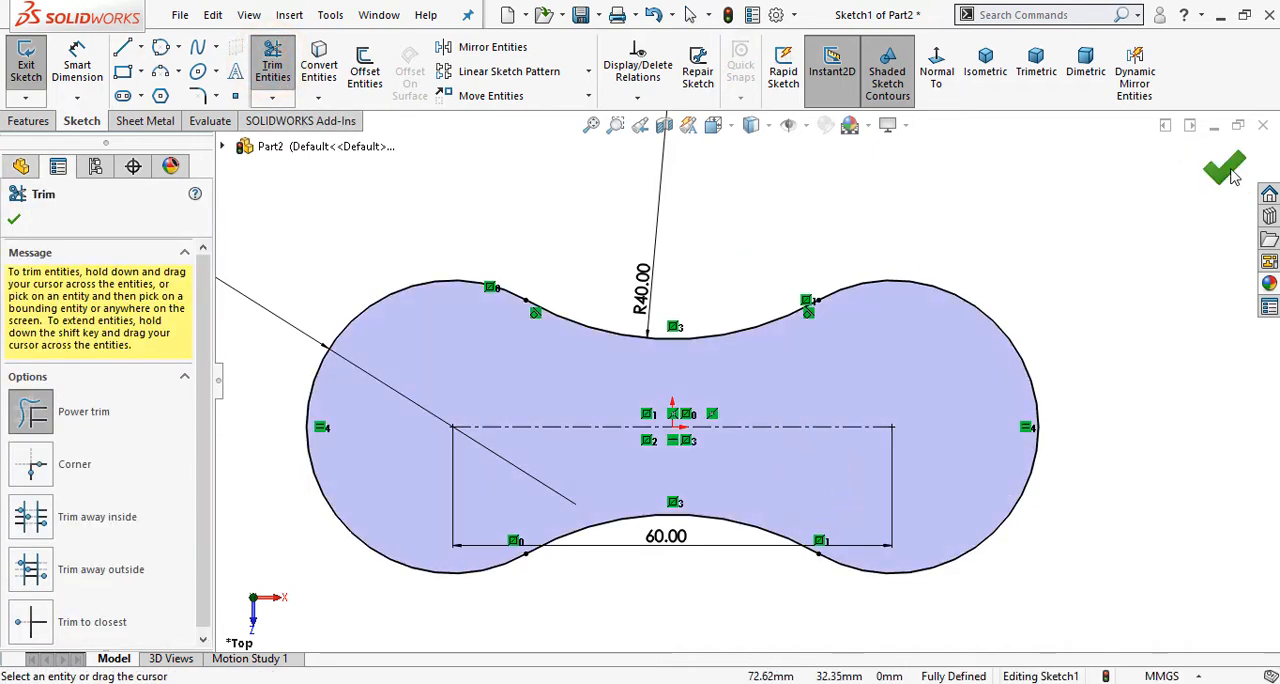
Step: Check the part height in the Phase 1 drawing in Photos and extrude the profile as a 30 mm blind boss
{"action": "left_click", "coordinate": [37, 124]}
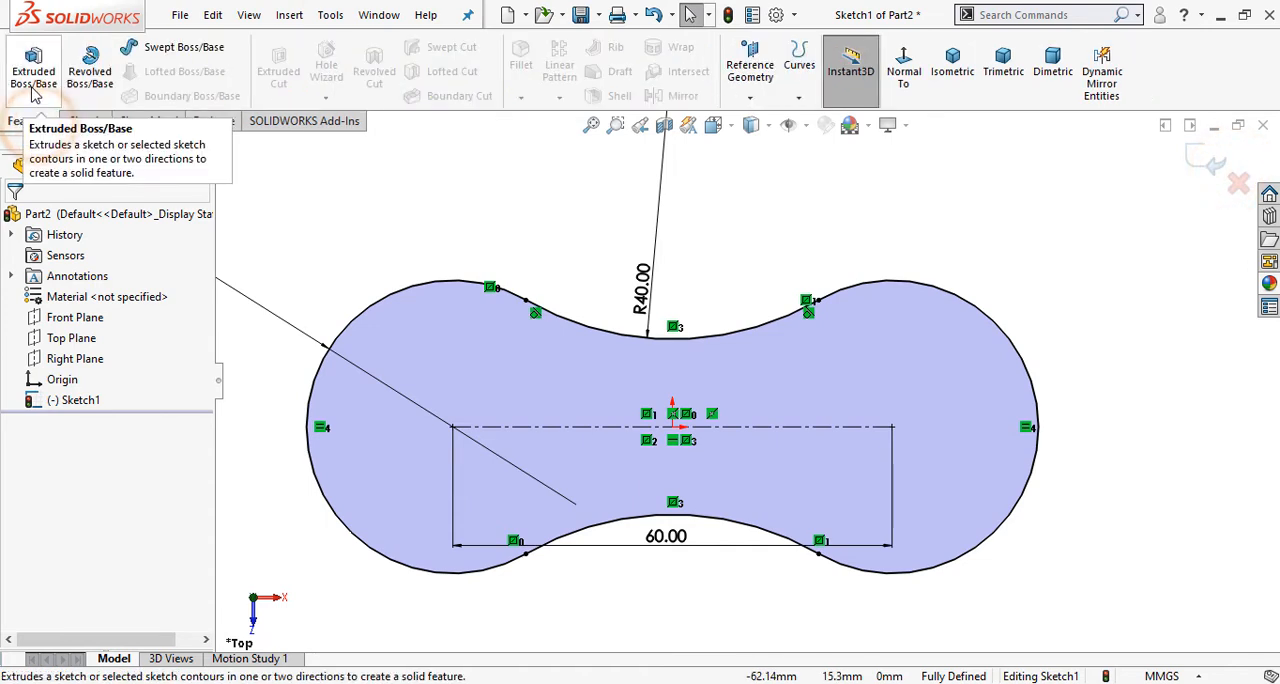
{"action": "left_click", "coordinate": [33, 70]}
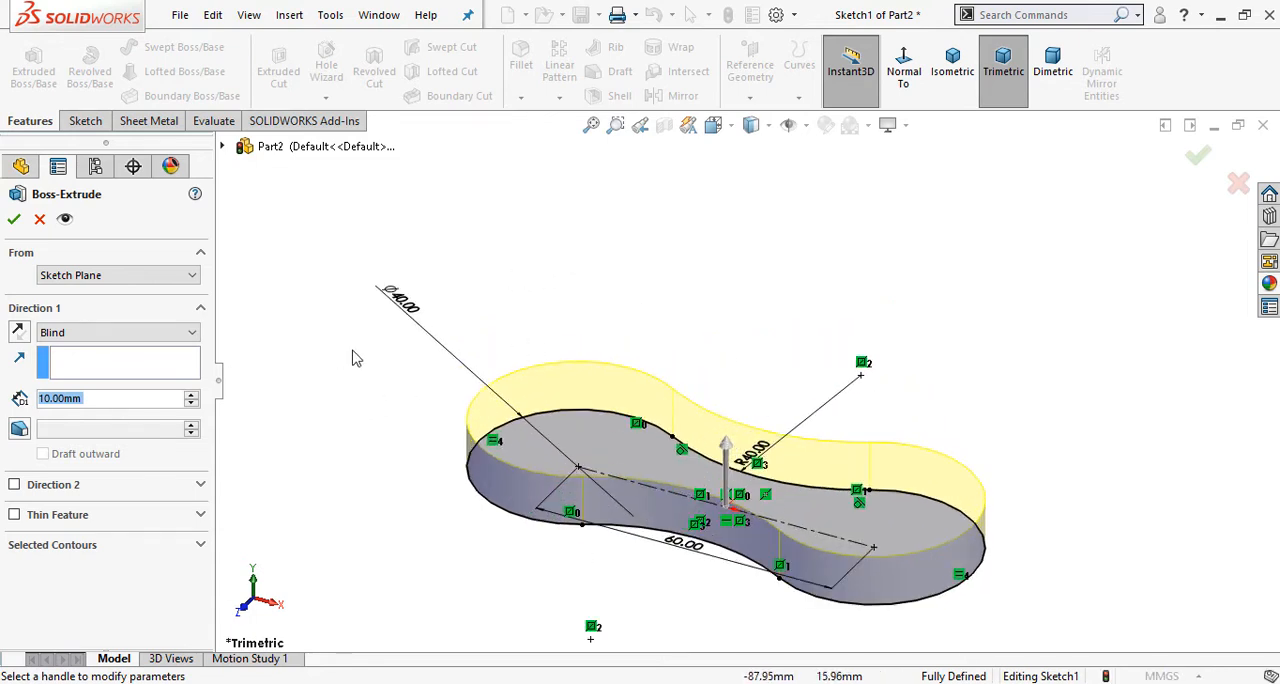
{"action": "left_click", "coordinate": [534, 680]}
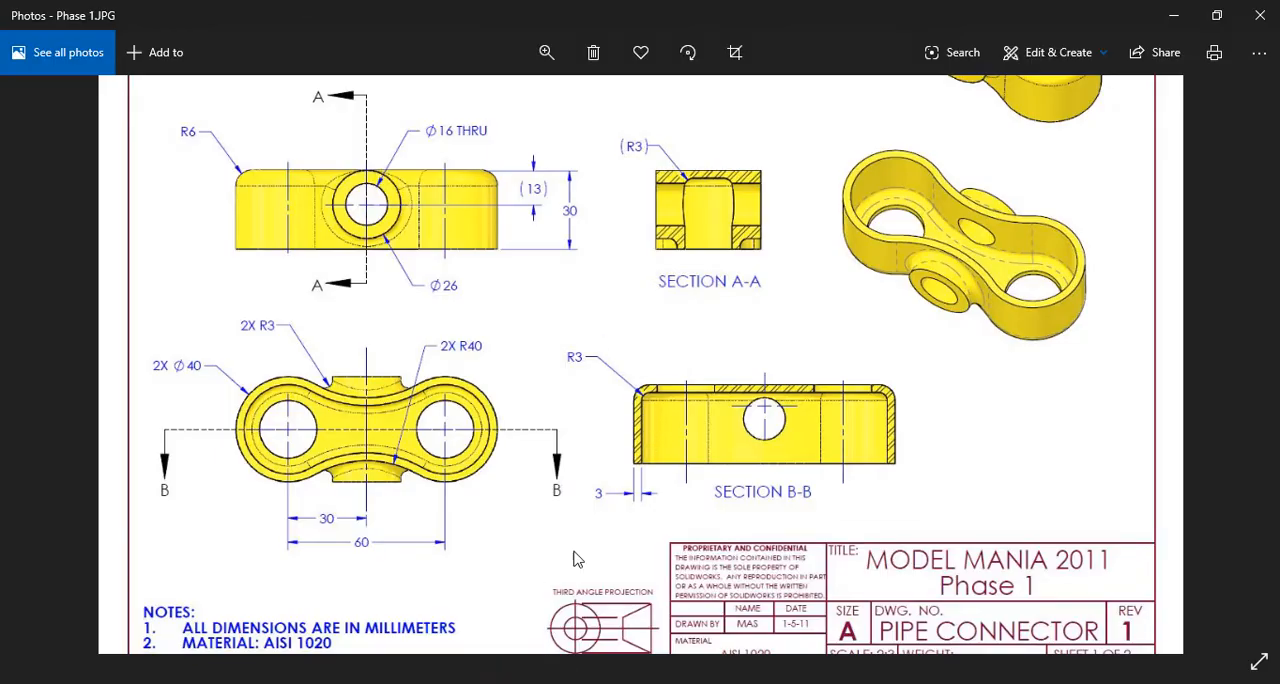
{"action": "left_click", "coordinate": [534, 682]}
{"action": "double_click", "coordinate": [100, 397]}
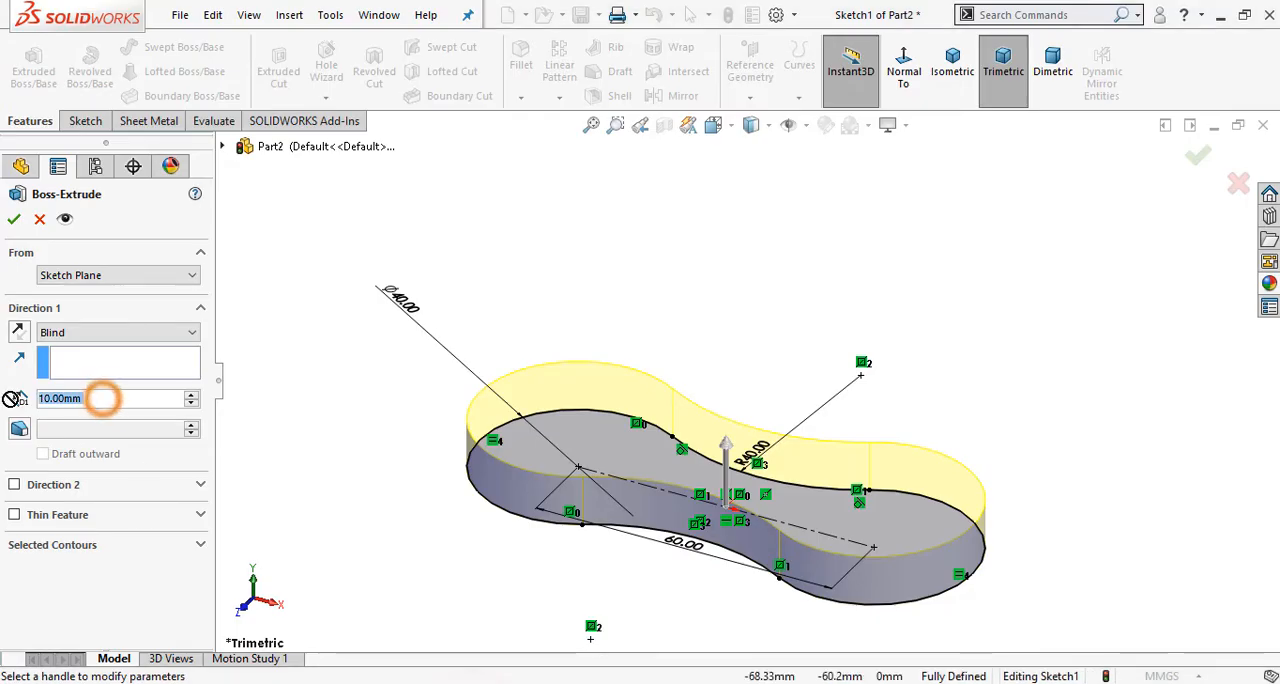
{"action": "type", "text": "30"}
{"action": "key", "text": "Return"}
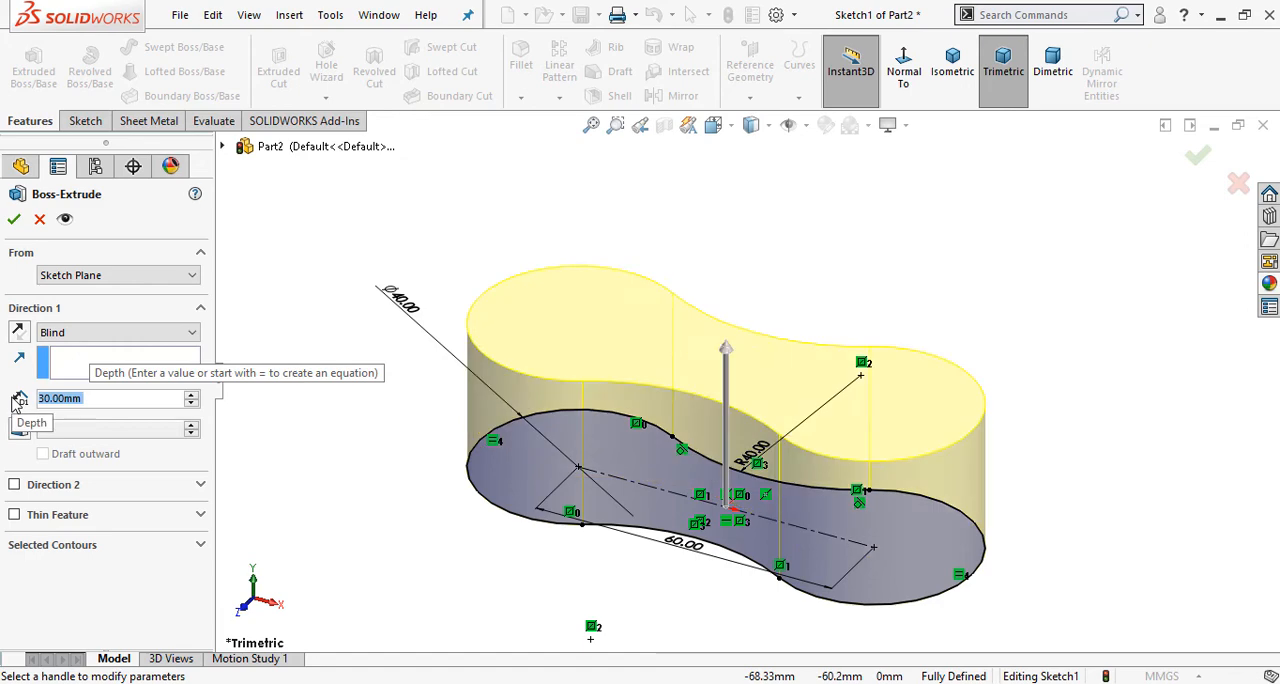
{"action": "left_click", "coordinate": [12, 219]}
{"action": "left_click", "coordinate": [362, 413]}
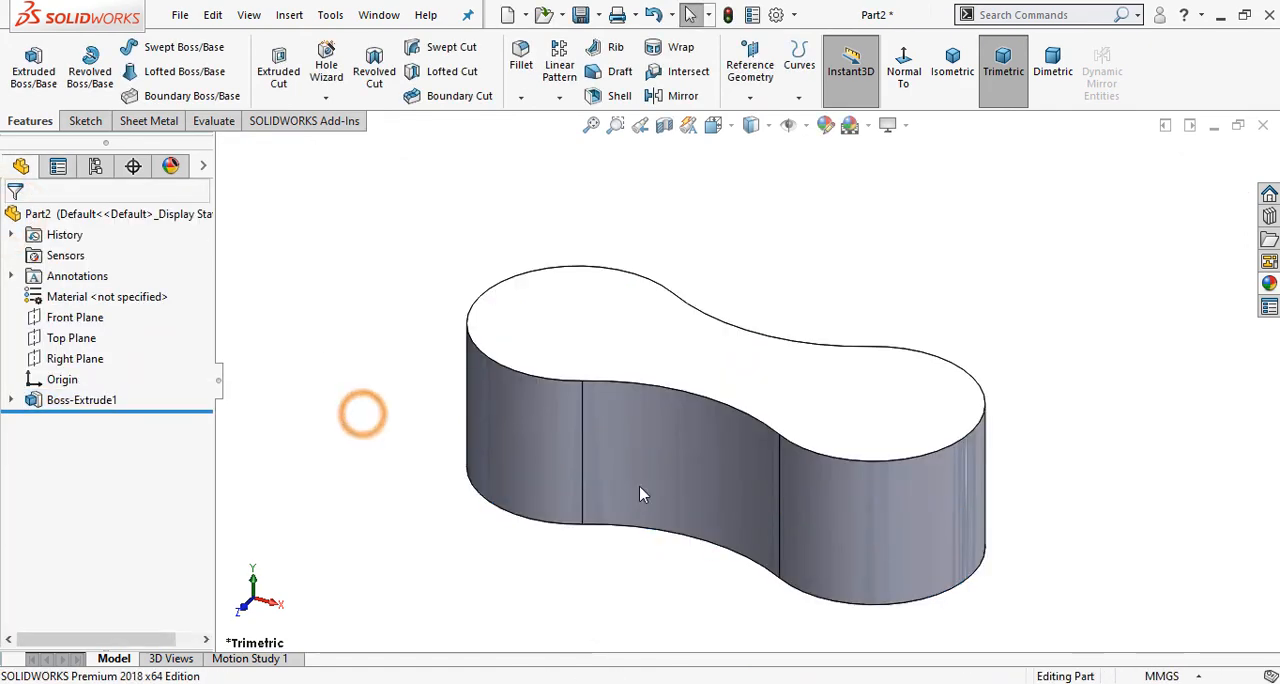
Step: Check the outer edge radius in the Phase 1 drawing in Photos and fillet the body's upper outline with a 6 mm radius
{"action": "middle_click_drag", "start_coordinate": [641, 494], "coordinate": [613, 551]}
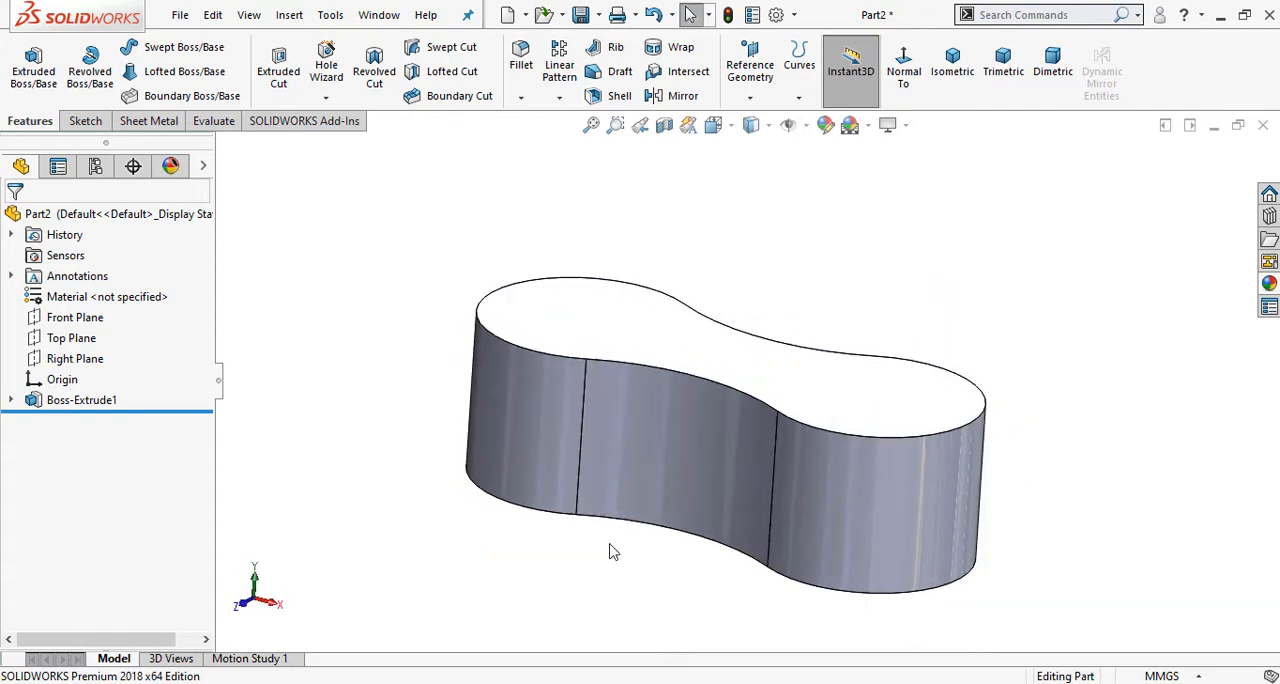
{"action": "left_click", "coordinate": [520, 683]}
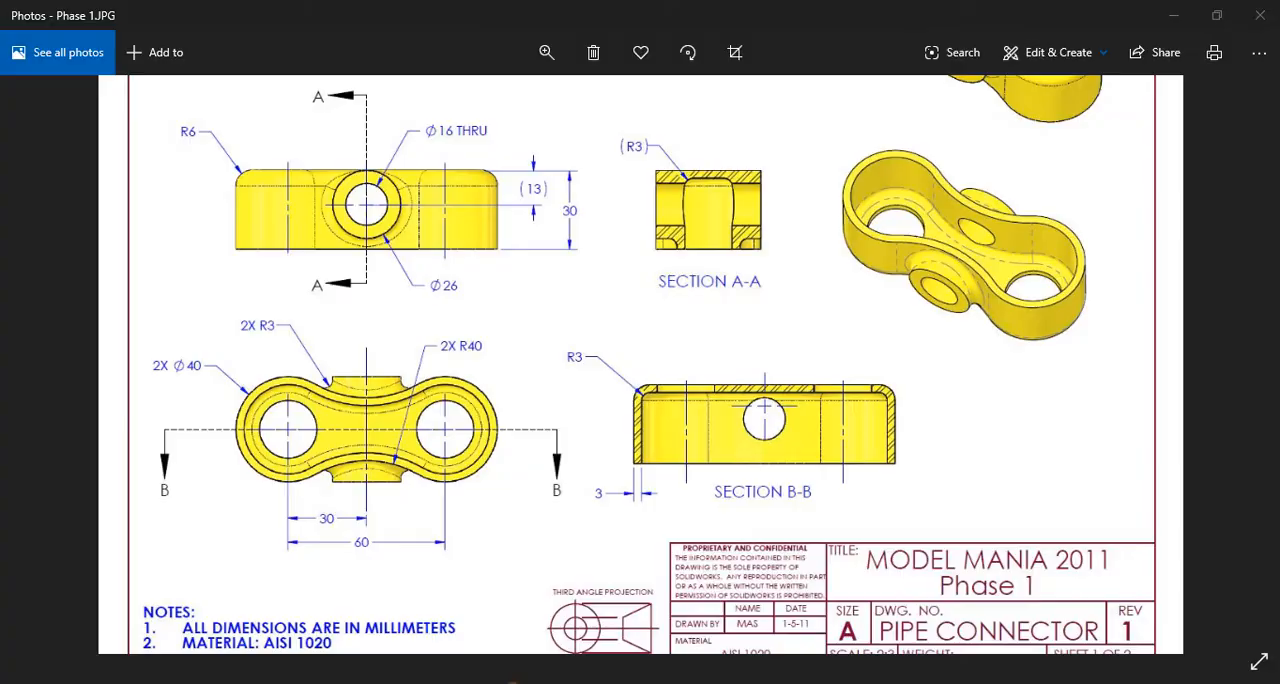
{"action": "left_click", "coordinate": [515, 683]}
{"action": "left_click", "coordinate": [522, 64]}
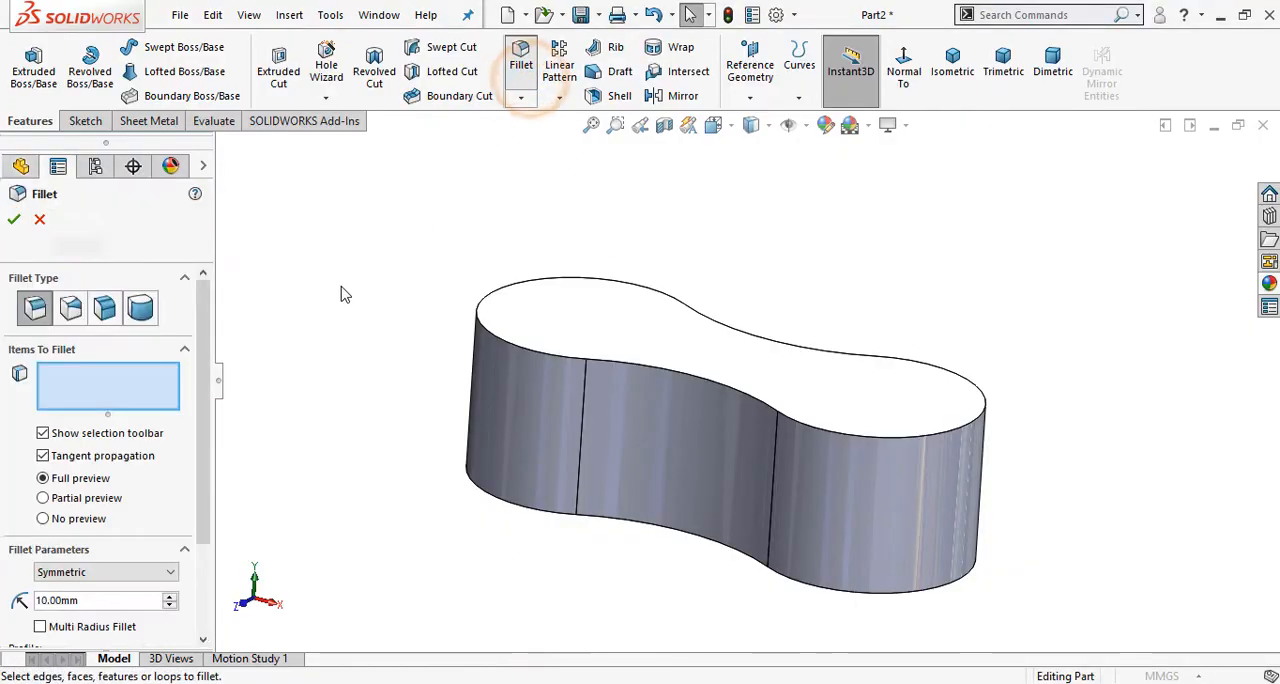
{"action": "left_click_drag", "start_coordinate": [200, 509], "coordinate": [210, 557]}
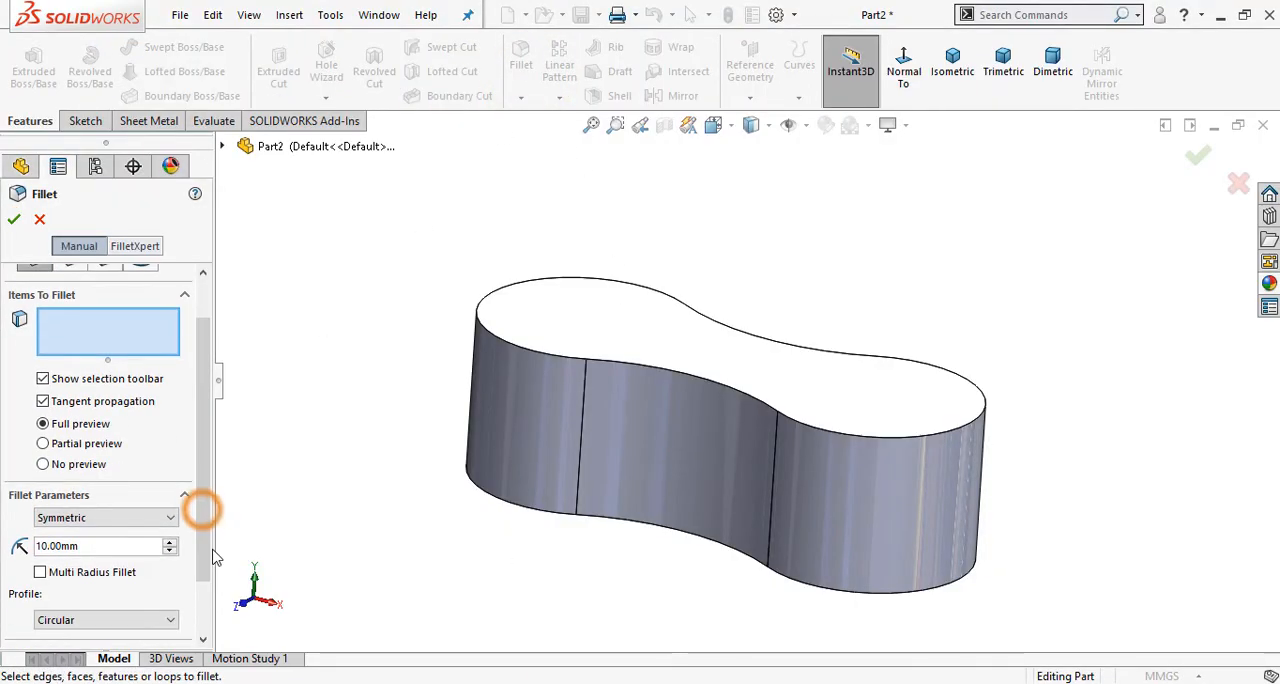
{"action": "left_click", "coordinate": [127, 545]}
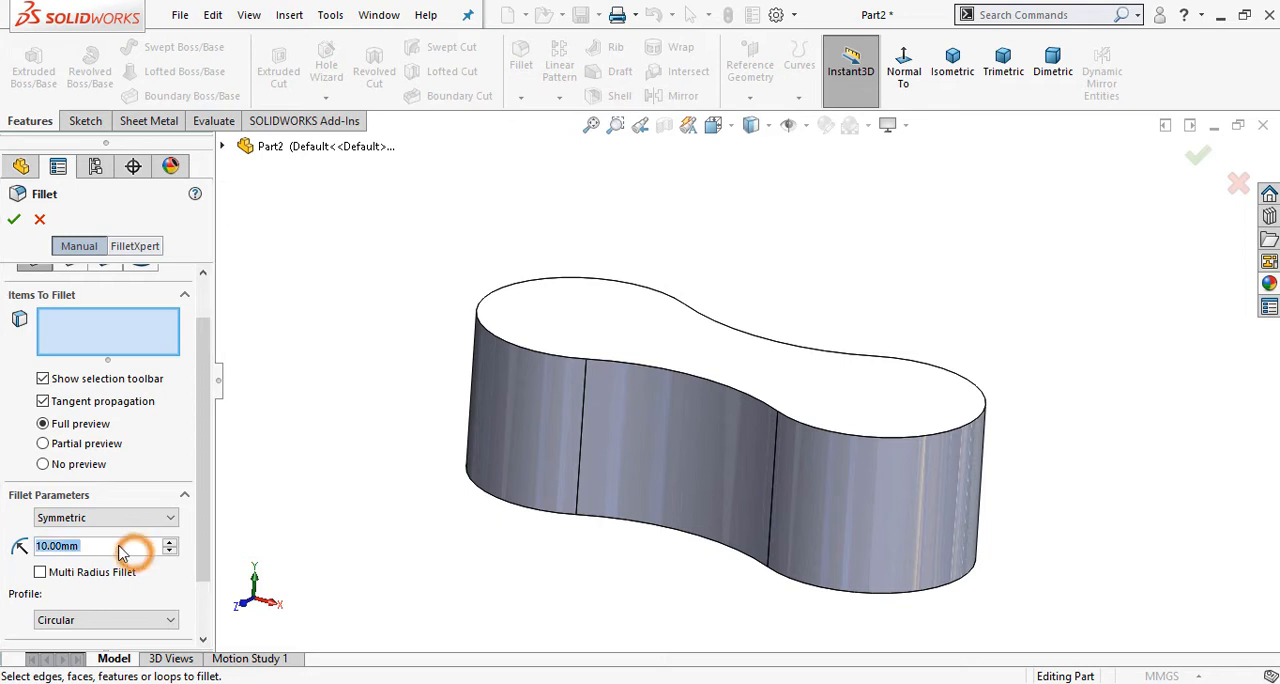
{"action": "left_click", "coordinate": [127, 545]}
{"action": "type", "text": "6"}
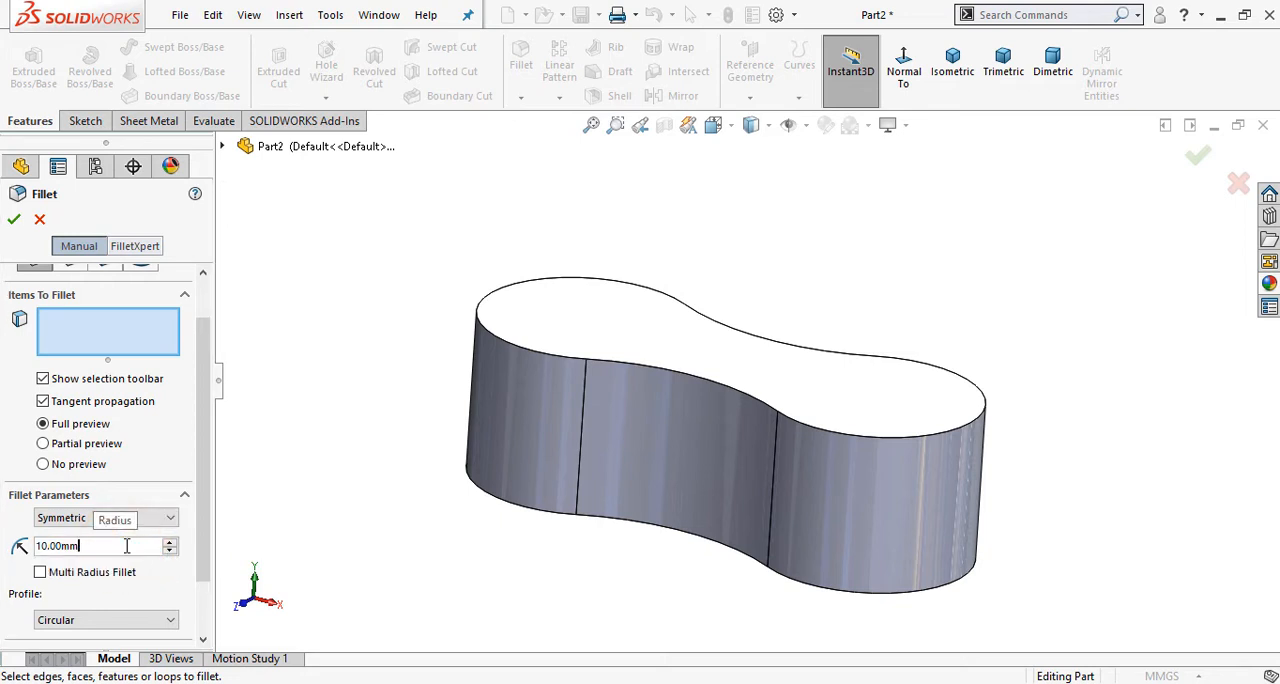
{"action": "key", "text": "BackSpace"}
{"action": "key", "text": "BackSpace"}
{"action": "key", "text": "BackSpace"}
{"action": "key", "text": "BackSpace"}
{"action": "key", "text": "BackSpace"}
{"action": "key", "text": "BackSpace"}
{"action": "type", "text": "6"}
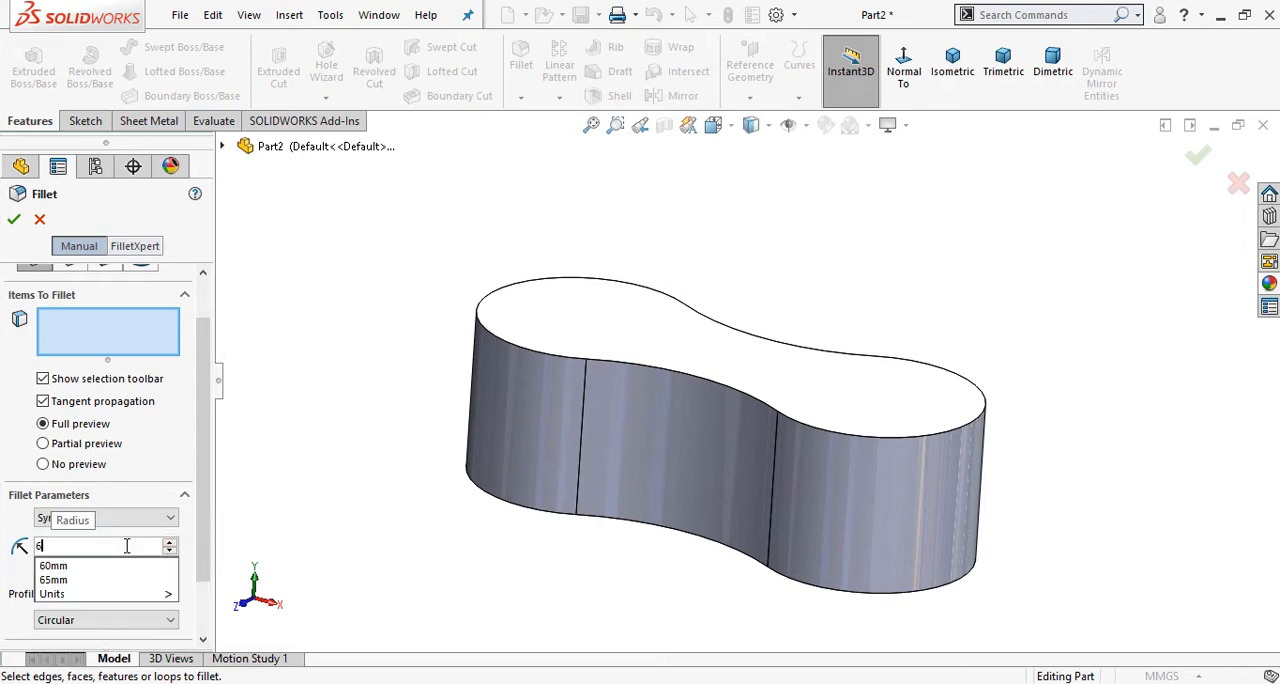
{"action": "key", "text": "Return"}
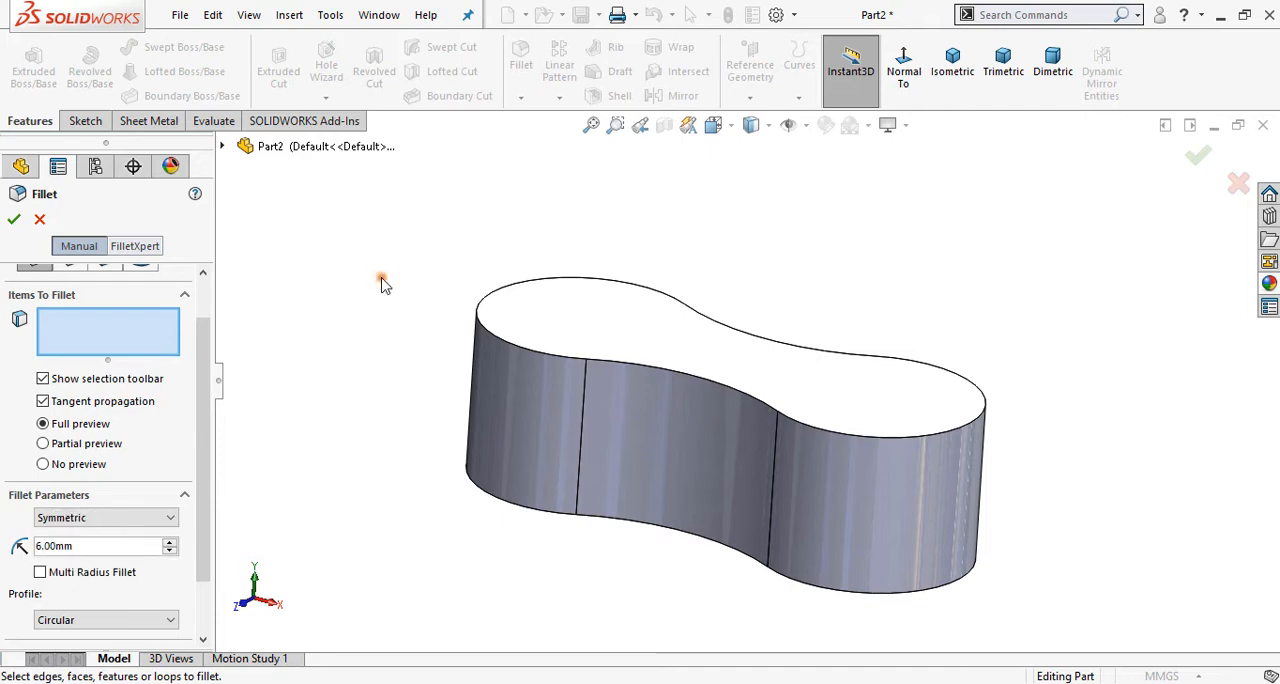
{"action": "left_click", "coordinate": [612, 362]}
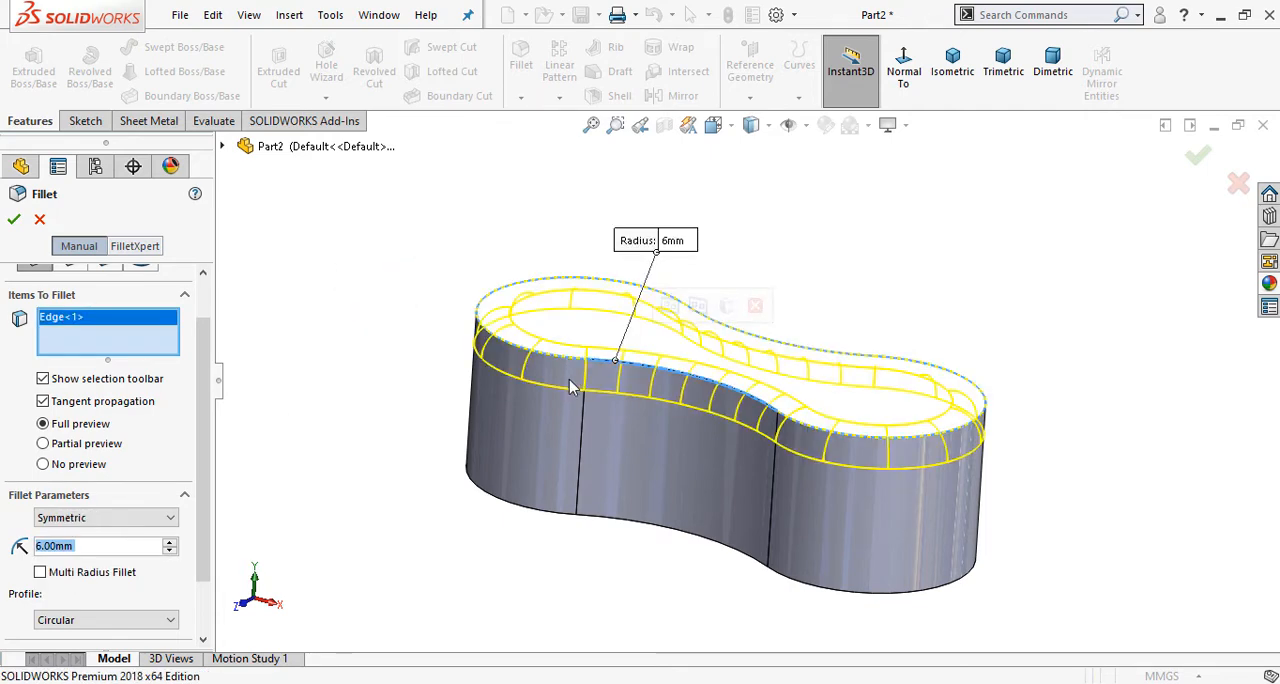
{"action": "middle_click_drag", "start_coordinate": [909, 323], "coordinate": [918, 372]}
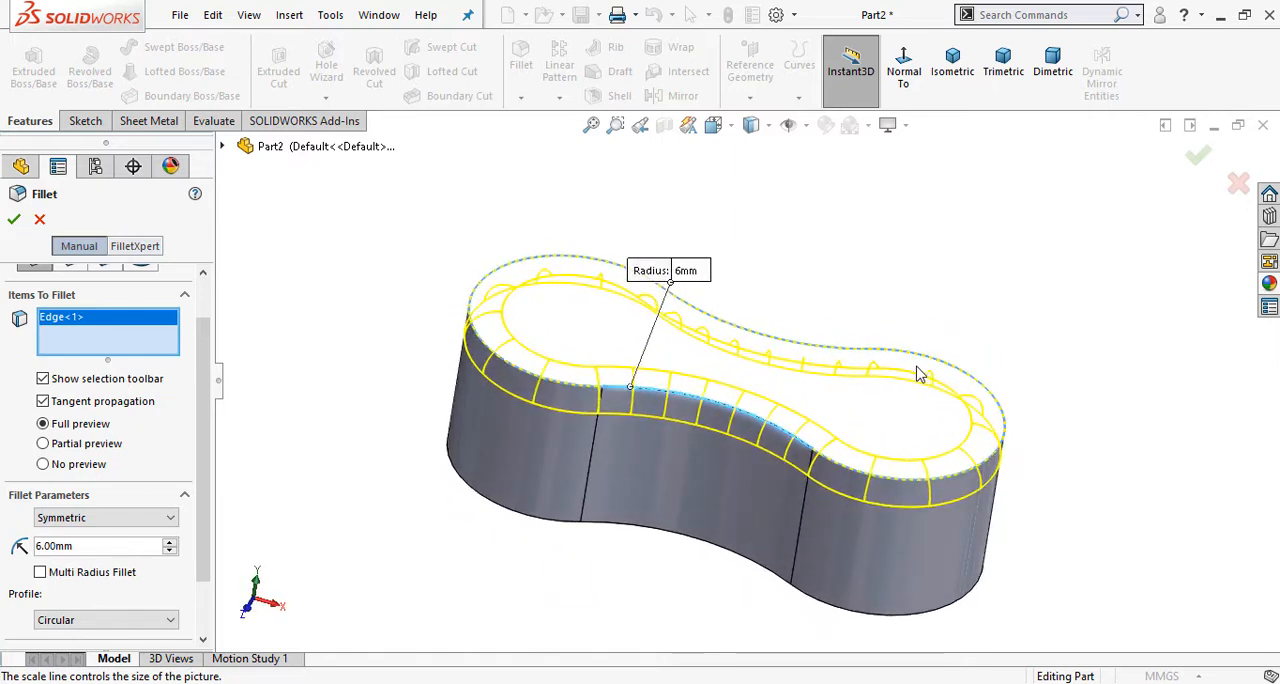
{"action": "left_click", "coordinate": [1199, 153]}
Step: Check the wall thickness in the Phase 1 drawing in Photos and shell the body inward to 3 mm, removing the bottom face
{"action": "middle_click_drag", "start_coordinate": [885, 301], "coordinate": [639, 591]}
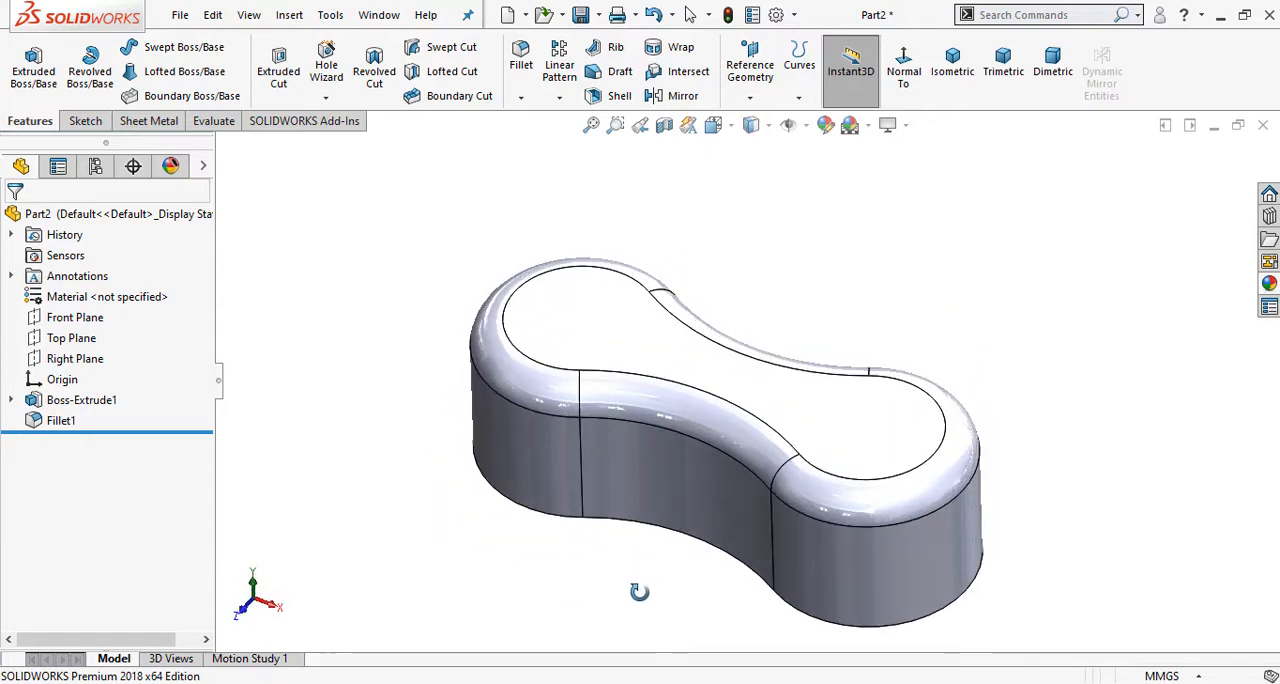
{"action": "left_click", "coordinate": [617, 100]}
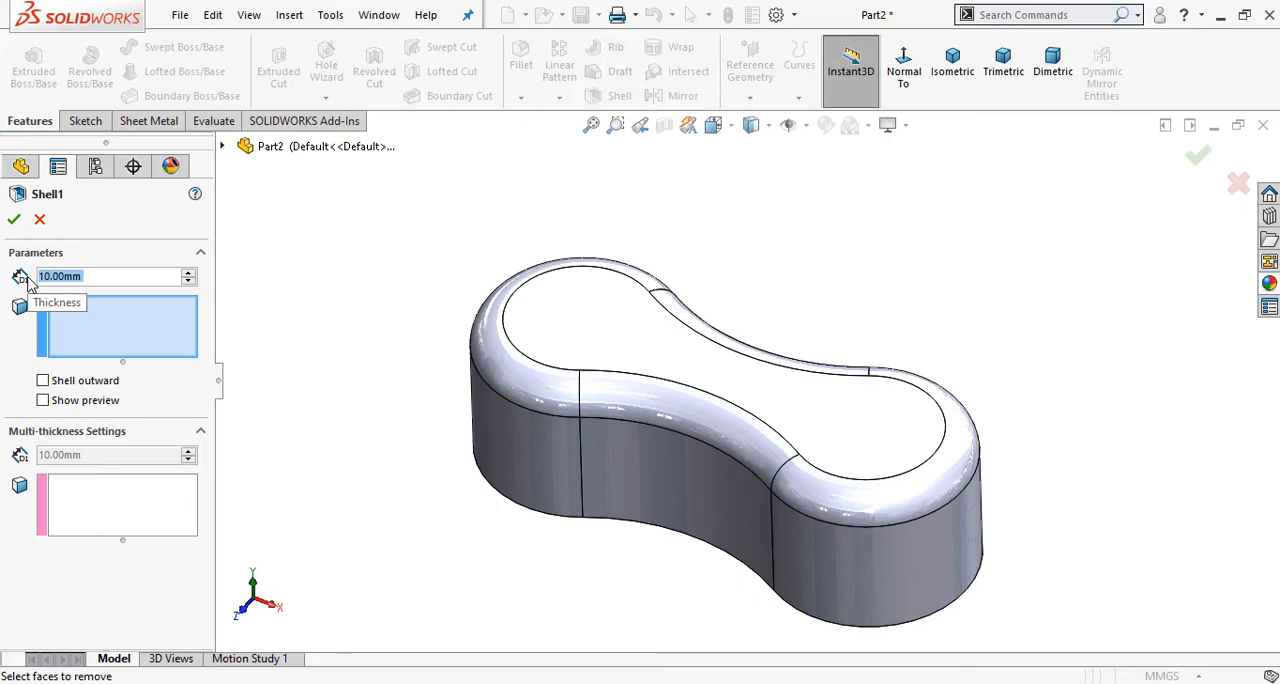
{"action": "left_click", "coordinate": [540, 683]}
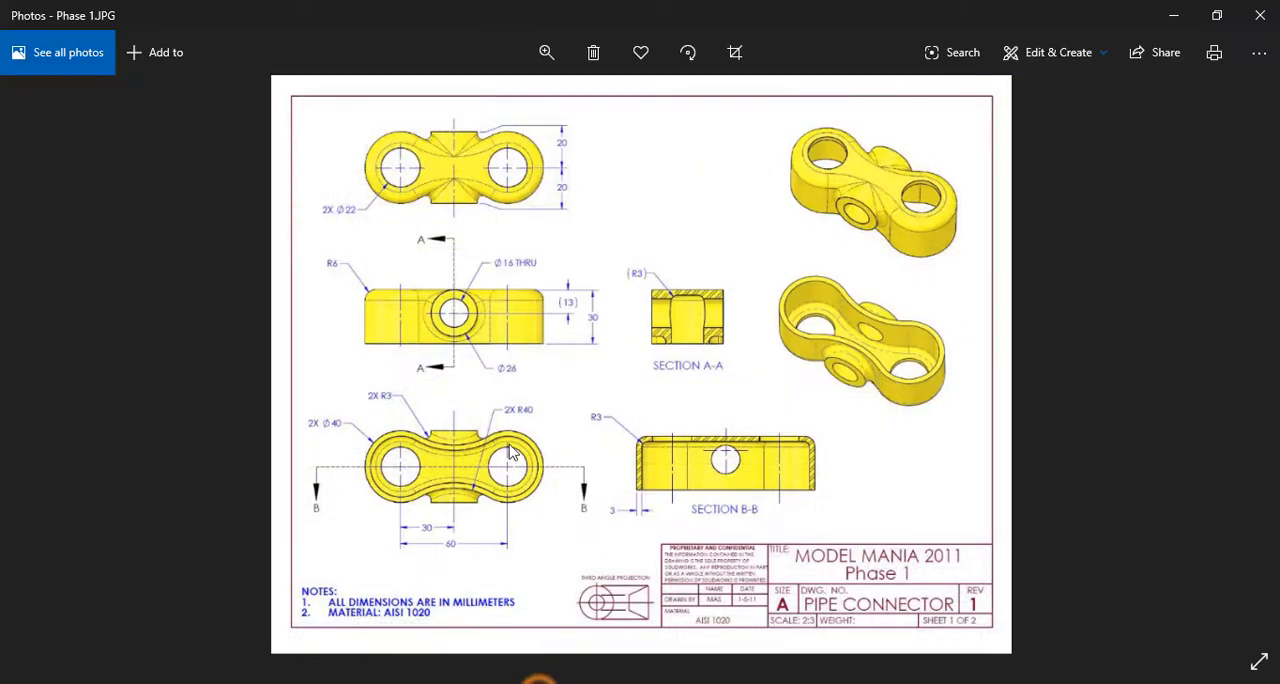
{"action": "left_click", "coordinate": [488, 683]}
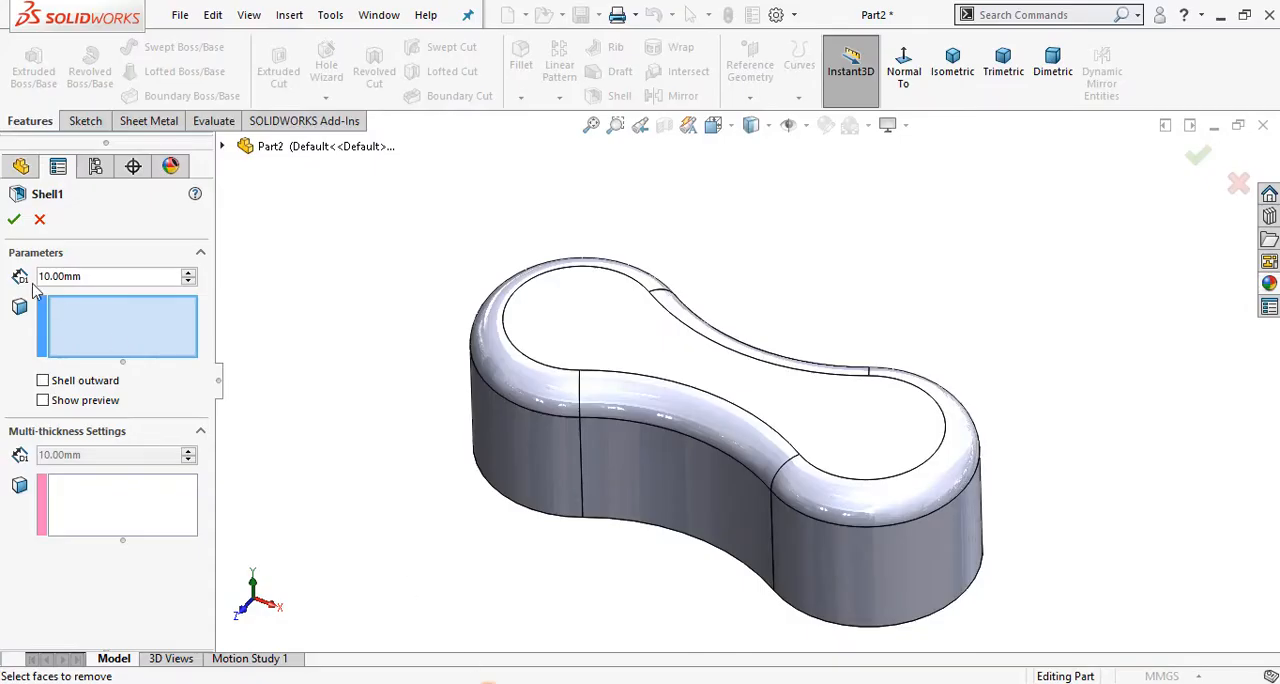
{"action": "double_click", "coordinate": [118, 278]}
{"action": "type", "text": "3"}
{"action": "key", "text": "Return"}
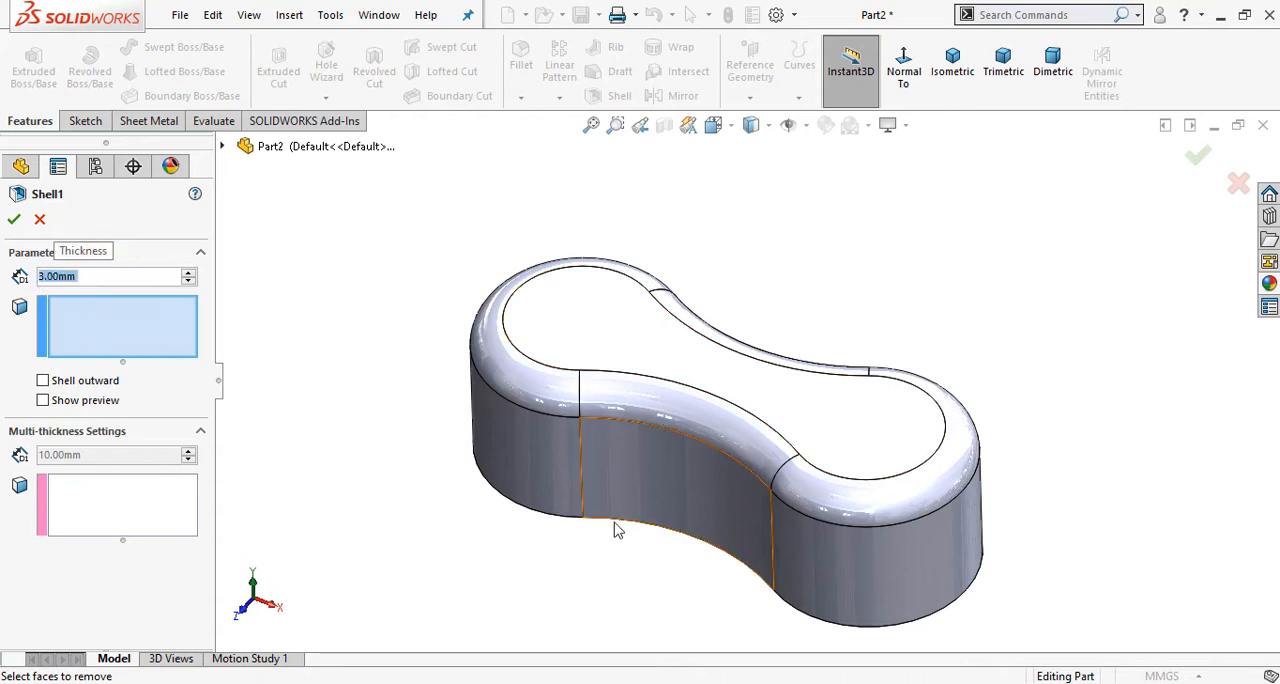
{"action": "middle_click_drag", "start_coordinate": [614, 530], "coordinate": [637, 174]}
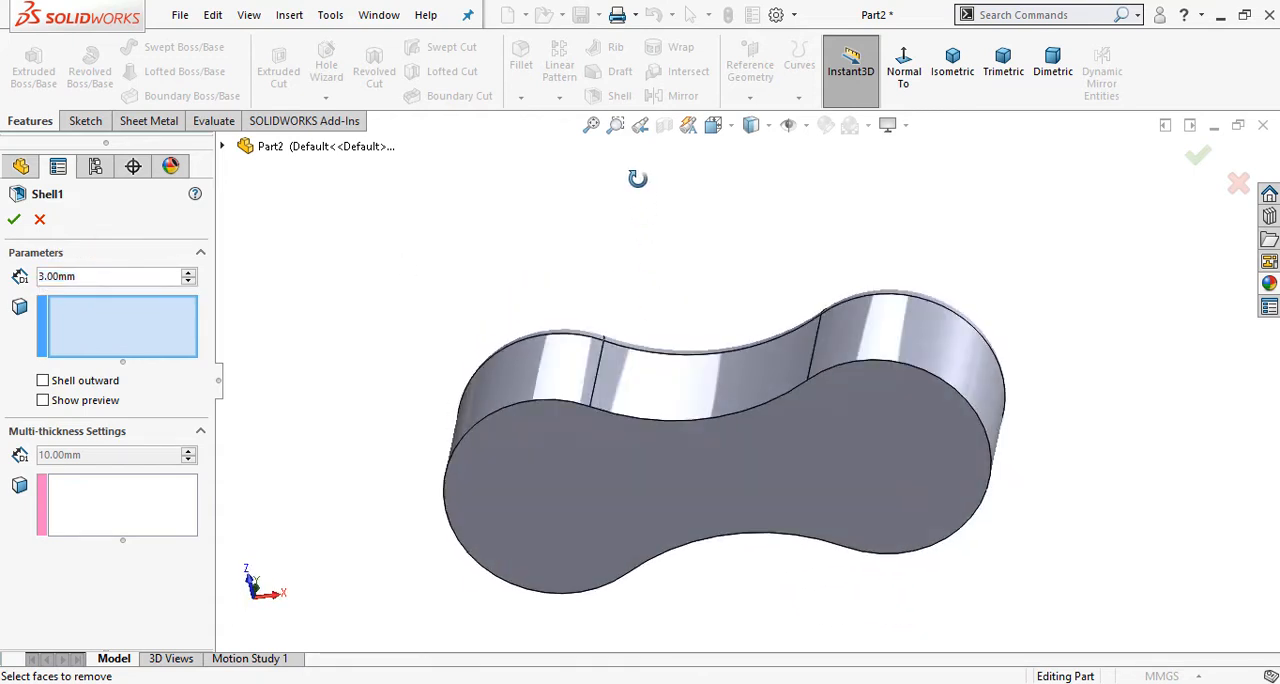
{"action": "left_click", "coordinate": [589, 482]}
{"action": "scroll", "coordinate": [575, 450], "scroll_direction": "up", "scroll_amount": 1}
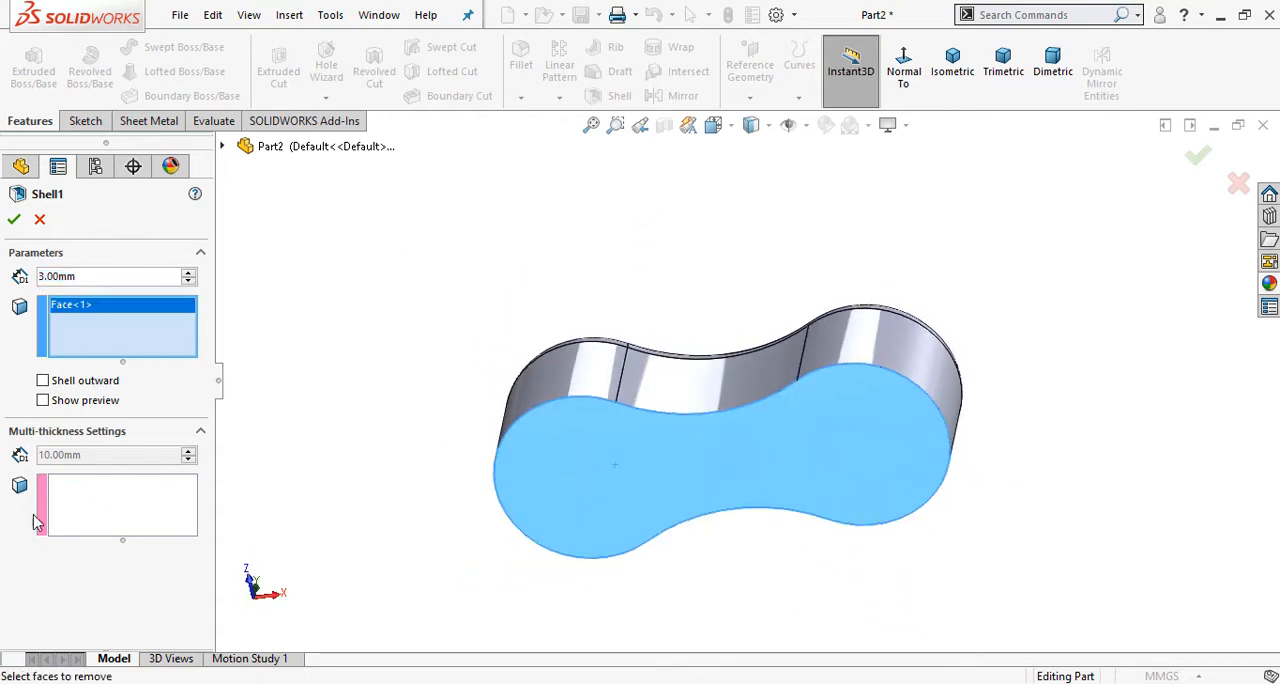
{"action": "left_click", "coordinate": [43, 401]}
{"action": "middle_click_drag", "start_coordinate": [423, 289], "coordinate": [400, 466]}
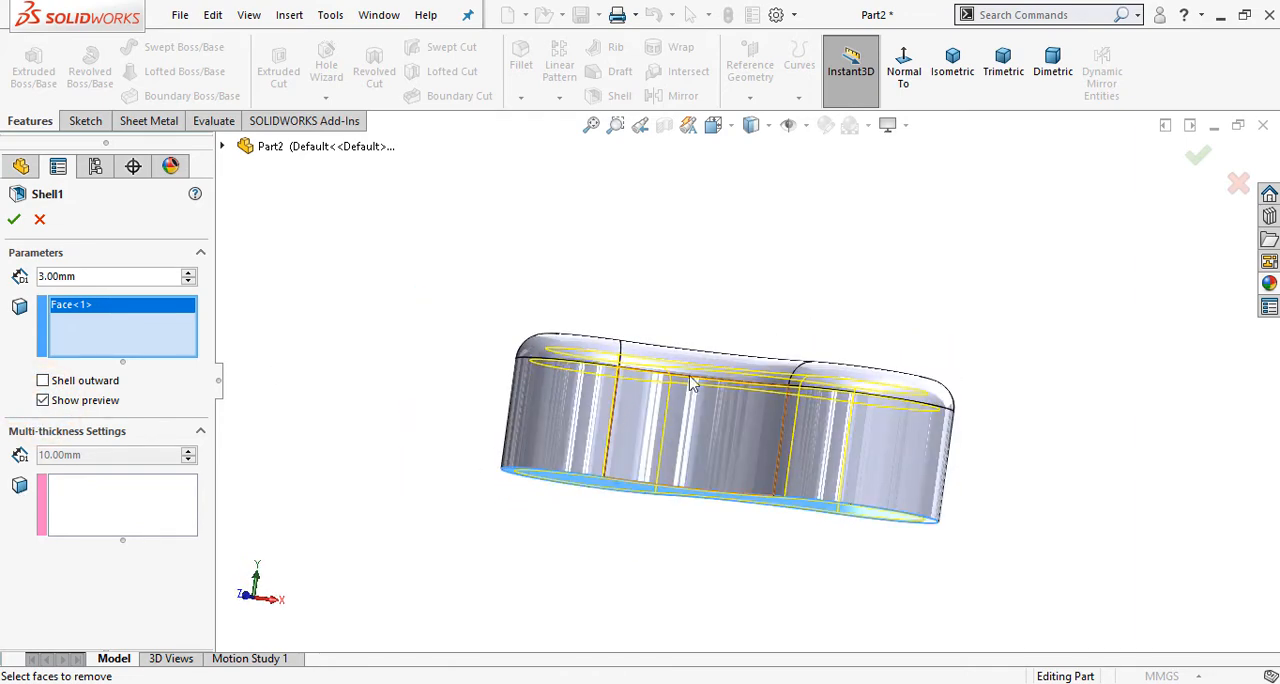
{"action": "middle_click_drag", "start_coordinate": [690, 383], "coordinate": [890, 330]}
{"action": "left_click", "coordinate": [1200, 160]}
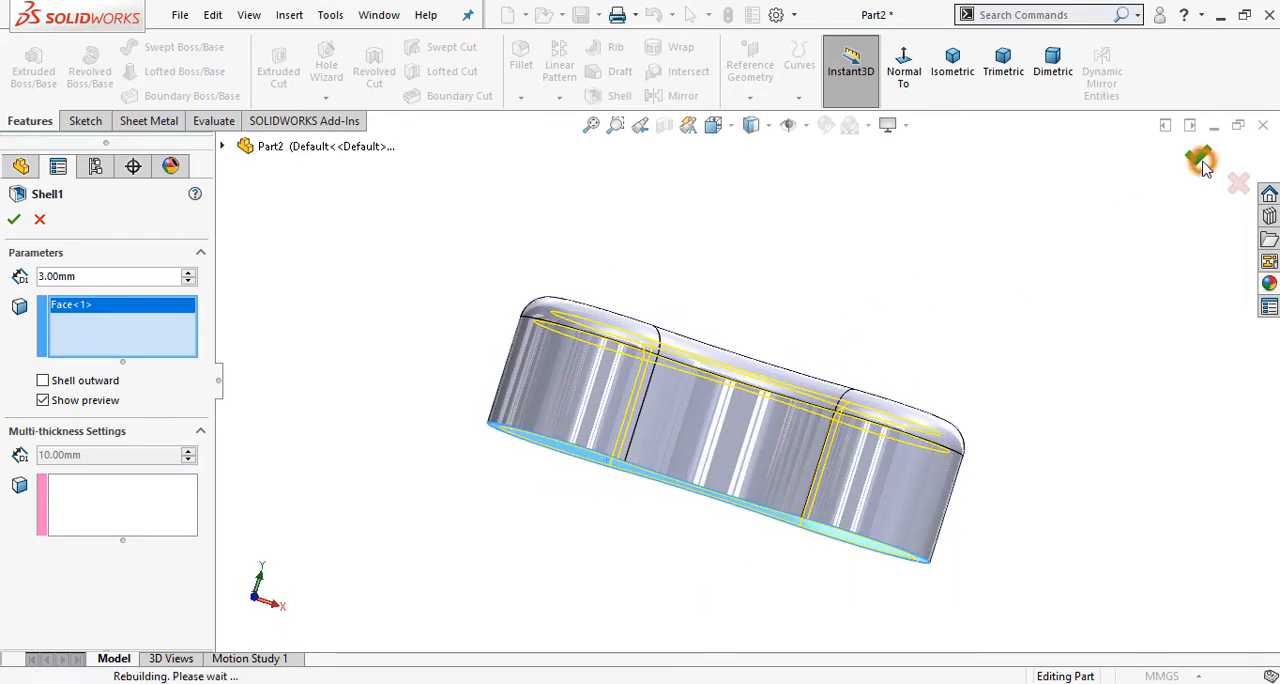
Step: Start a sketch on the Front Plane and draw a circle about 27 mm in diameter, centered about 15.6 mm above the origin
{"action": "middle_click_drag", "start_coordinate": [689, 531], "coordinate": [631, 478]}
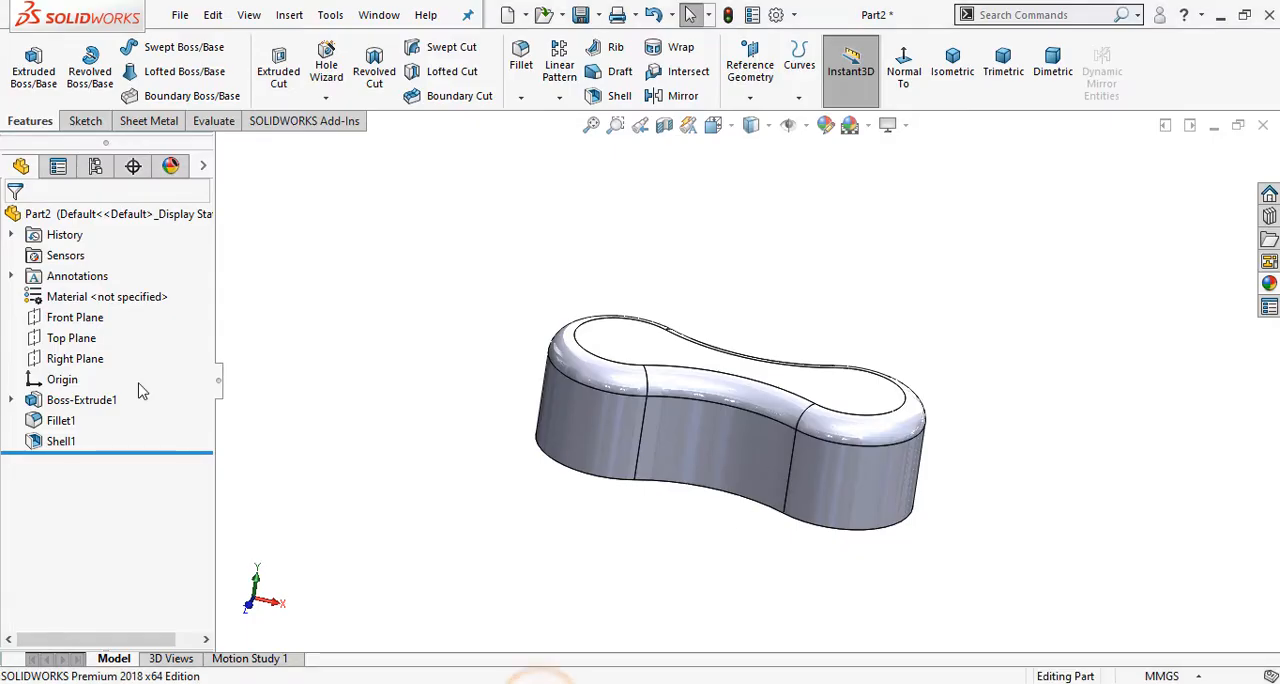
{"action": "left_click", "coordinate": [80, 338]}
{"action": "left_click", "coordinate": [65, 318]}
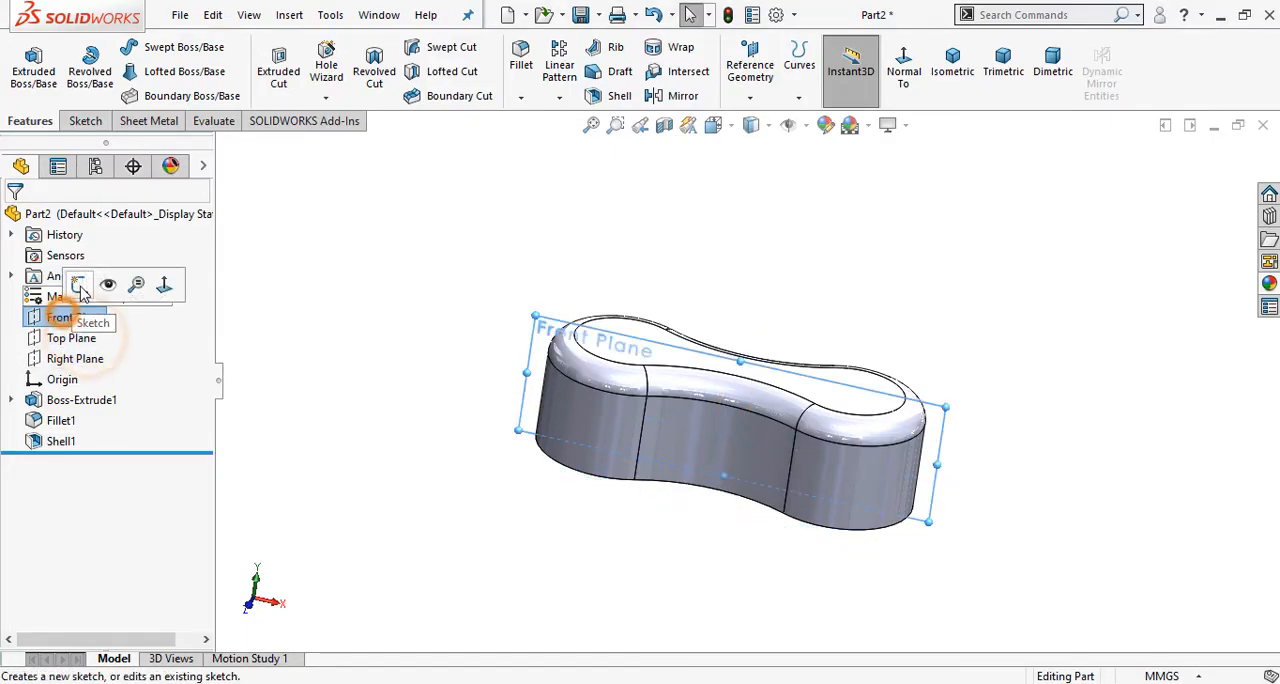
{"action": "left_click", "coordinate": [47, 282]}
{"action": "left_click", "coordinate": [940, 90]}
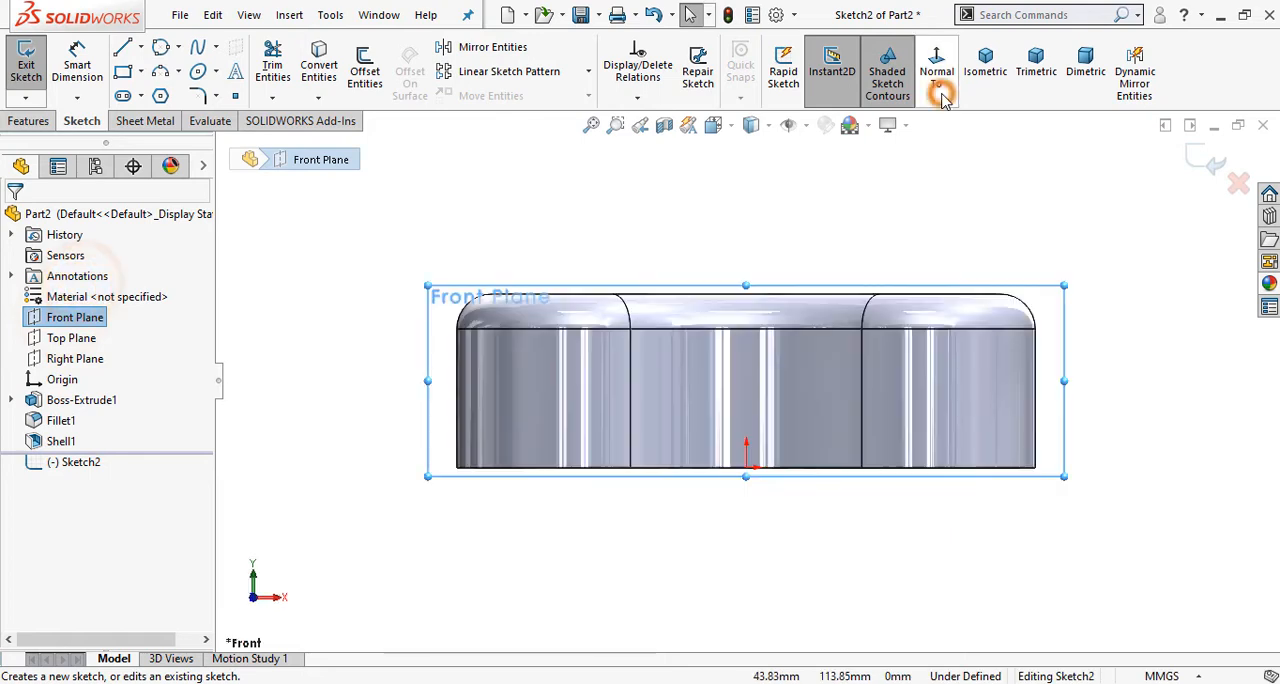
{"action": "left_click", "coordinate": [651, 160]}
{"action": "left_click", "coordinate": [163, 49]}
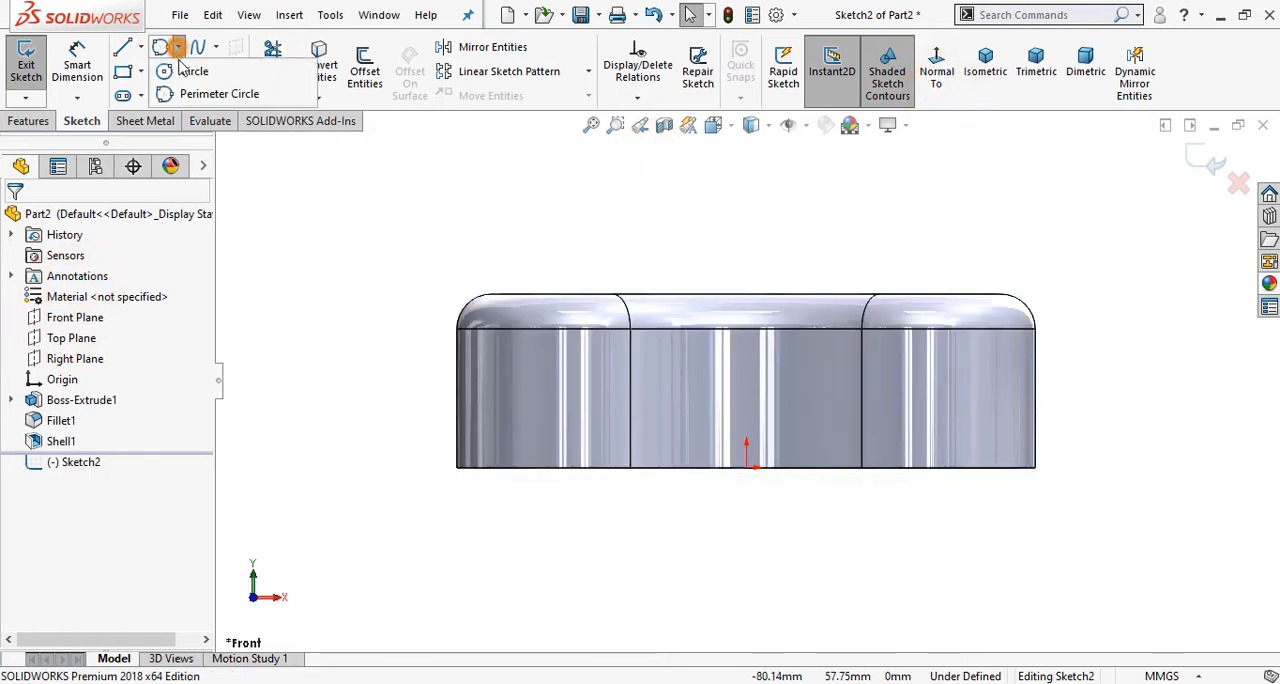
{"action": "left_click", "coordinate": [748, 380]}
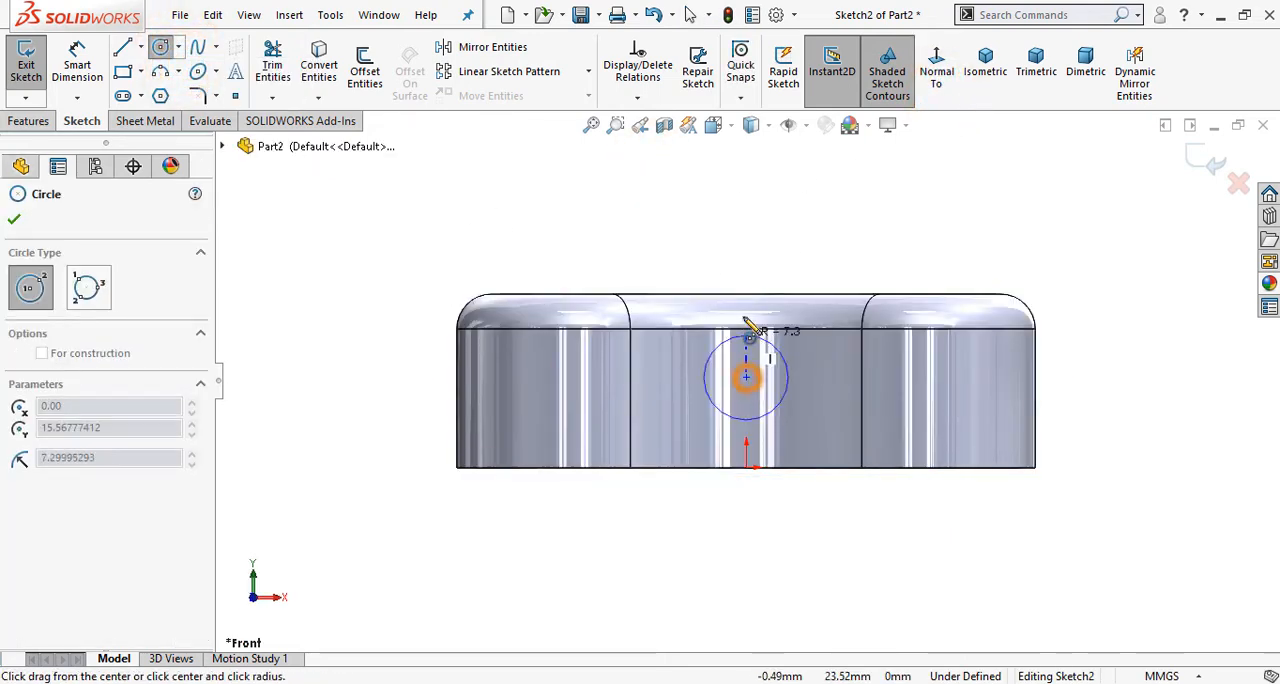
{"action": "left_click", "coordinate": [745, 296]}
{"action": "right_click", "coordinate": [596, 202]}
{"action": "left_click", "coordinate": [614, 207]}
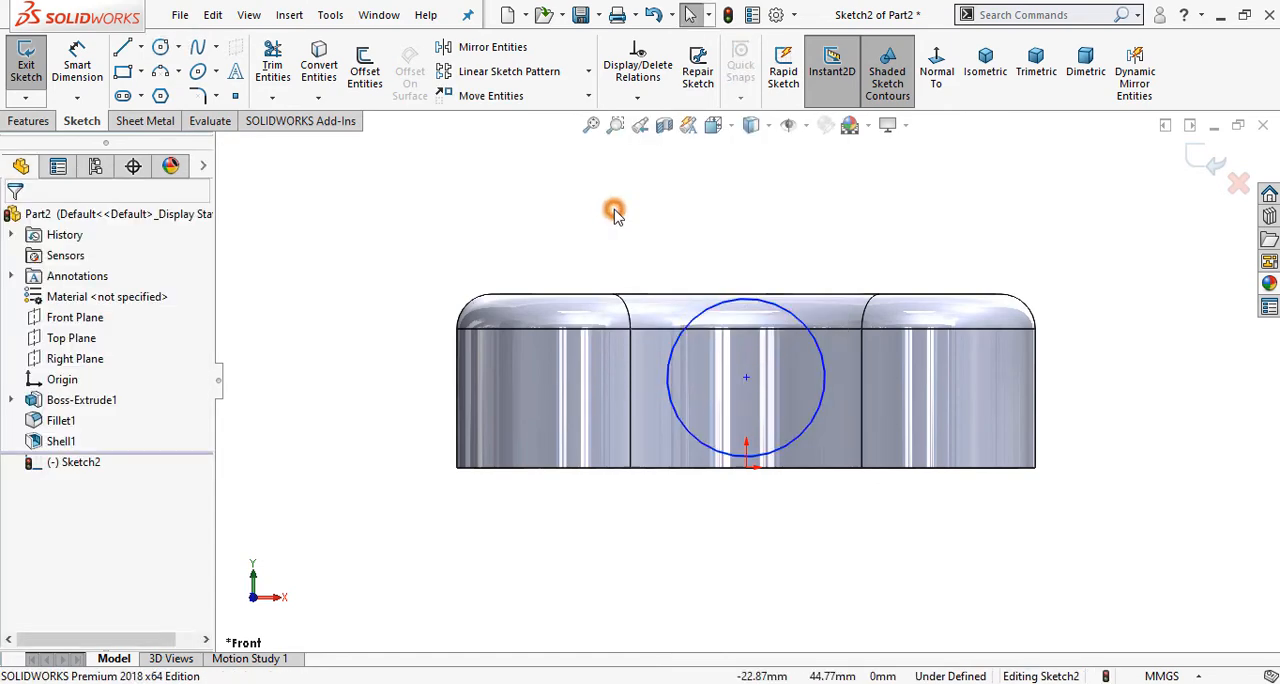
Step: Make the circle tangent to the upper edge of the body
{"action": "left_click", "coordinate": [756, 301]}
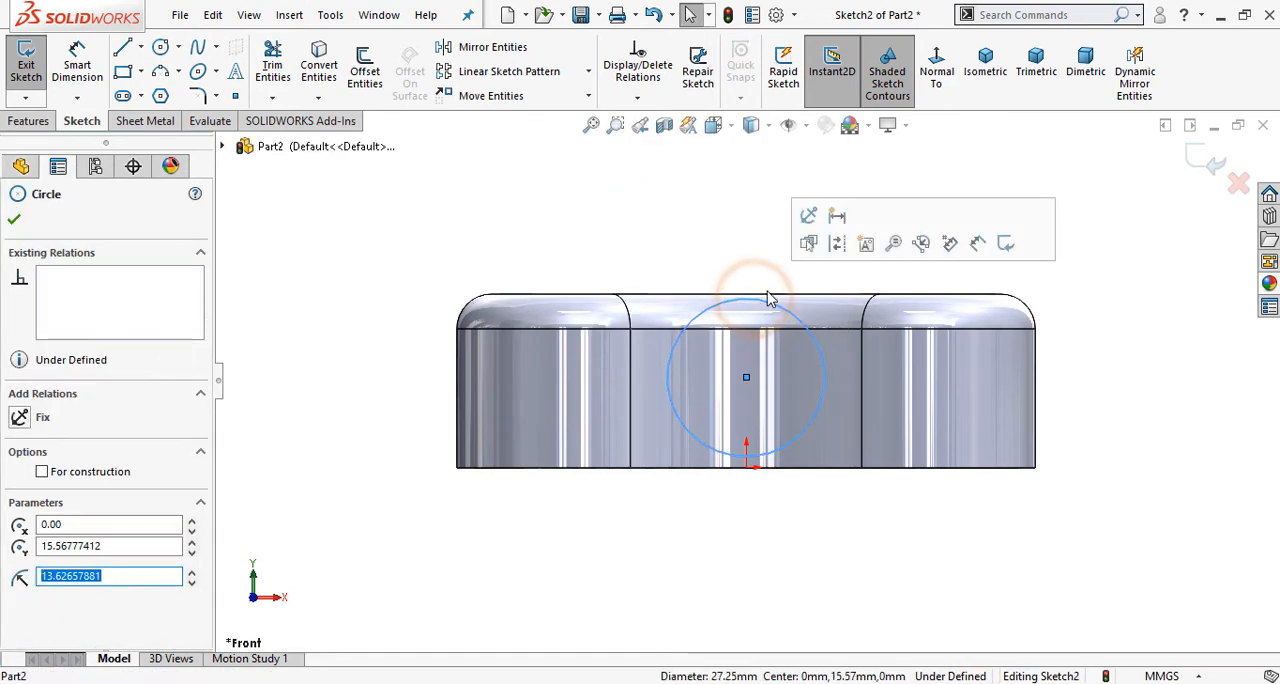
{"action": "left_click", "coordinate": [772, 294], "text": "ctrl"}
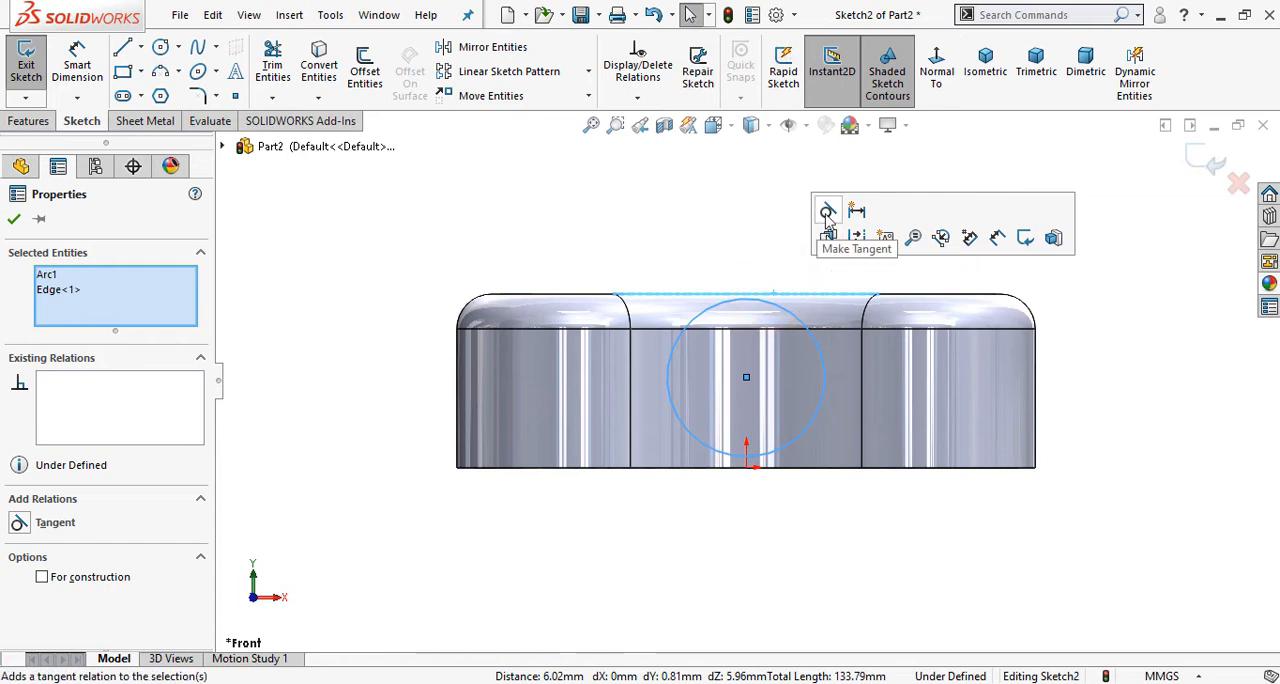
{"action": "left_click", "coordinate": [828, 213]}
{"action": "left_click", "coordinate": [660, 220]}
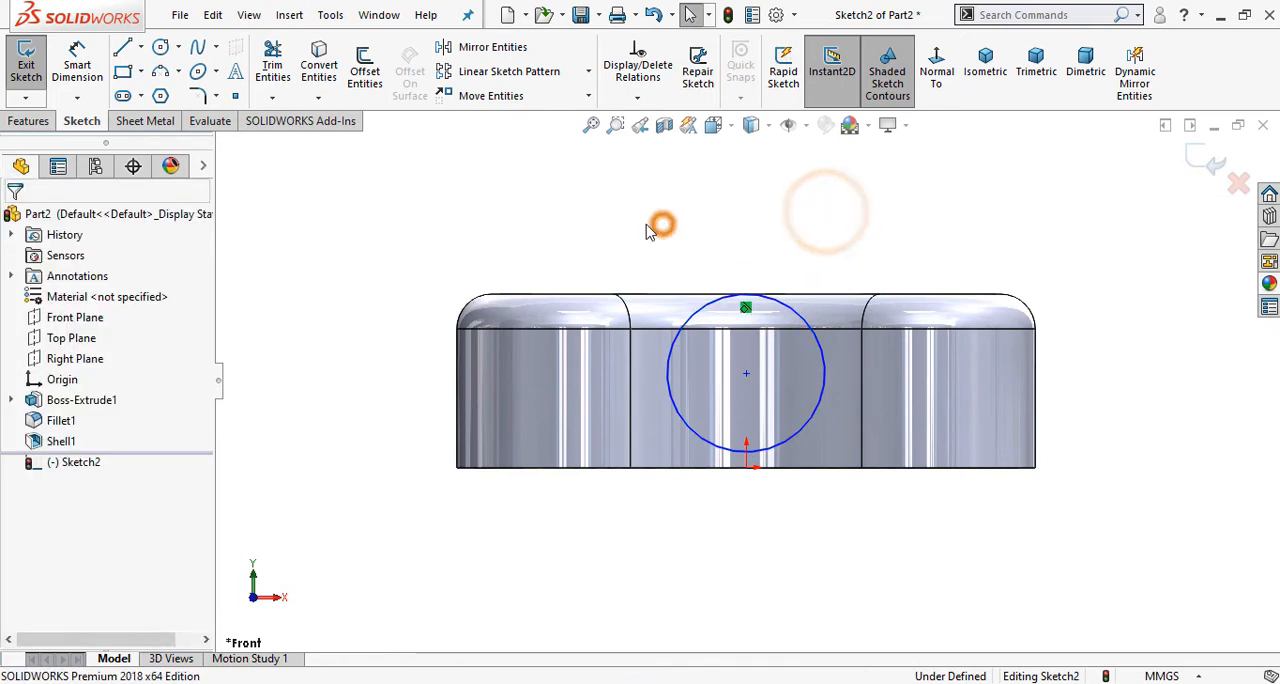
Step: Add a vertical relation between the circle's center and the sketch origin
{"action": "left_click", "coordinate": [746, 373]}
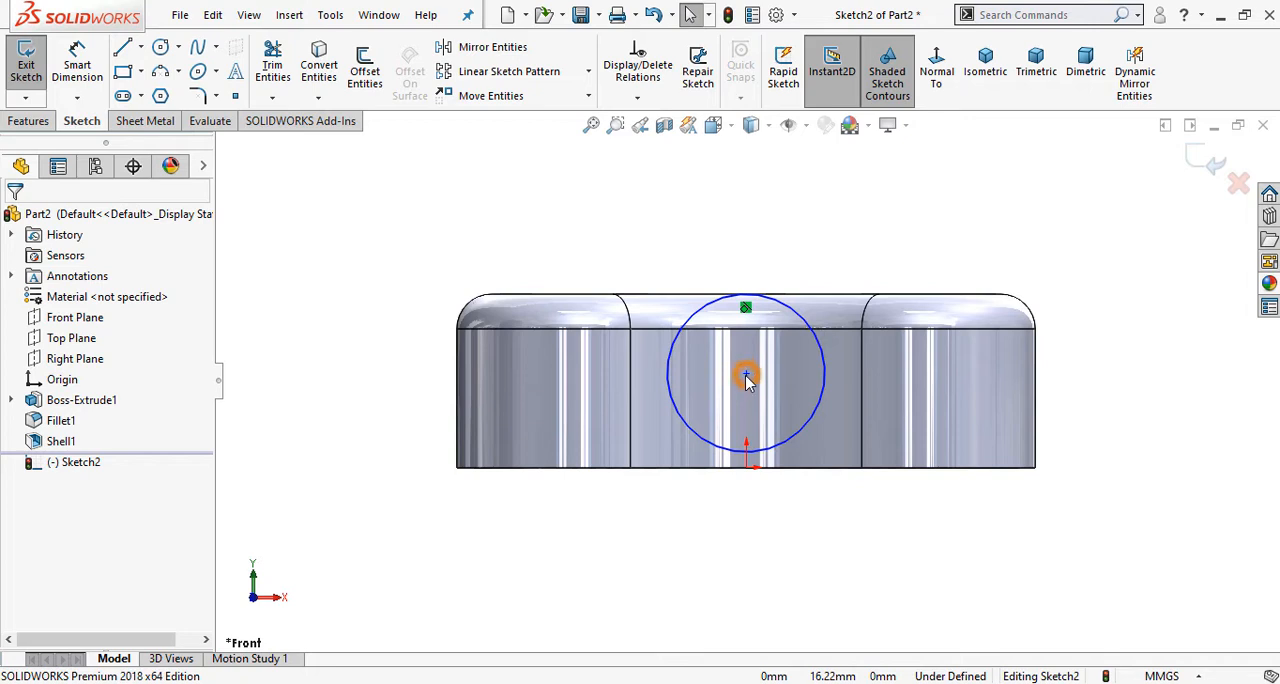
{"action": "left_click", "coordinate": [747, 465], "text": "ctrl"}
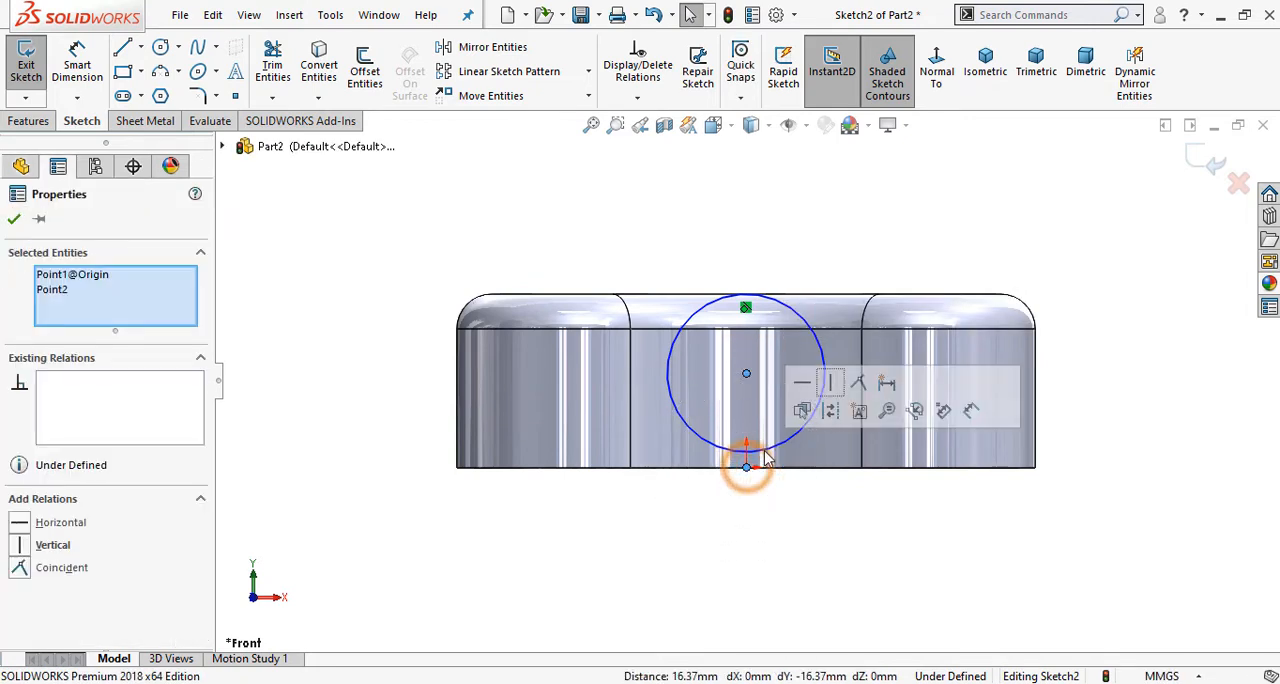
{"action": "left_click", "coordinate": [828, 384]}
{"action": "left_click", "coordinate": [708, 229]}
Step: Dimension the circle's diameter as 26 mm
{"action": "left_click", "coordinate": [77, 62]}
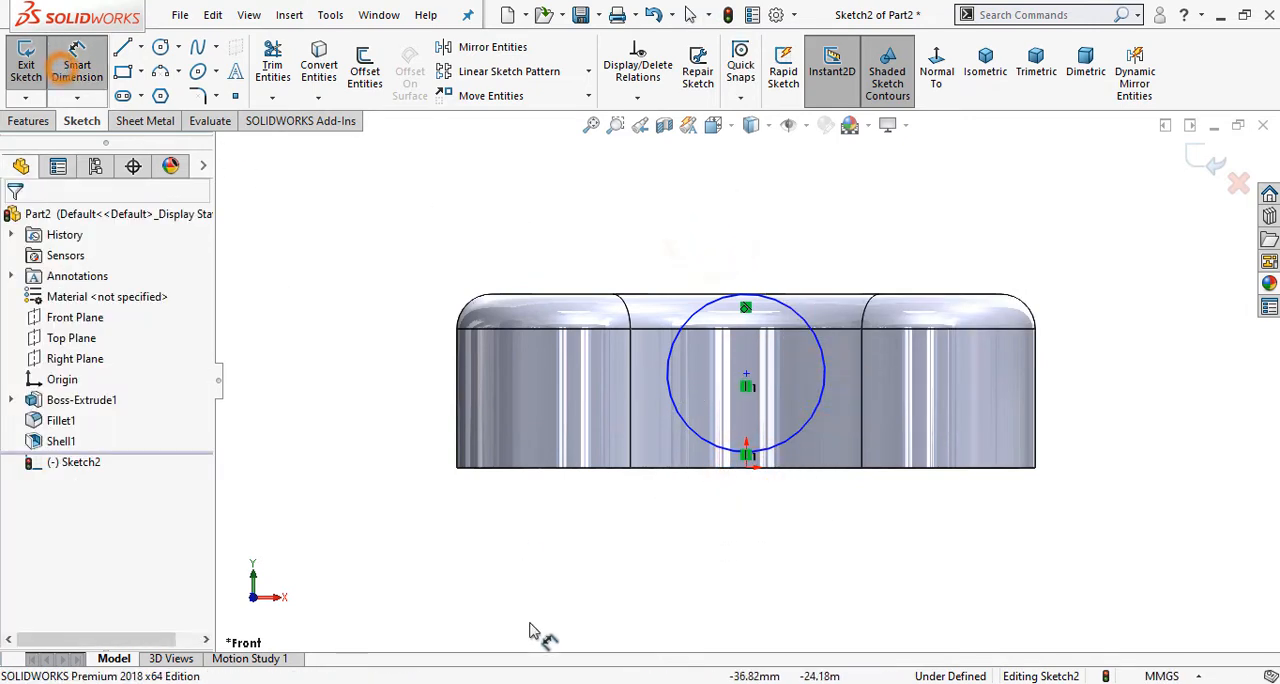
{"action": "left_click", "coordinate": [708, 314]}
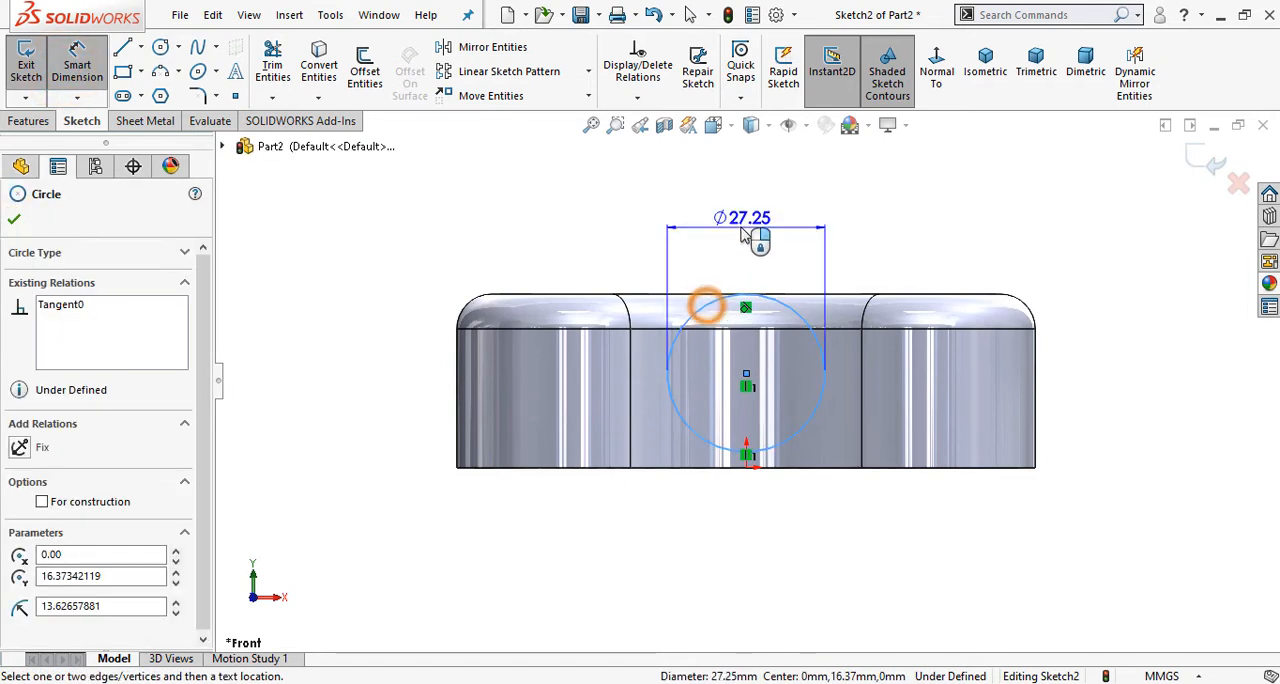
{"action": "left_click", "coordinate": [749, 222]}
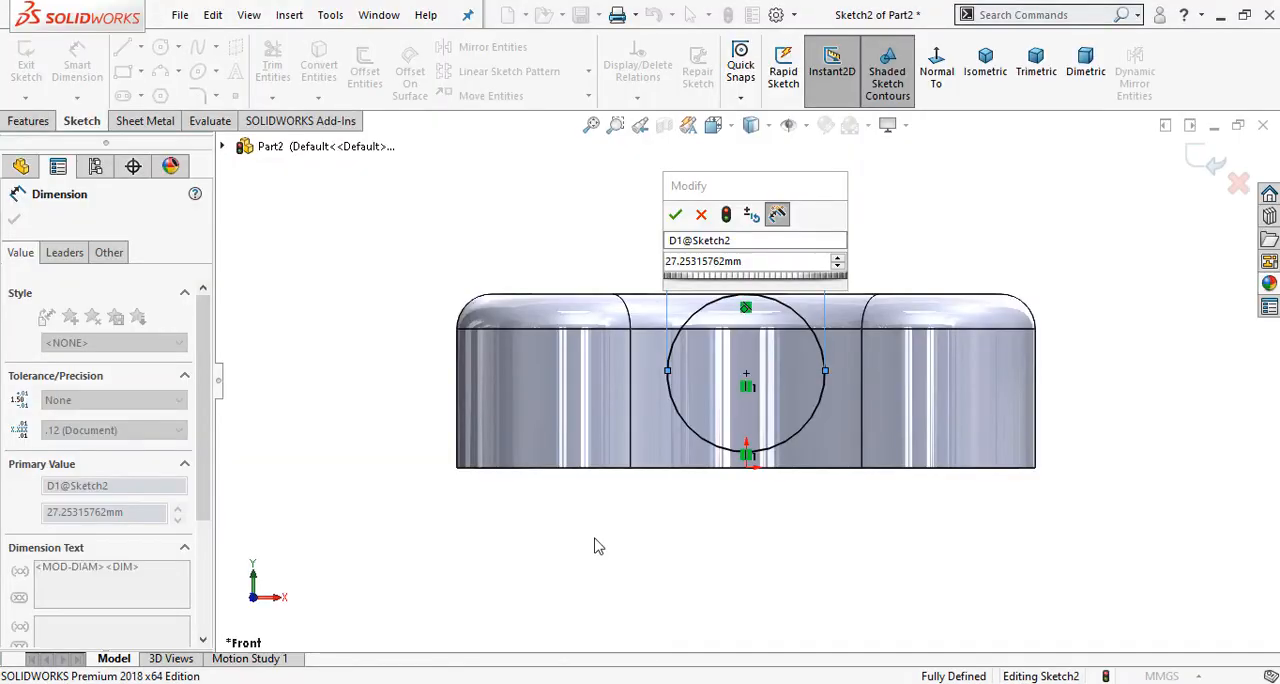
{"action": "left_click", "coordinate": [748, 266]}
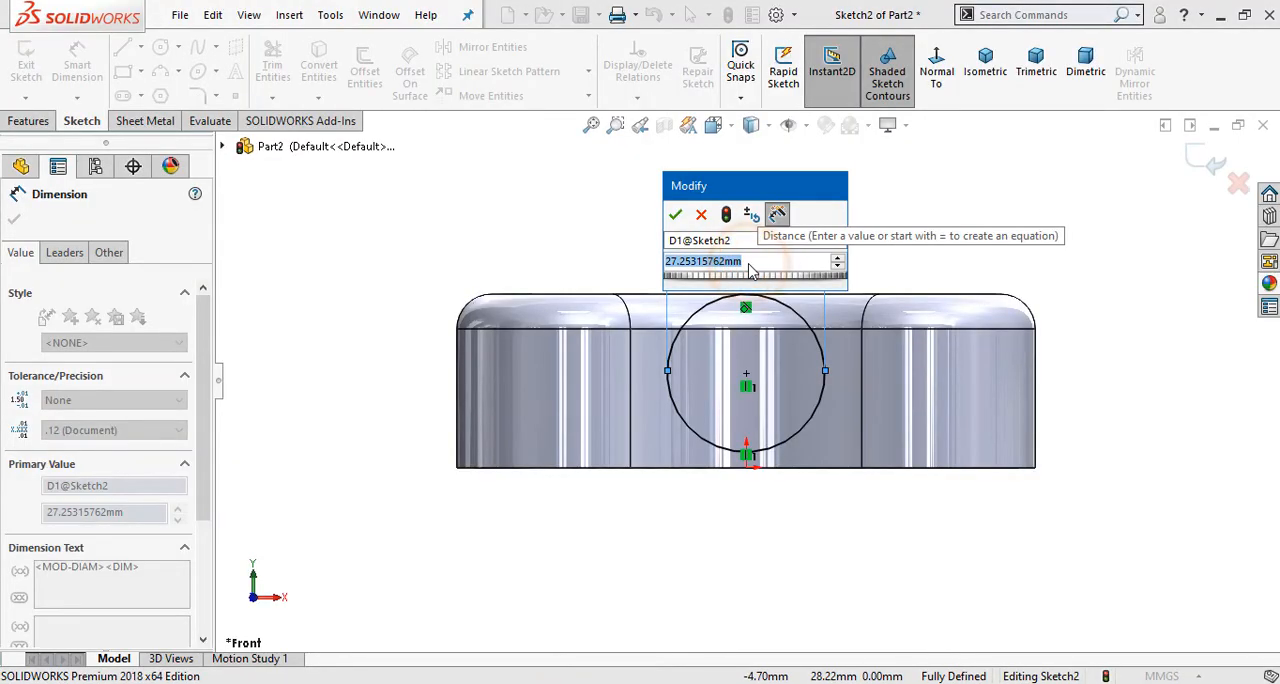
{"action": "type", "text": "26"}
{"action": "key", "text": "Return"}
{"action": "left_click", "coordinate": [560, 212]}
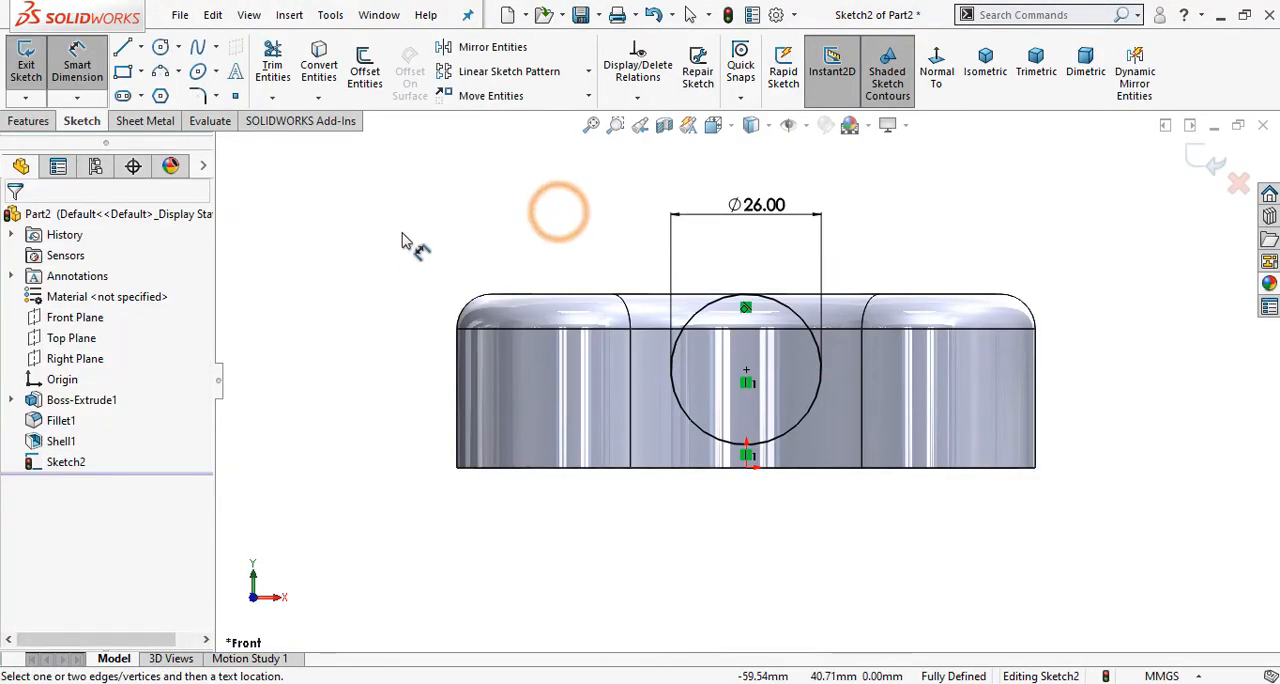
Step: Start a boss extrusion of the 26 mm circle, beginning at an offset of 20 mm from the sketch plane
{"action": "left_click", "coordinate": [28, 120]}
{"action": "left_click", "coordinate": [30, 72]}
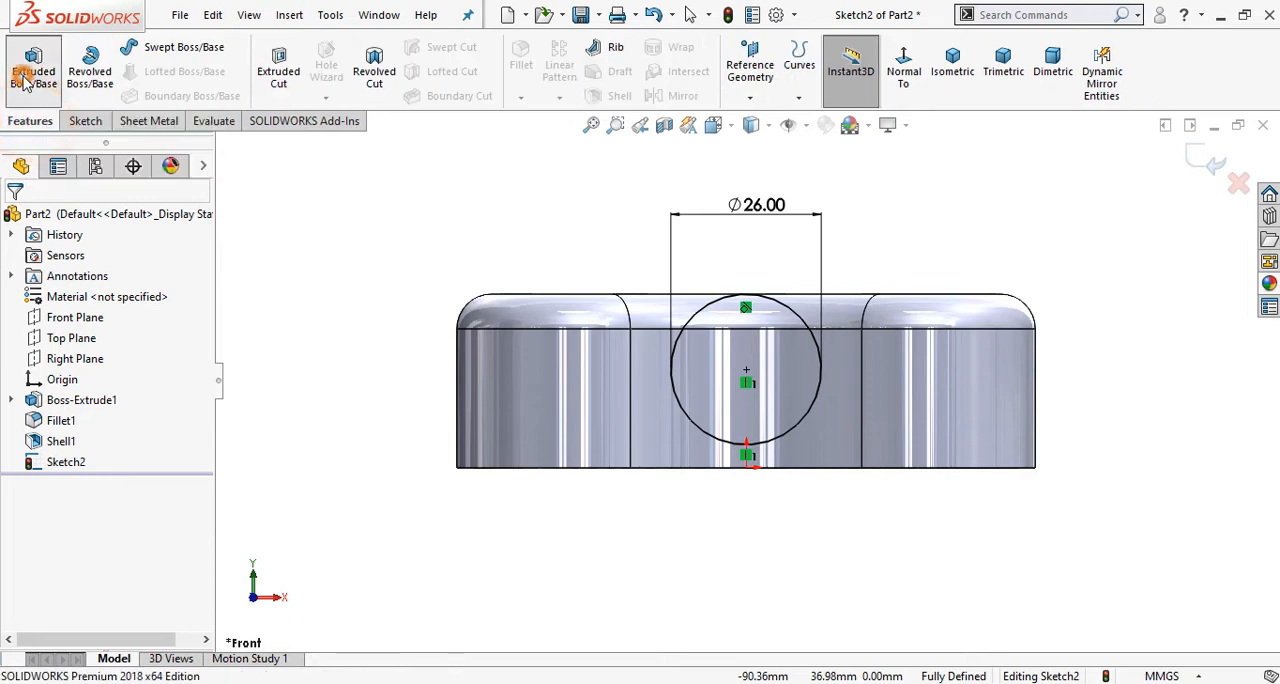
{"action": "middle_click_drag", "start_coordinate": [549, 214], "coordinate": [511, 303]}
{"action": "left_click", "coordinate": [150, 280]}
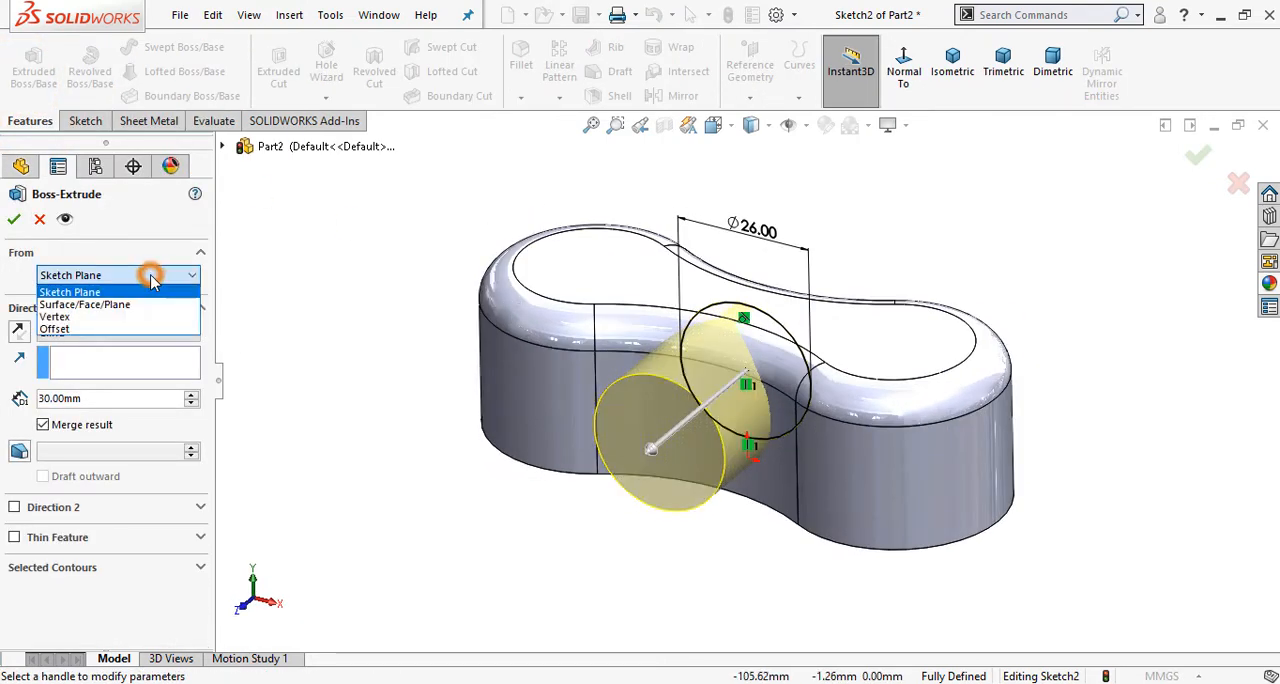
{"action": "left_click", "coordinate": [118, 328]}
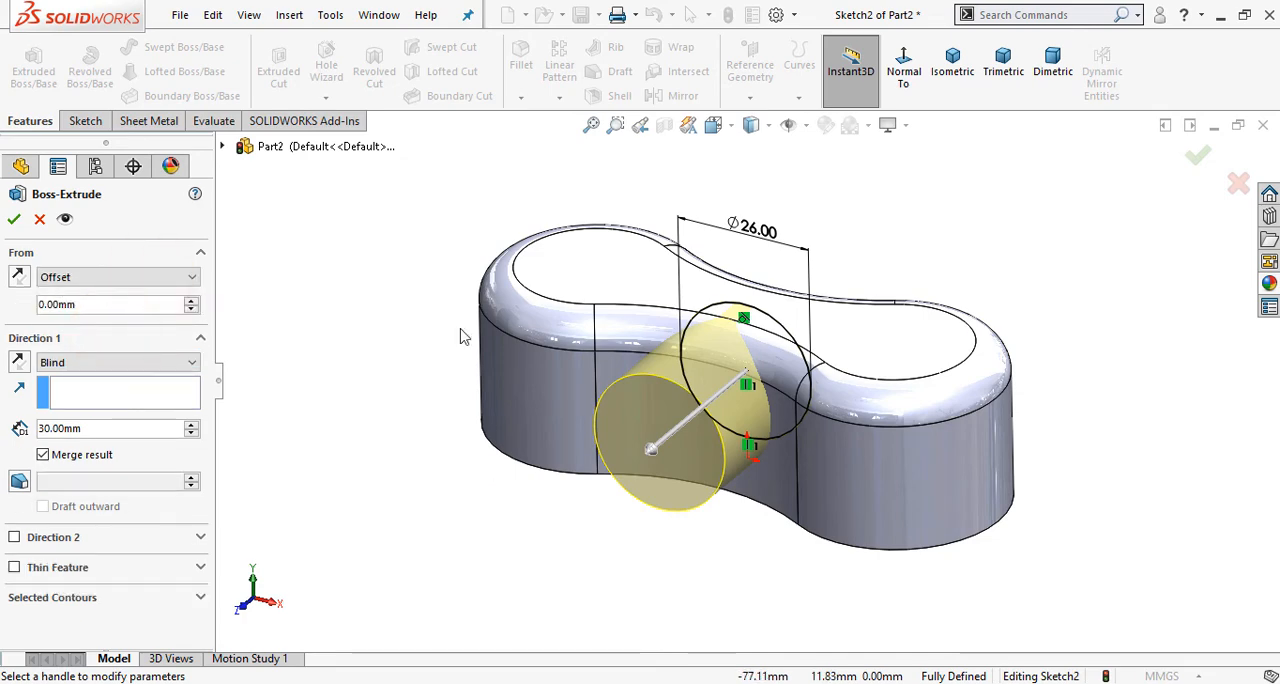
{"action": "middle_click_drag", "start_coordinate": [584, 501], "coordinate": [626, 446]}
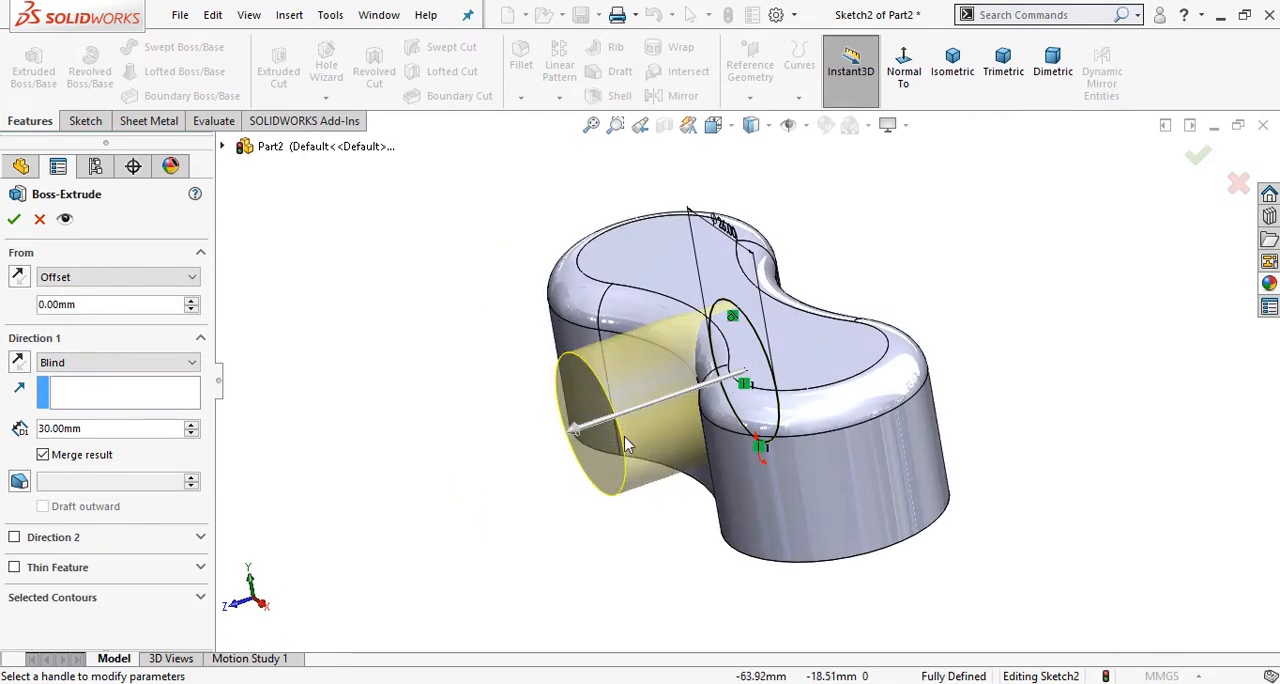
{"action": "middle_click_drag", "start_coordinate": [607, 552], "coordinate": [697, 517]}
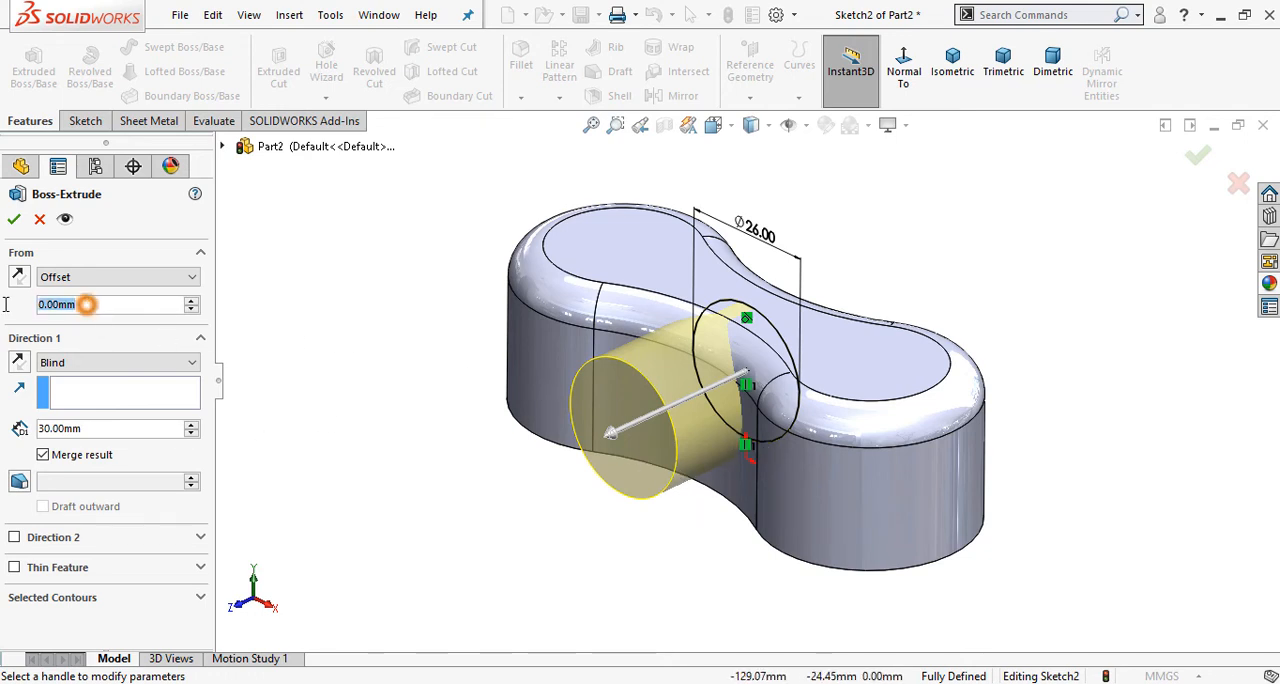
{"action": "type", "text": "20"}
{"action": "key", "text": "Return"}
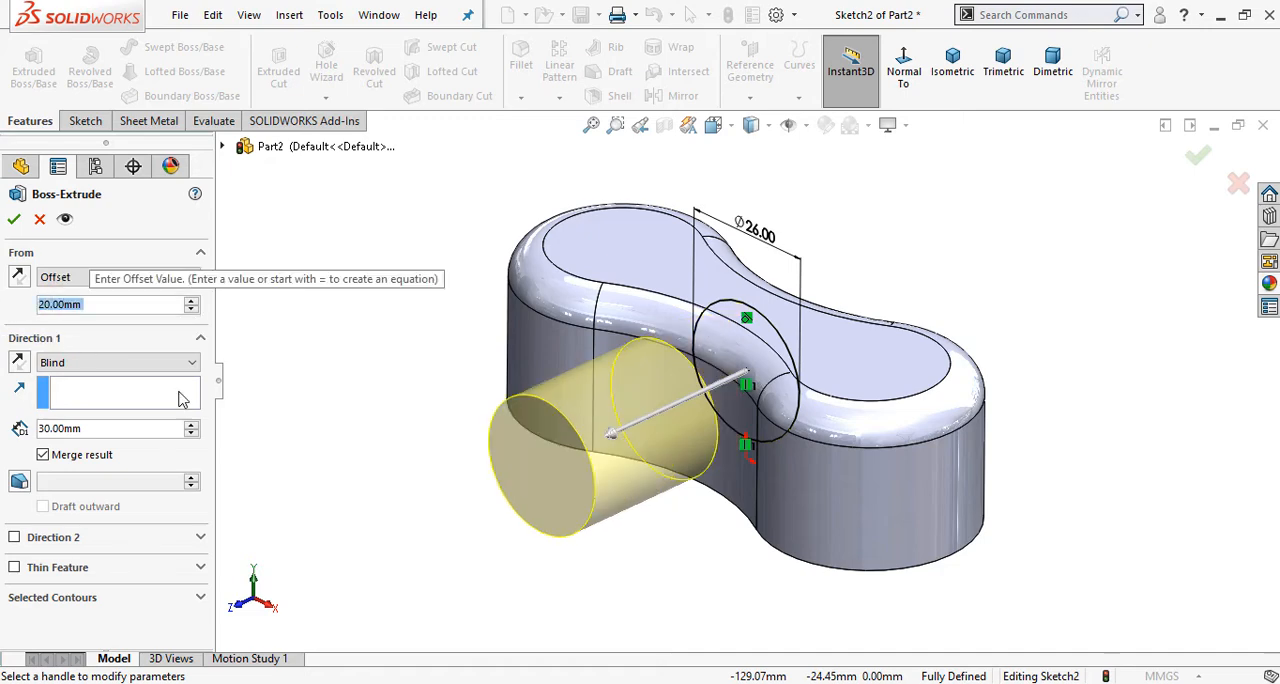
Step: Try the reversed start offset direction and check it against the Phase 1 drawing
{"action": "left_click", "coordinate": [19, 277]}
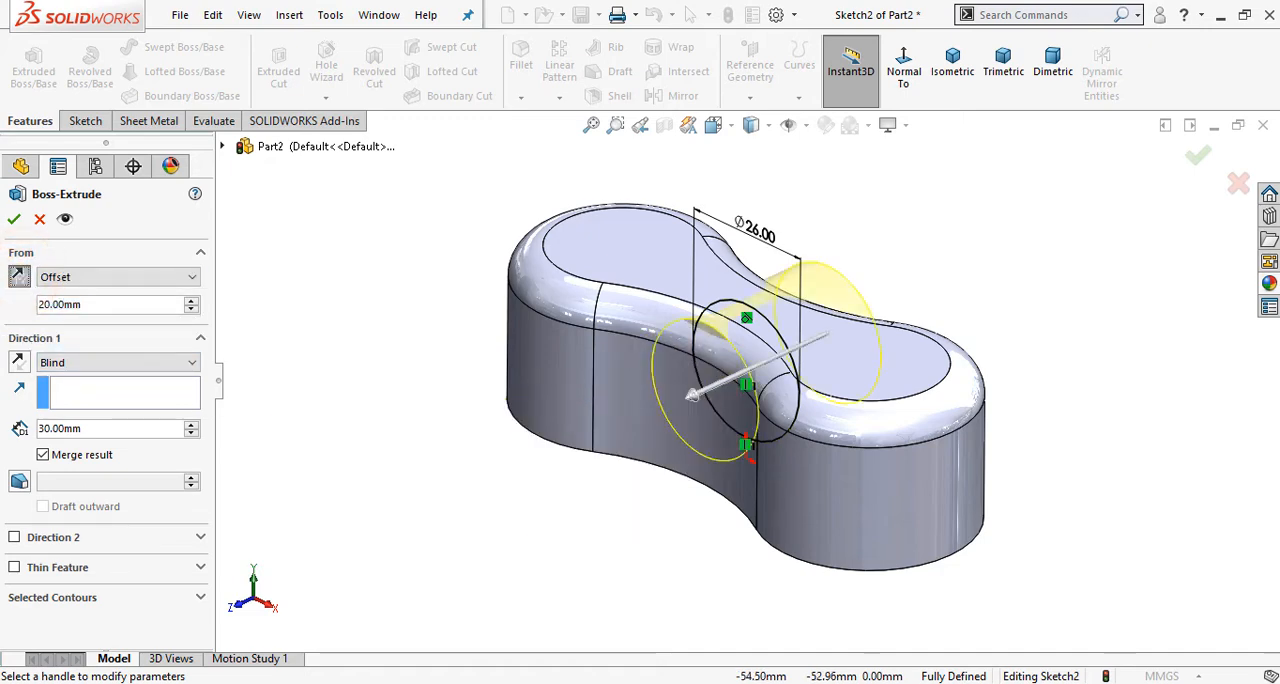
{"action": "left_click", "coordinate": [535, 683]}
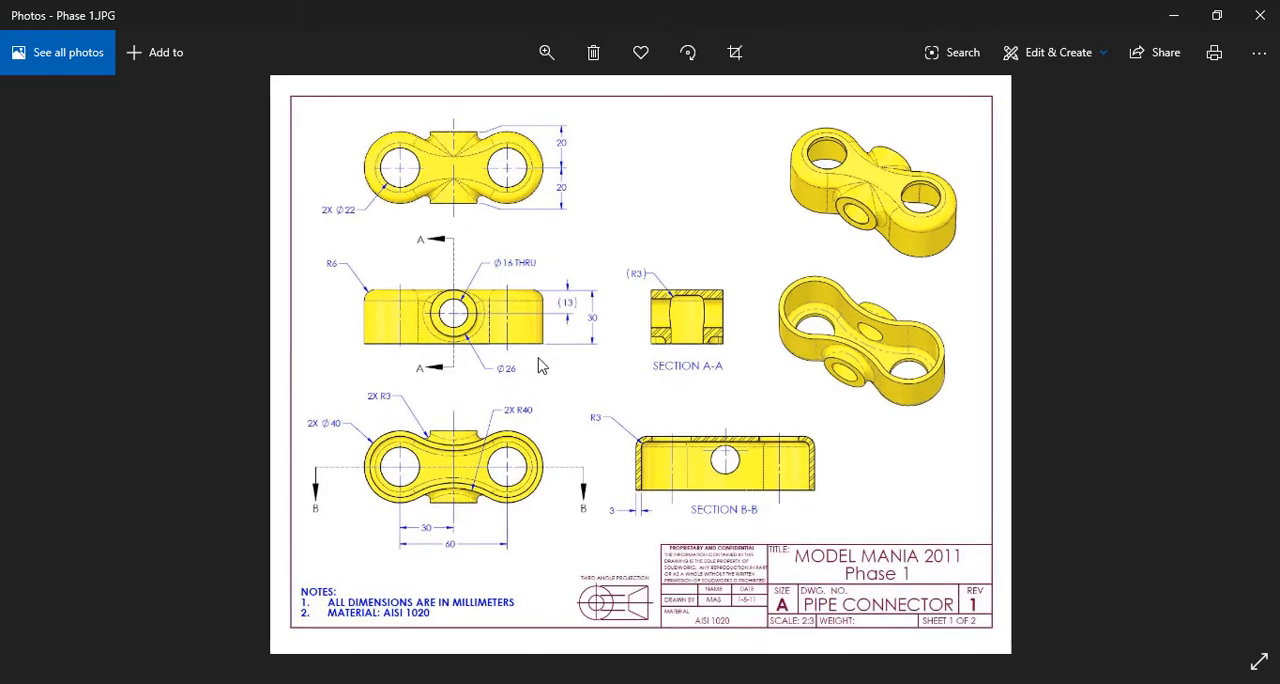
{"action": "left_click", "coordinate": [484, 683]}
{"action": "middle_click_drag", "start_coordinate": [584, 475], "coordinate": [663, 563]}
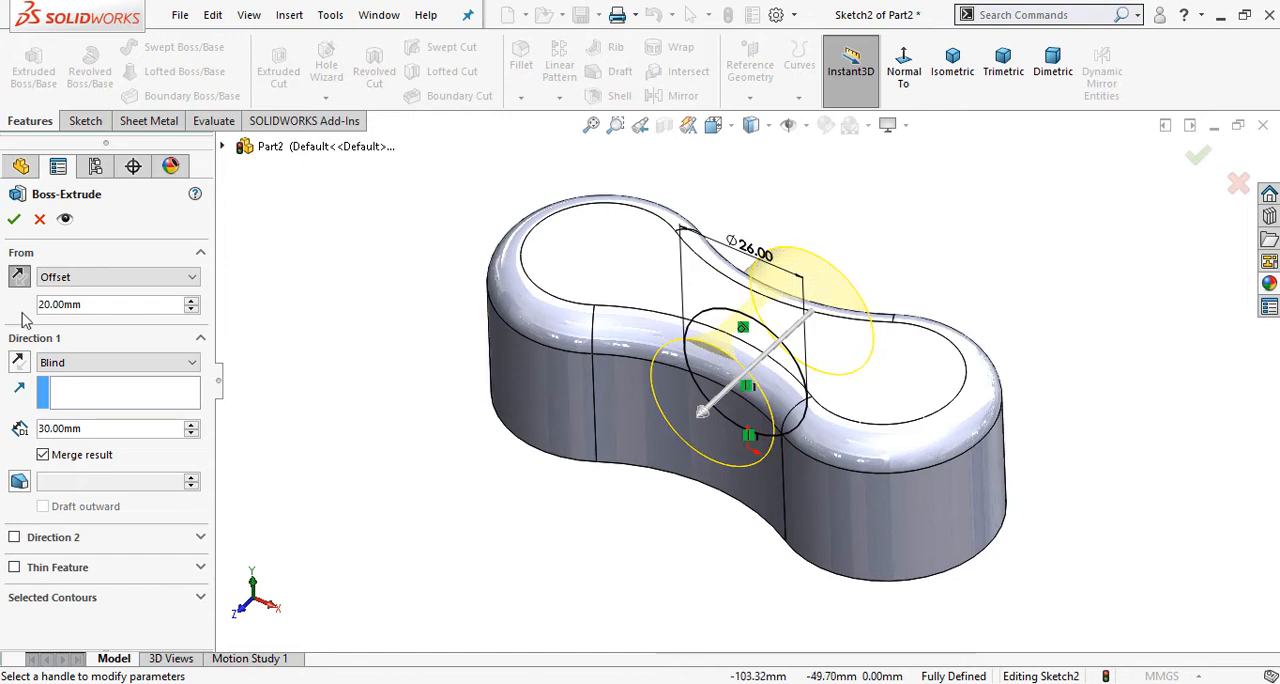
{"action": "left_click", "coordinate": [19, 278]}
Step: Reverse the extrusion direction toward the body and set its end condition to Up To Next
{"action": "left_click", "coordinate": [19, 362]}
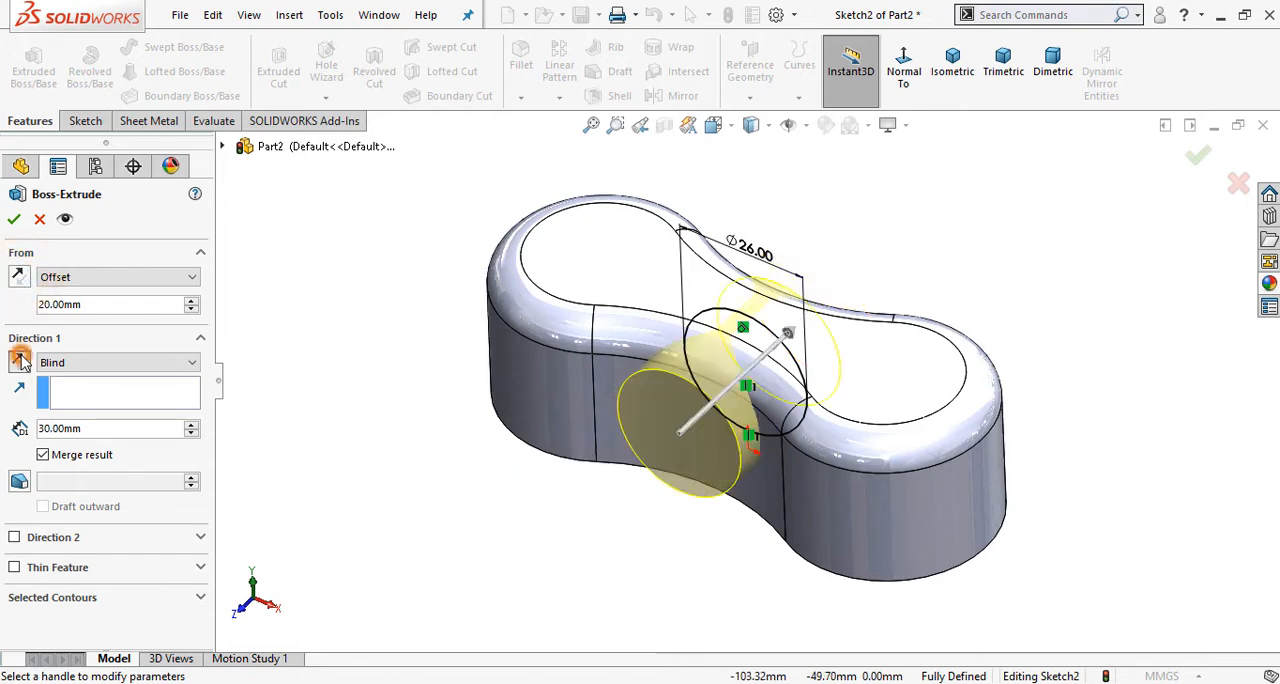
{"action": "scroll", "coordinate": [806, 389], "scroll_direction": "up", "scroll_amount": 3}
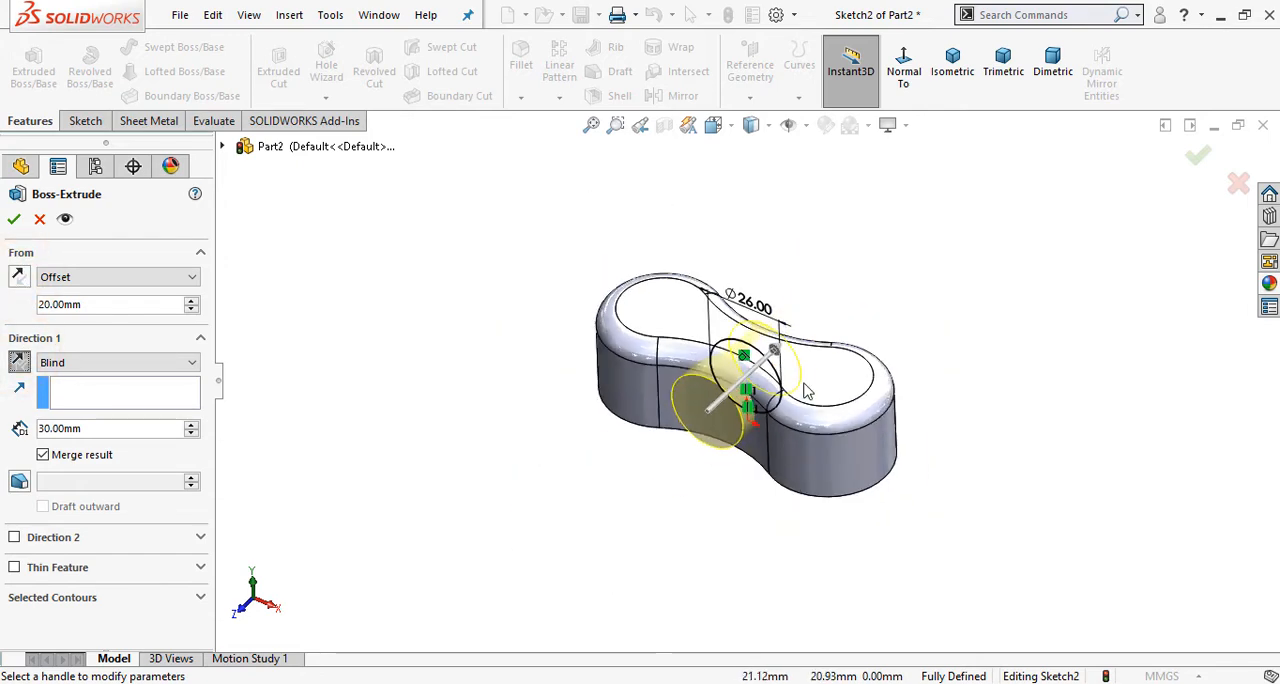
{"action": "scroll", "coordinate": [806, 389], "scroll_direction": "down", "scroll_amount": 3}
{"action": "mouse_move", "coordinate": [806, 389]}
{"action": "middle_mouse_down"}
{"action": "mouse_move", "coordinate": [714, 422]}
{"action": "mouse_move", "coordinate": [771, 420]}
{"action": "mouse_move", "coordinate": [786, 400]}
{"action": "middle_mouse_up"}
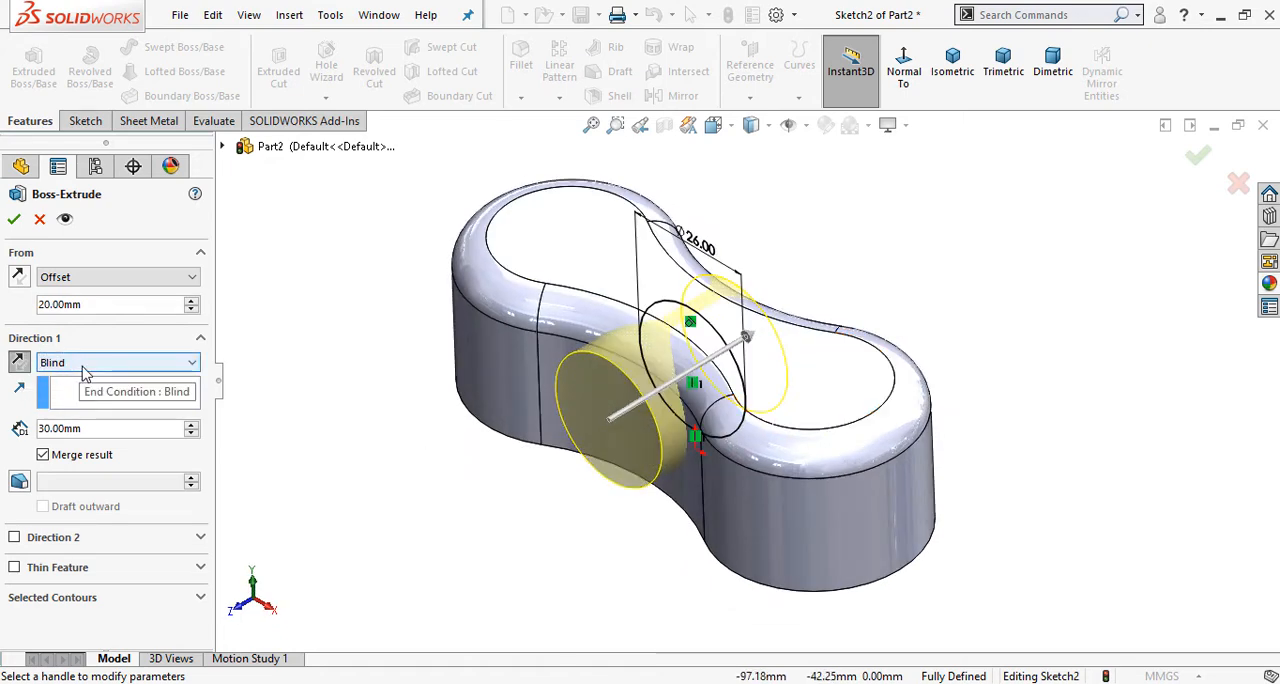
{"action": "left_click", "coordinate": [85, 365]}
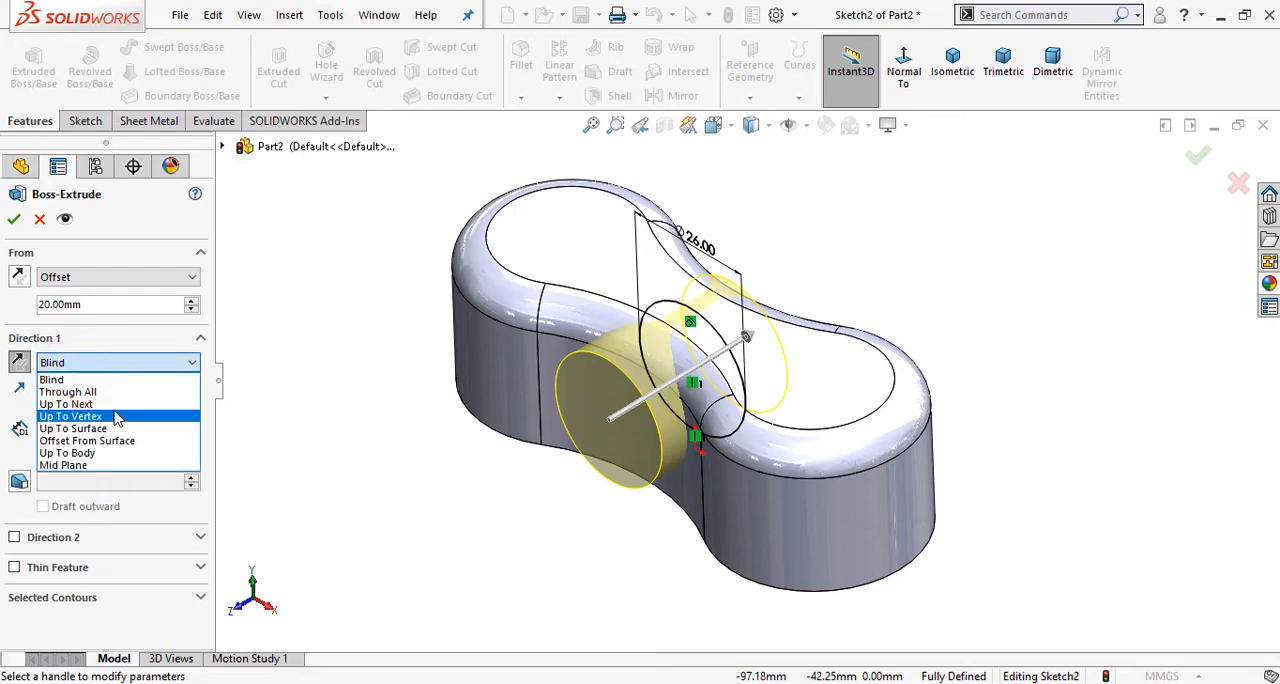
{"action": "left_click", "coordinate": [112, 404]}
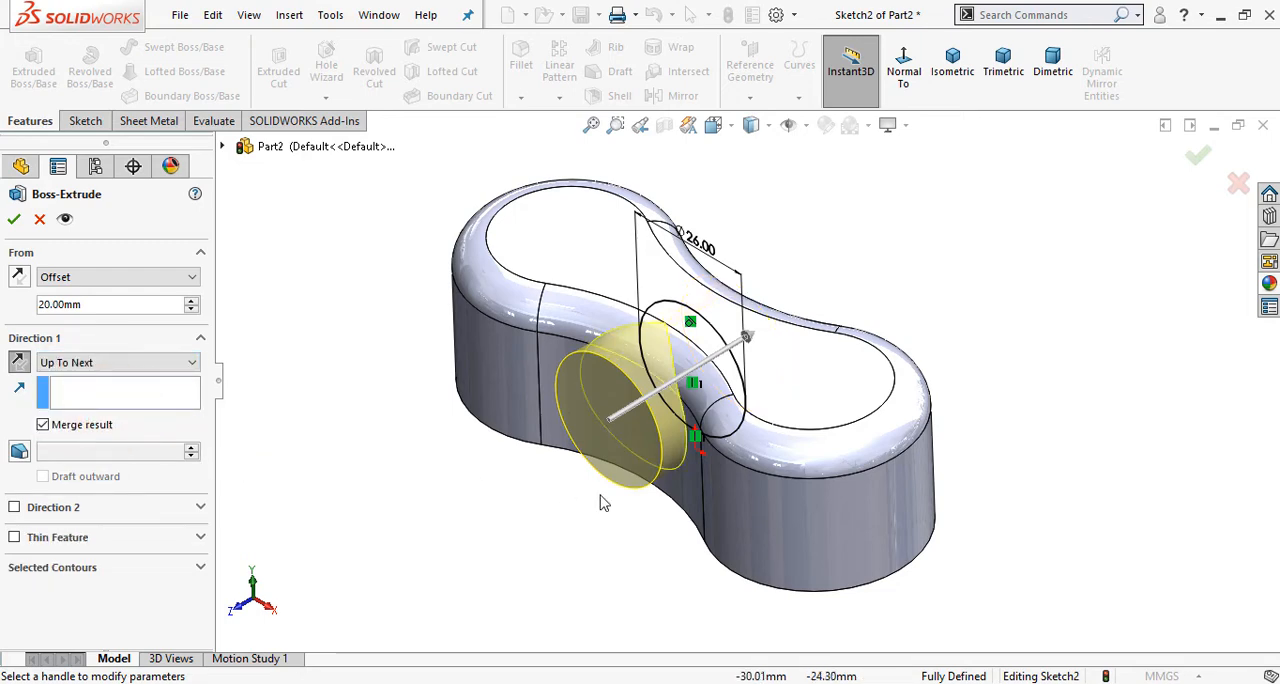
{"action": "middle_click_drag", "start_coordinate": [600, 503], "coordinate": [629, 340]}
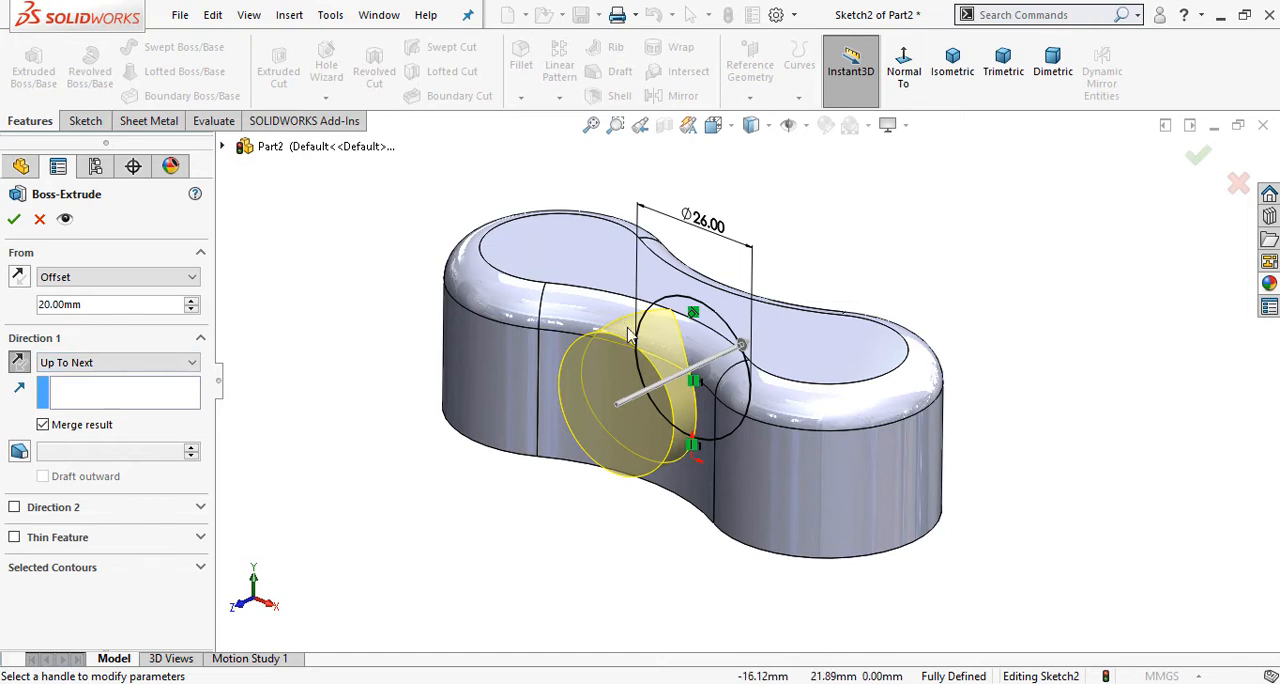
{"action": "middle_click_drag", "start_coordinate": [770, 452], "coordinate": [800, 393]}
{"action": "middle_click_drag", "start_coordinate": [795, 451], "coordinate": [1000, 362]}
Step: Try the Blind end condition in both directions and the Through All end condition for the boss
{"action": "left_click", "coordinate": [117, 362]}
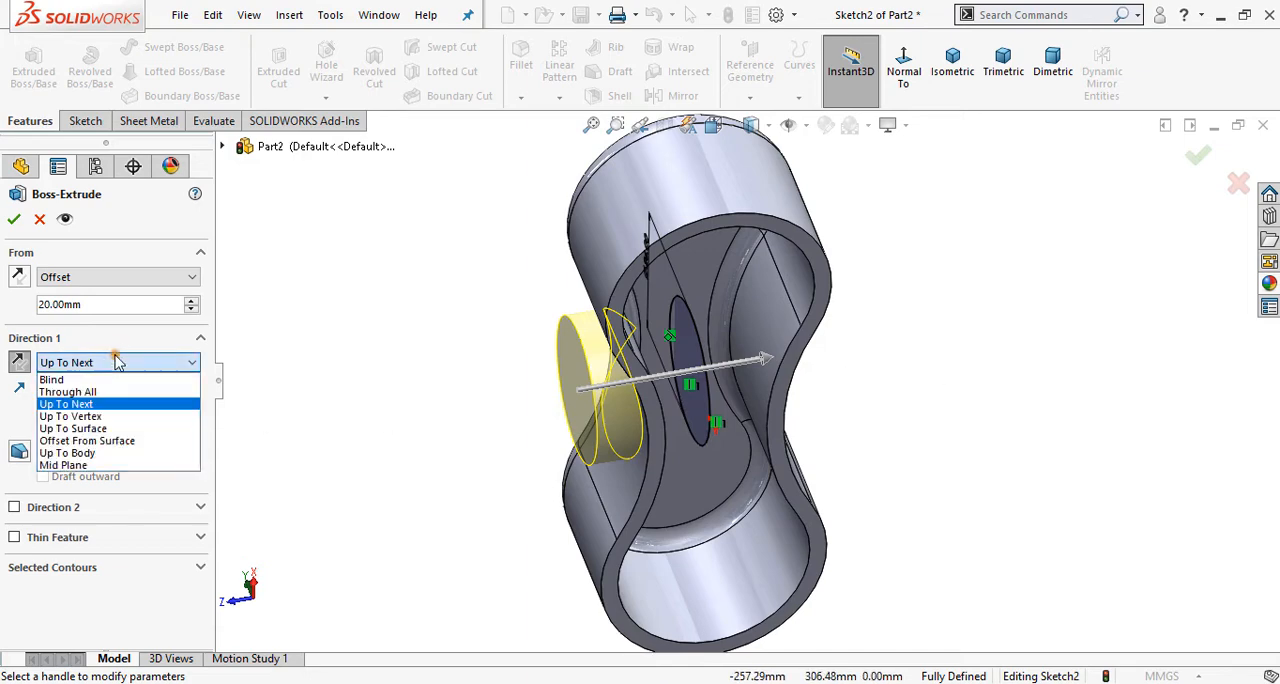
{"action": "left_click", "coordinate": [118, 375]}
{"action": "middle_click_drag", "start_coordinate": [540, 387], "coordinate": [537, 403]}
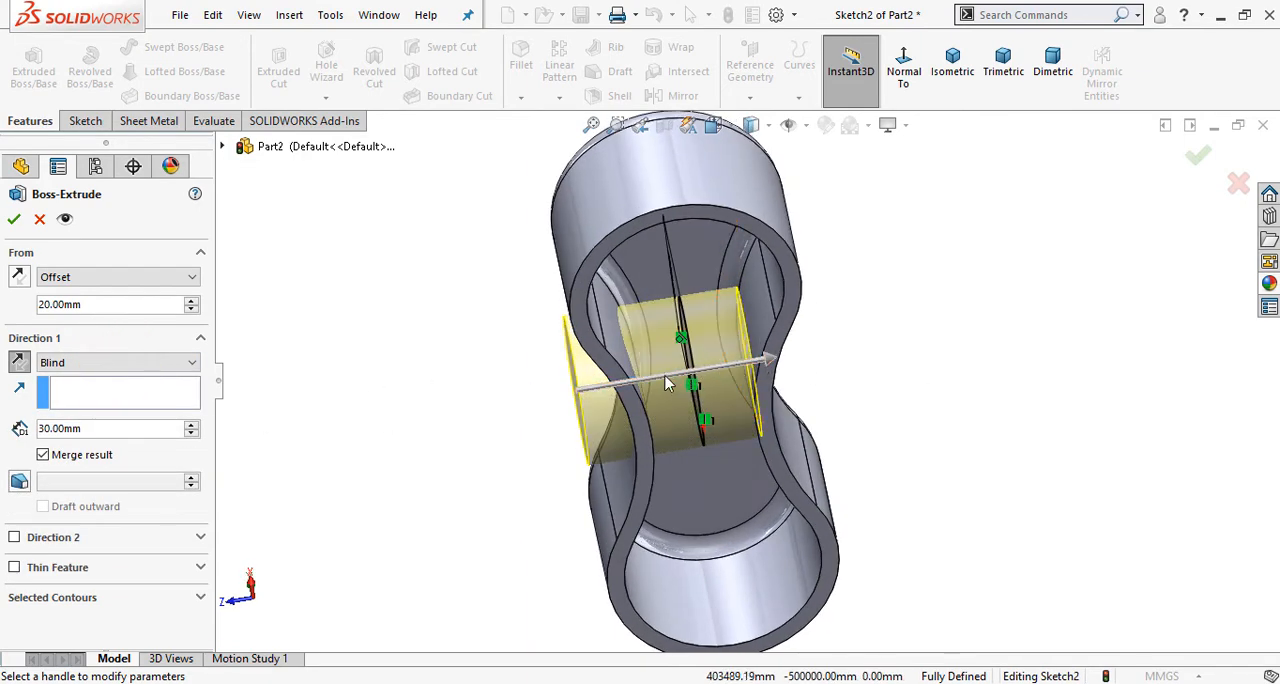
{"action": "left_click", "coordinate": [18, 364]}
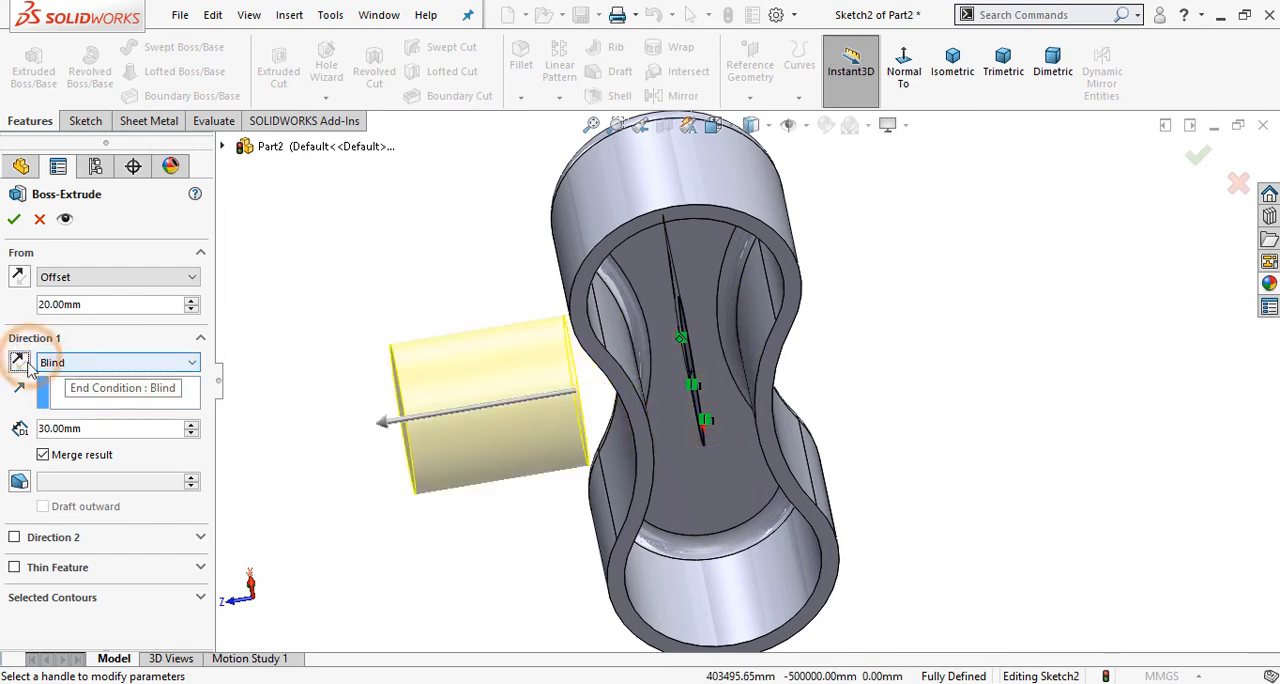
{"action": "left_click", "coordinate": [18, 362]}
{"action": "left_click", "coordinate": [75, 362]}
{"action": "left_click", "coordinate": [100, 393]}
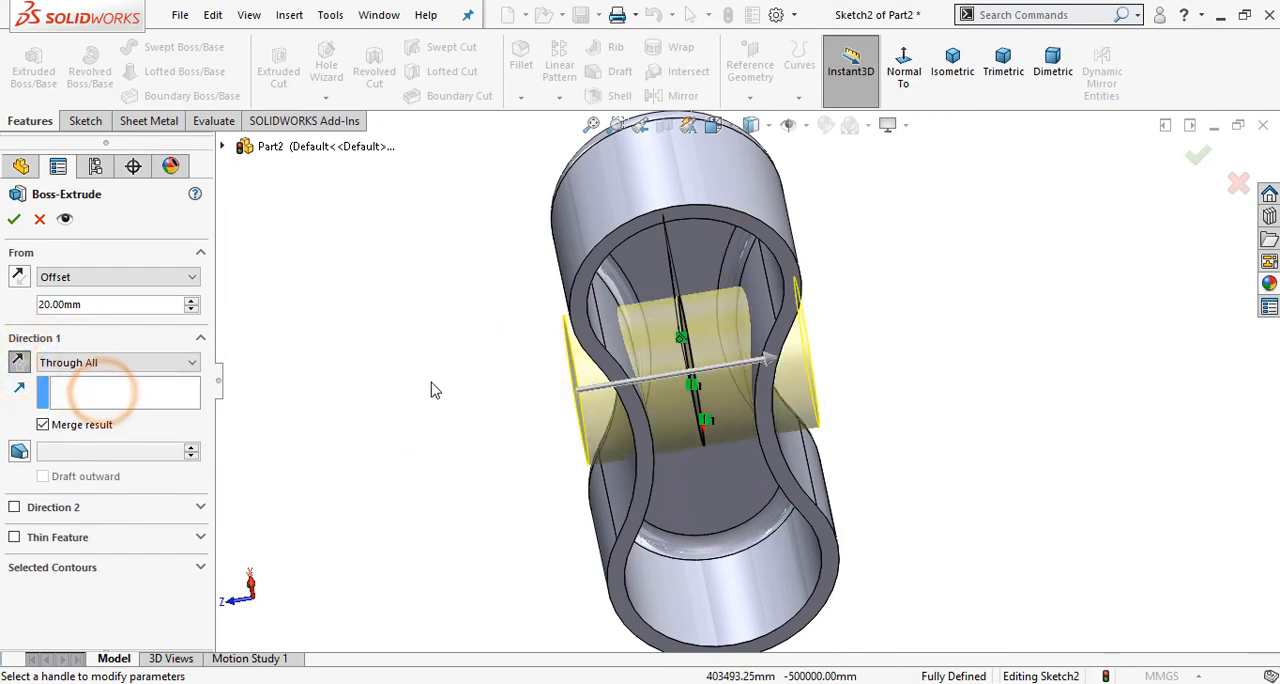
{"action": "middle_click_drag", "start_coordinate": [434, 389], "coordinate": [460, 318]}
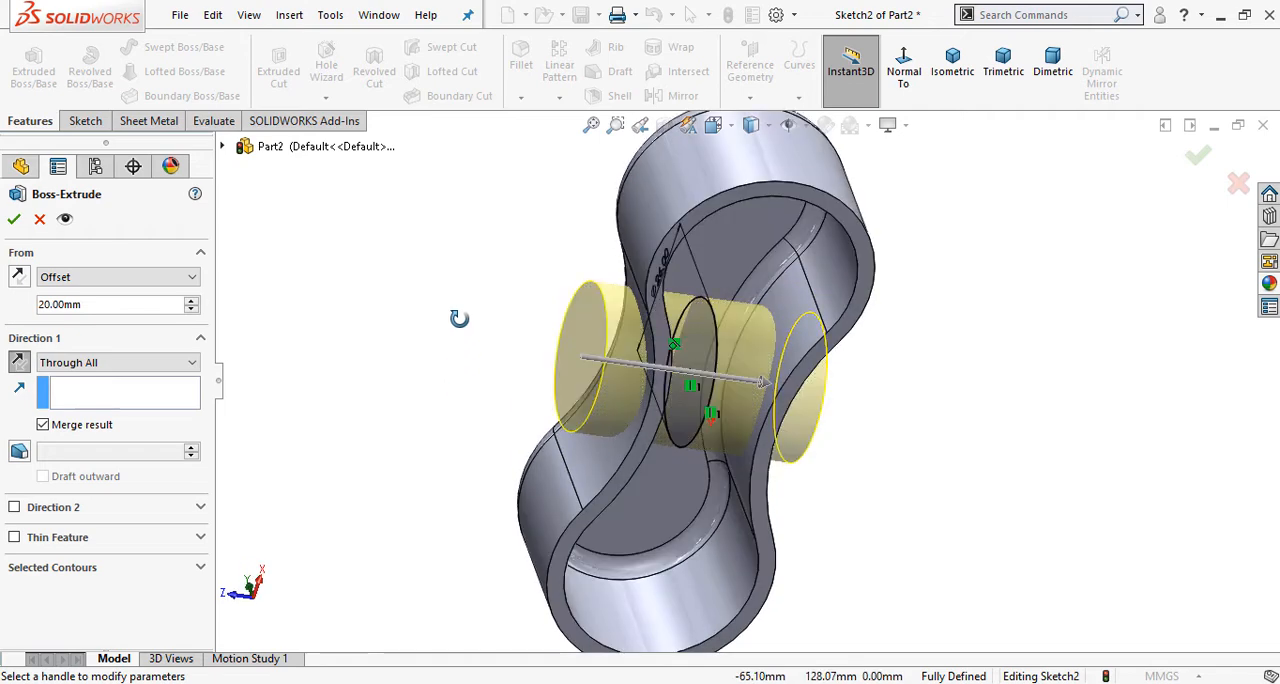
Step: Set the end condition to Up To Next and complete the boss extrusion
{"action": "left_click", "coordinate": [133, 362]}
{"action": "left_click", "coordinate": [129, 406]}
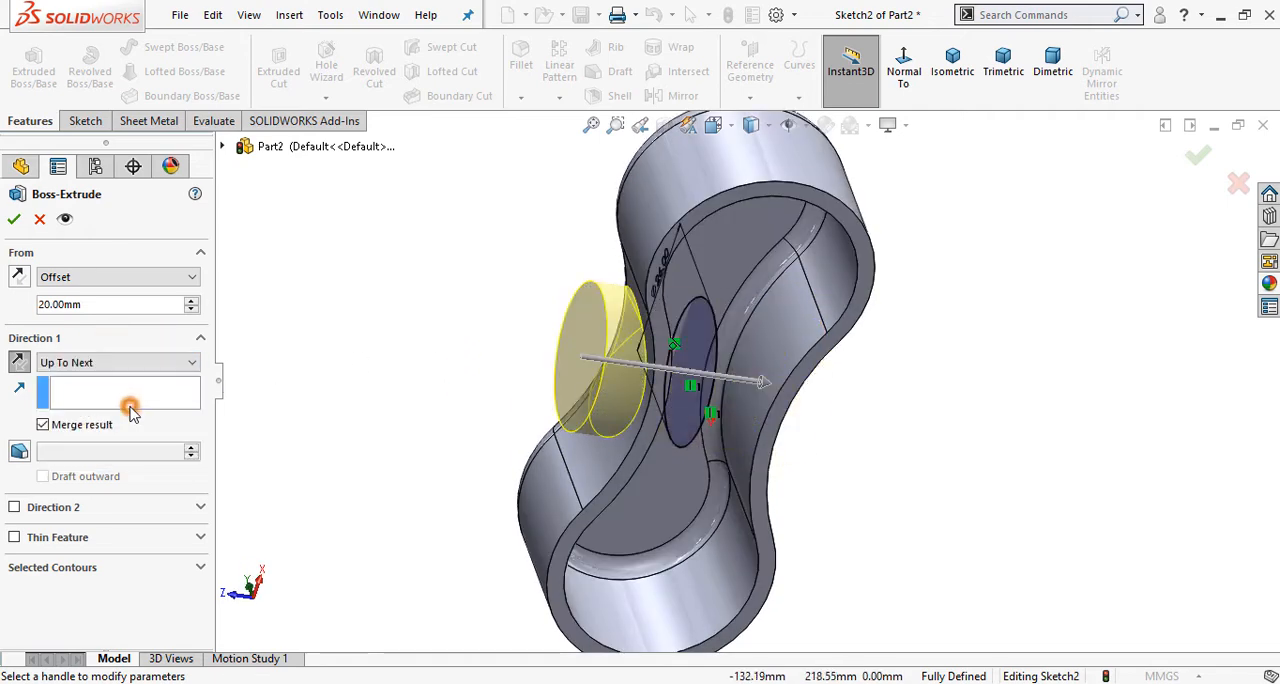
{"action": "middle_click_drag", "start_coordinate": [471, 317], "coordinate": [509, 486]}
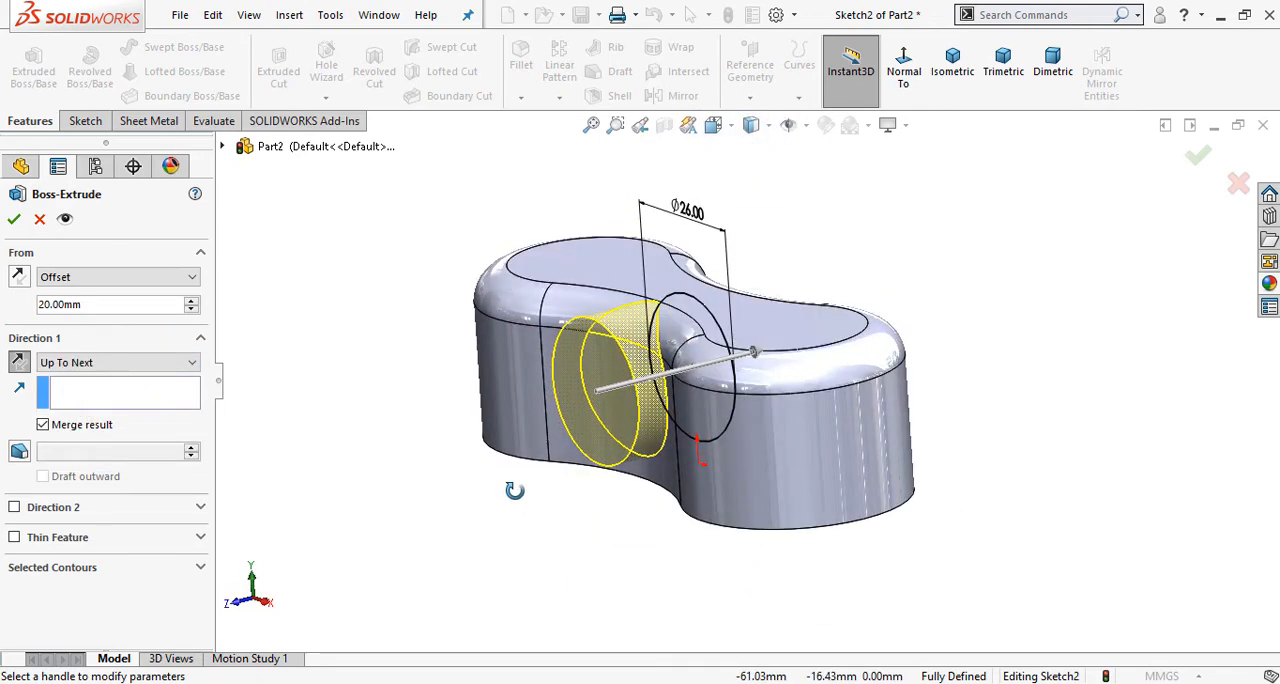
{"action": "left_click", "coordinate": [13, 220]}
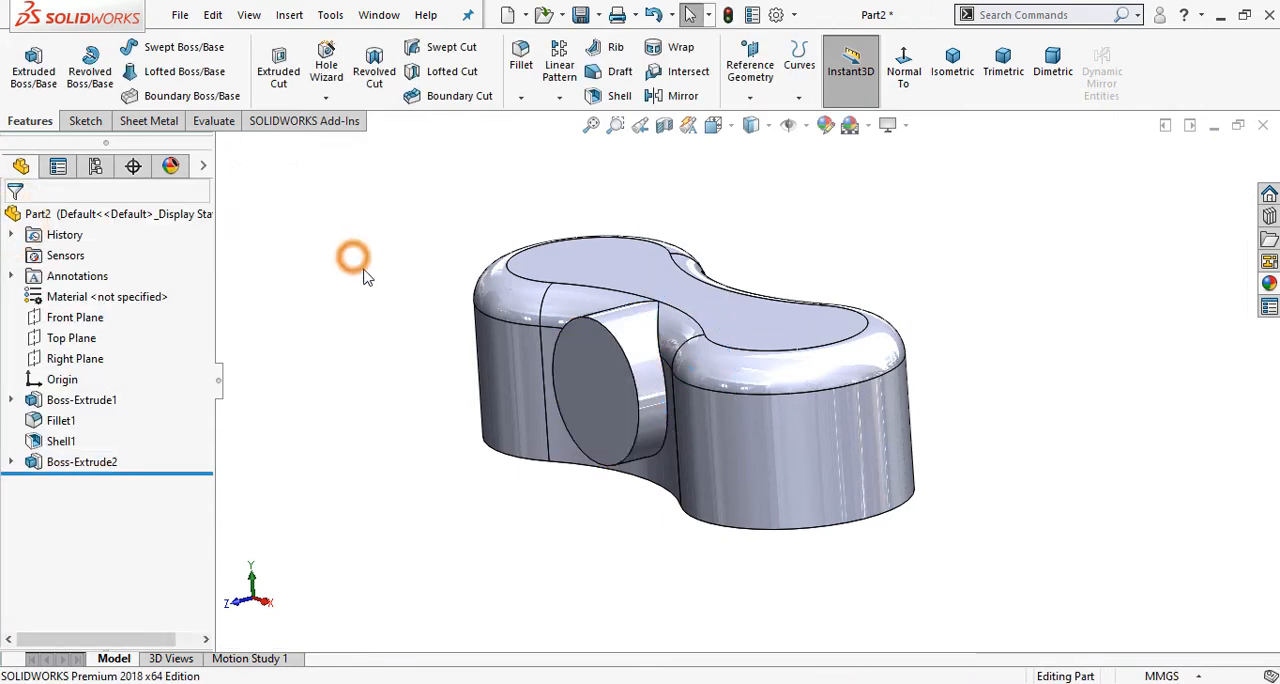
Step: Mirror the extruded cross boss about the Front Plane
{"action": "middle_click_drag", "start_coordinate": [576, 364], "coordinate": [610, 425]}
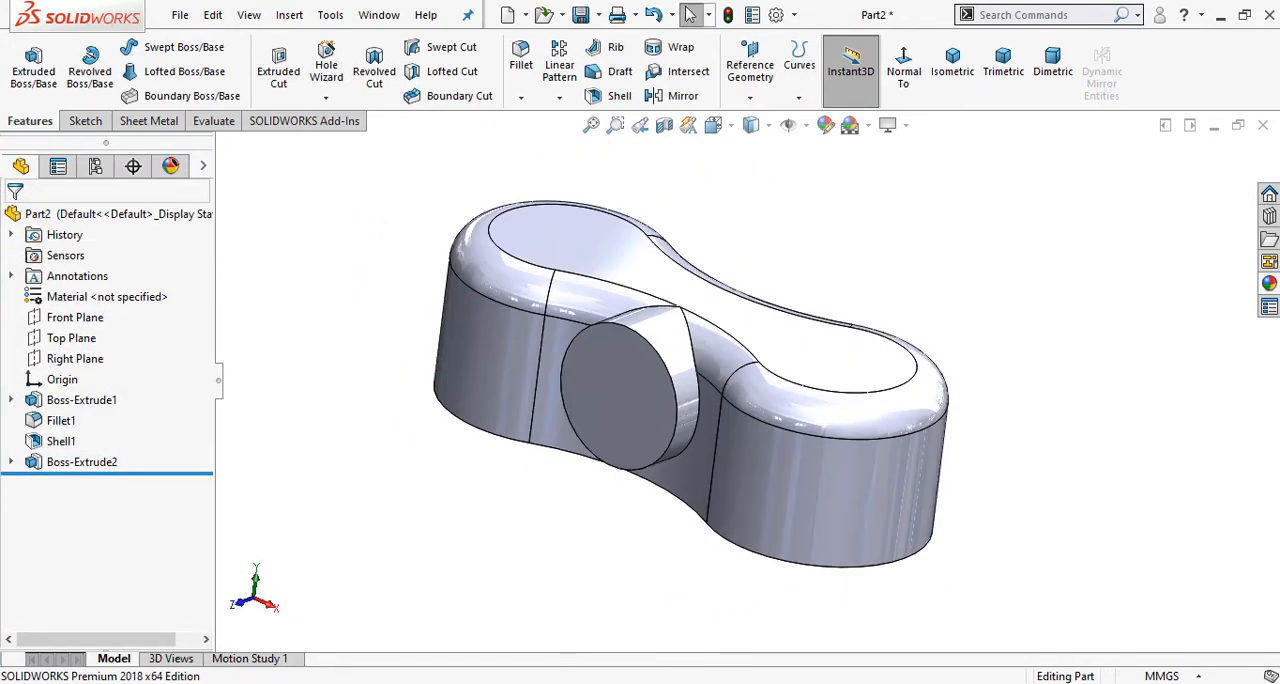
{"action": "key", "text": "alt+Tab"}
{"action": "key", "text": "alt+Tab"}
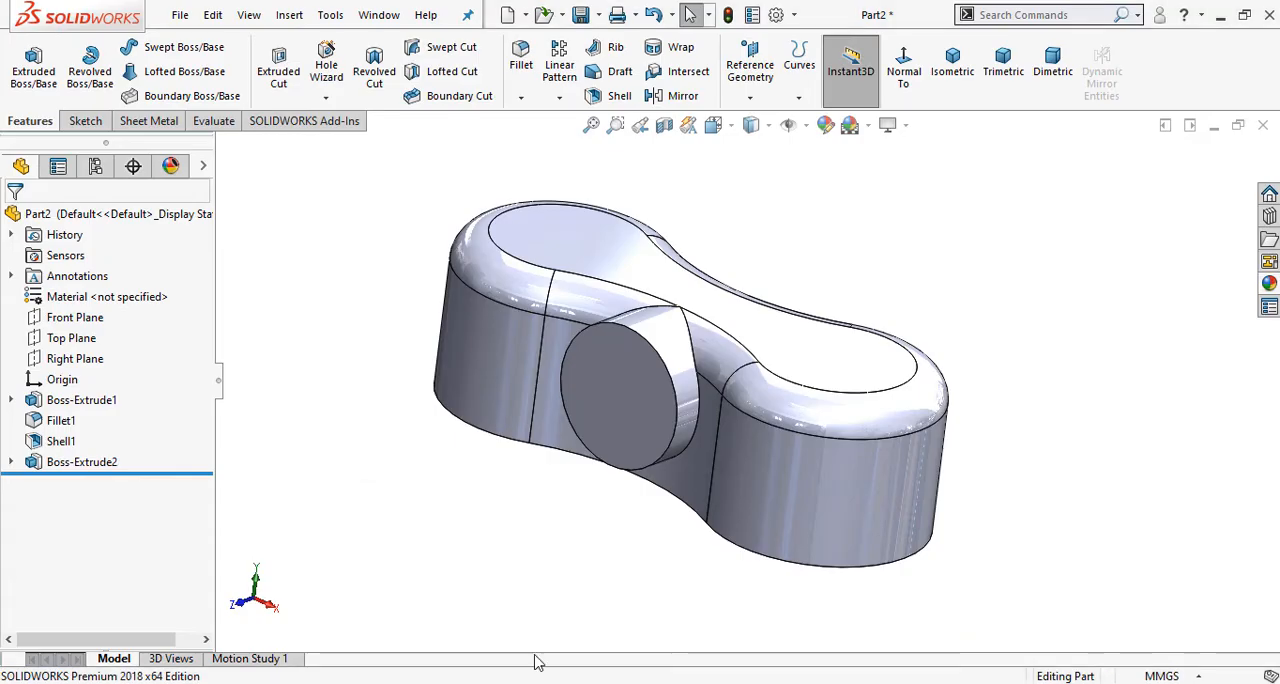
{"action": "middle_click_drag", "start_coordinate": [541, 439], "coordinate": [524, 479]}
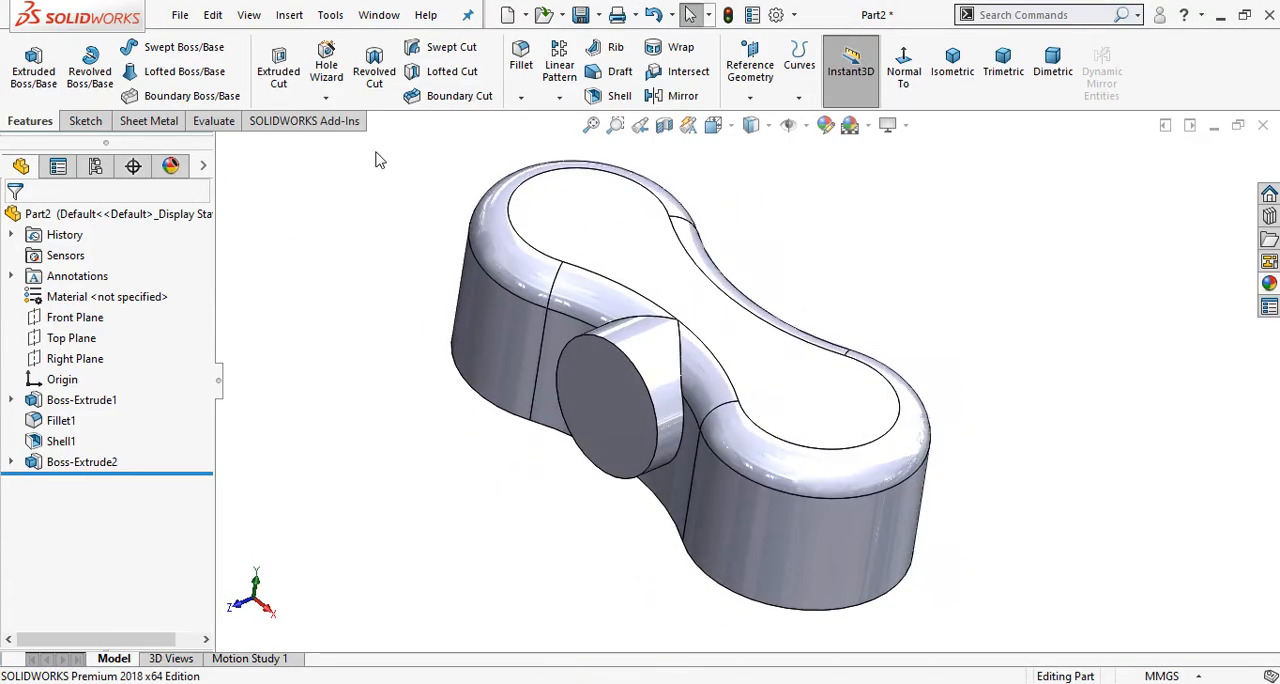
{"action": "left_click", "coordinate": [681, 96]}
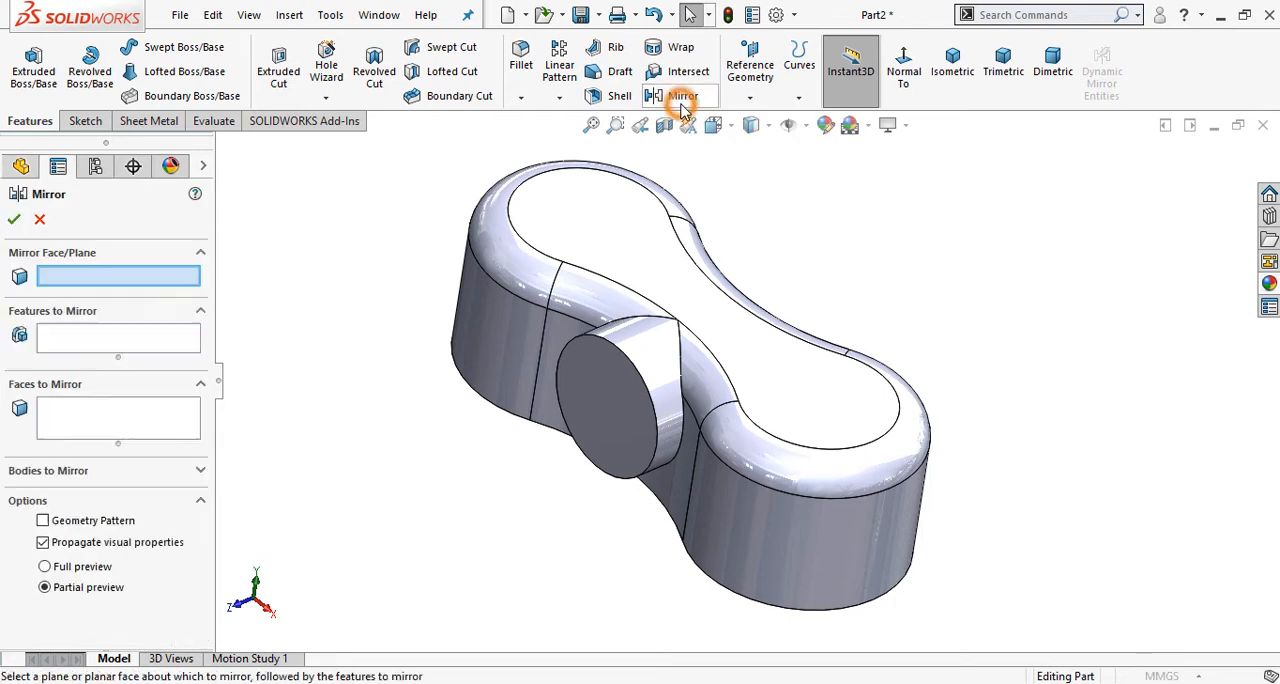
{"action": "left_click", "coordinate": [223, 149]}
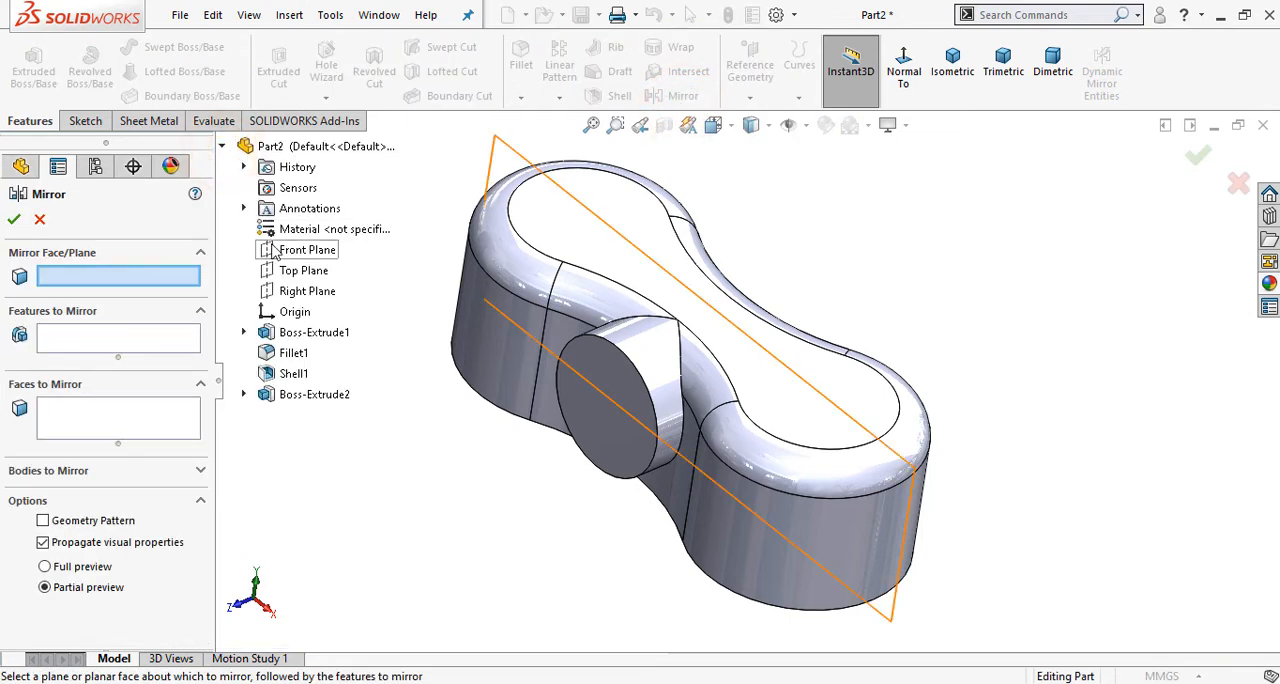
{"action": "left_click", "coordinate": [280, 252]}
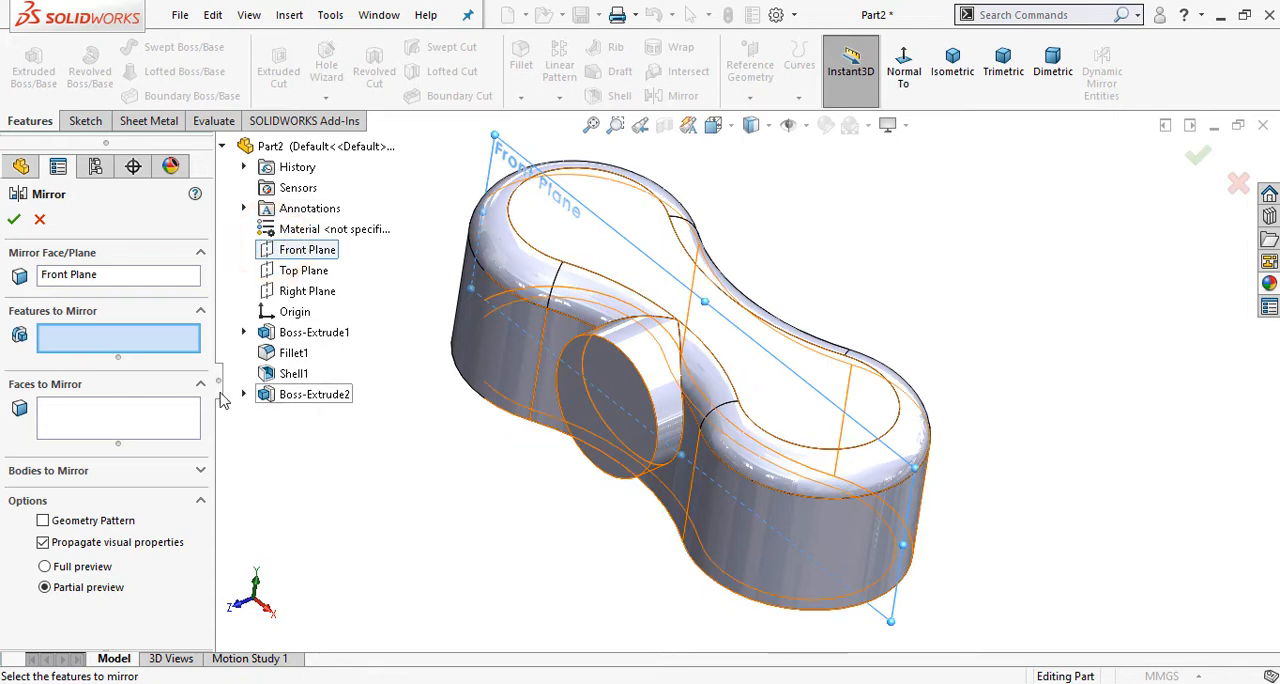
{"action": "left_click", "coordinate": [307, 400]}
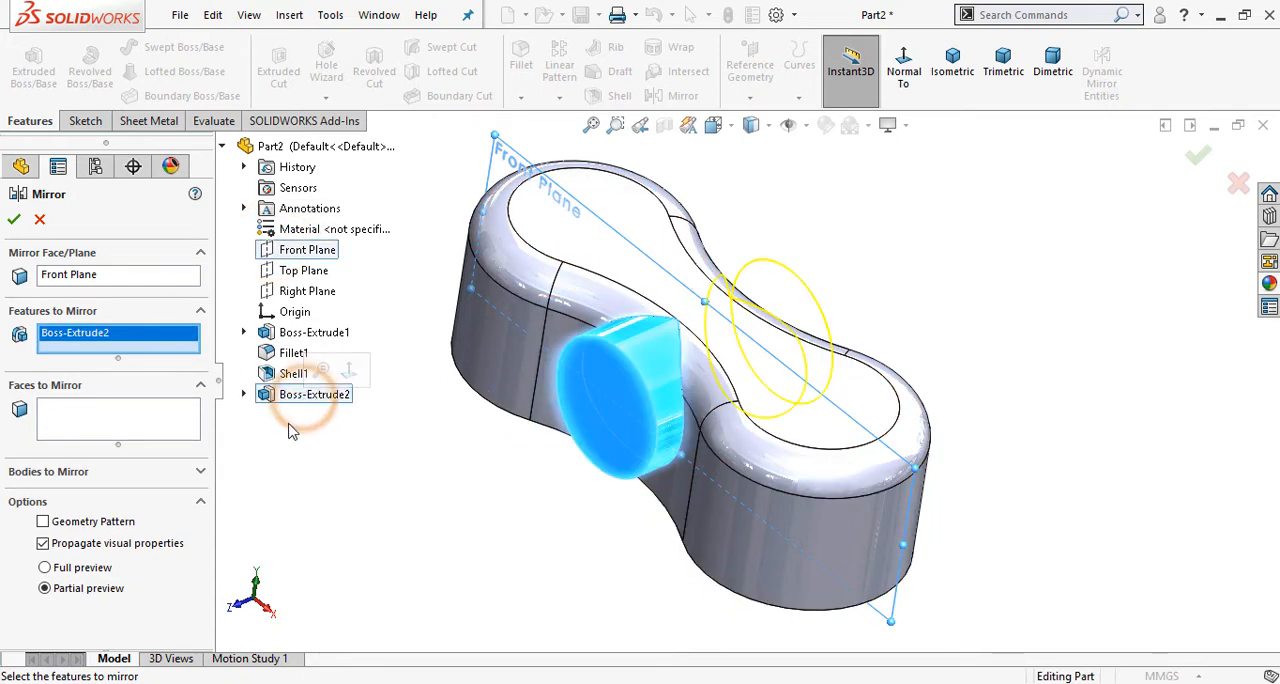
{"action": "left_click", "coordinate": [15, 222]}
{"action": "left_click", "coordinate": [371, 351]}
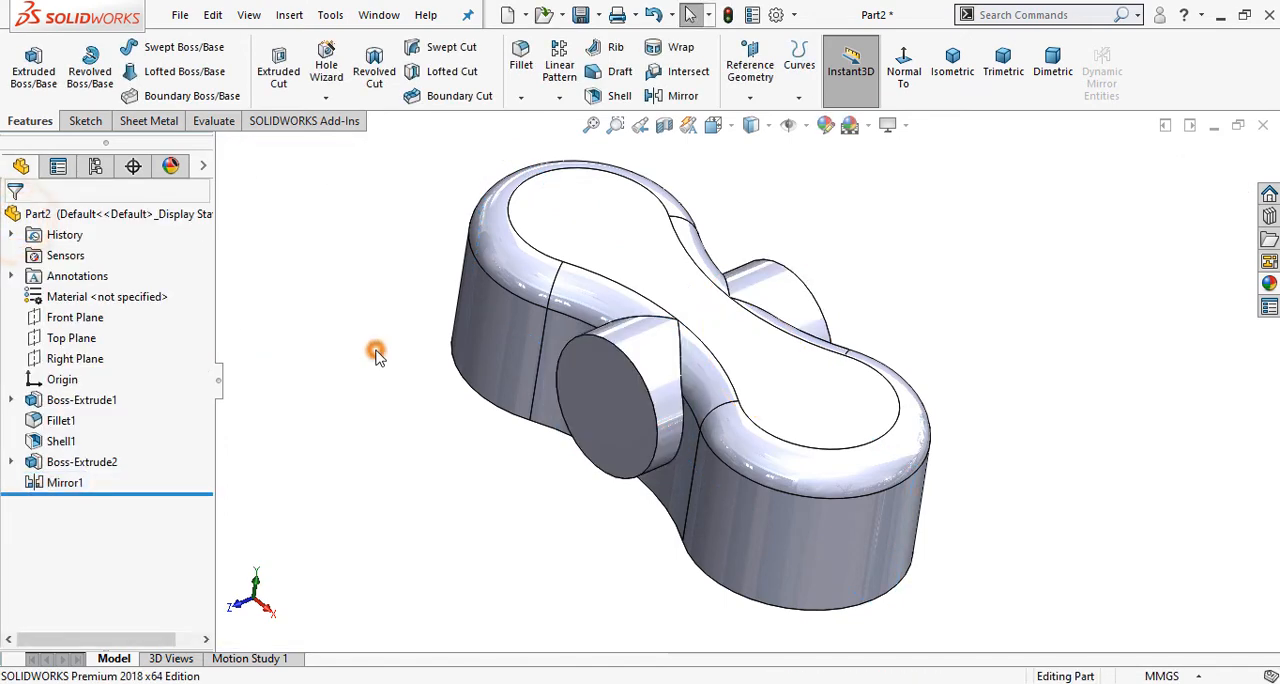
Step: Sketch a circle about 14 mm in diameter on the front cross boss's end face, concentric with the boss
{"action": "left_click", "coordinate": [590, 378]}
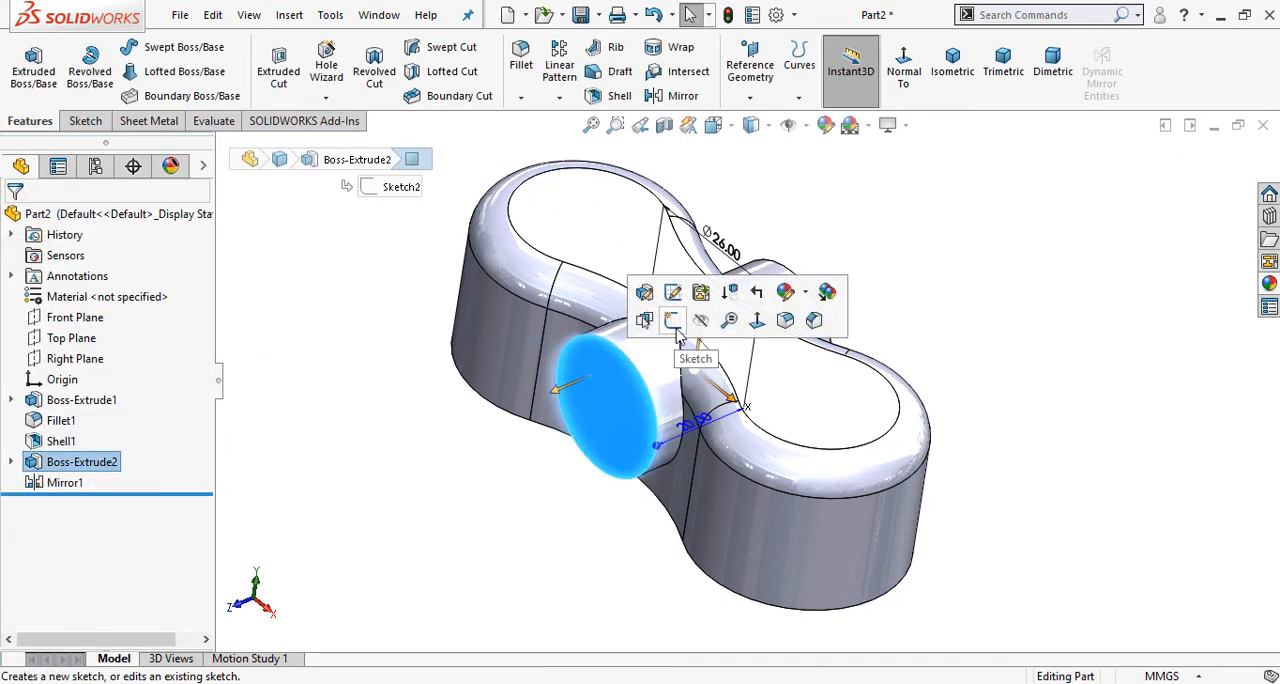
{"action": "left_click", "coordinate": [676, 327]}
{"action": "left_click", "coordinate": [938, 82]}
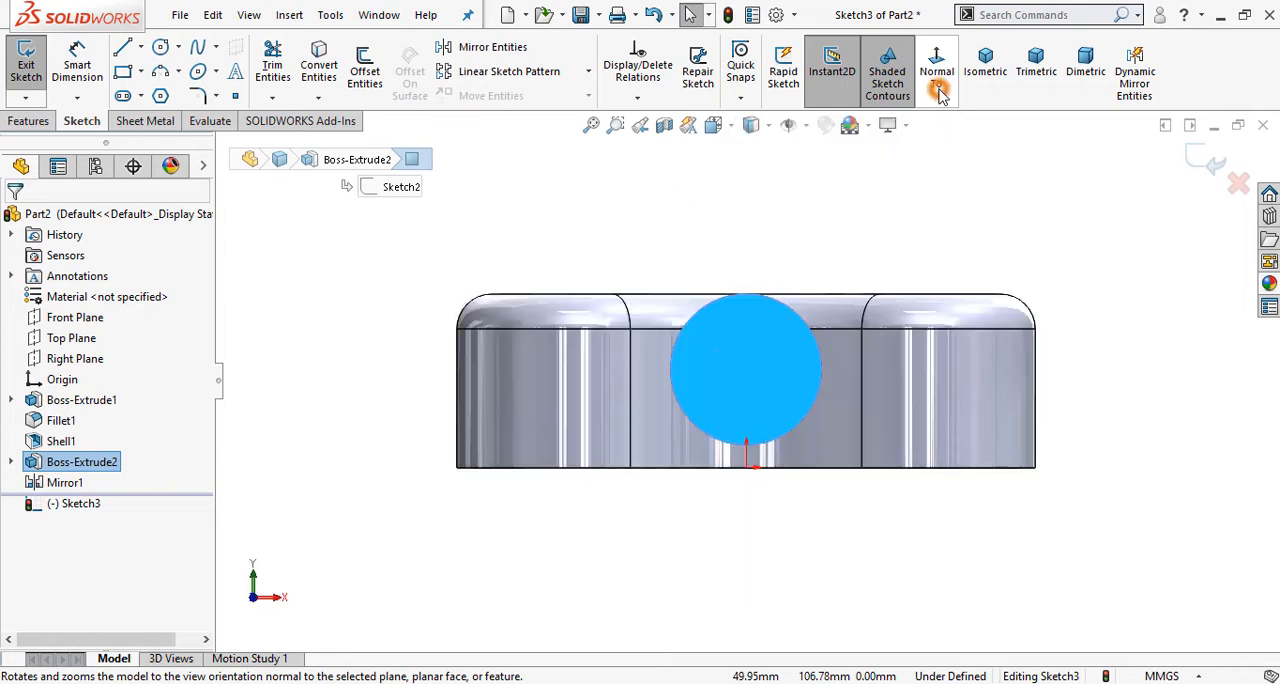
{"action": "left_click", "coordinate": [758, 236]}
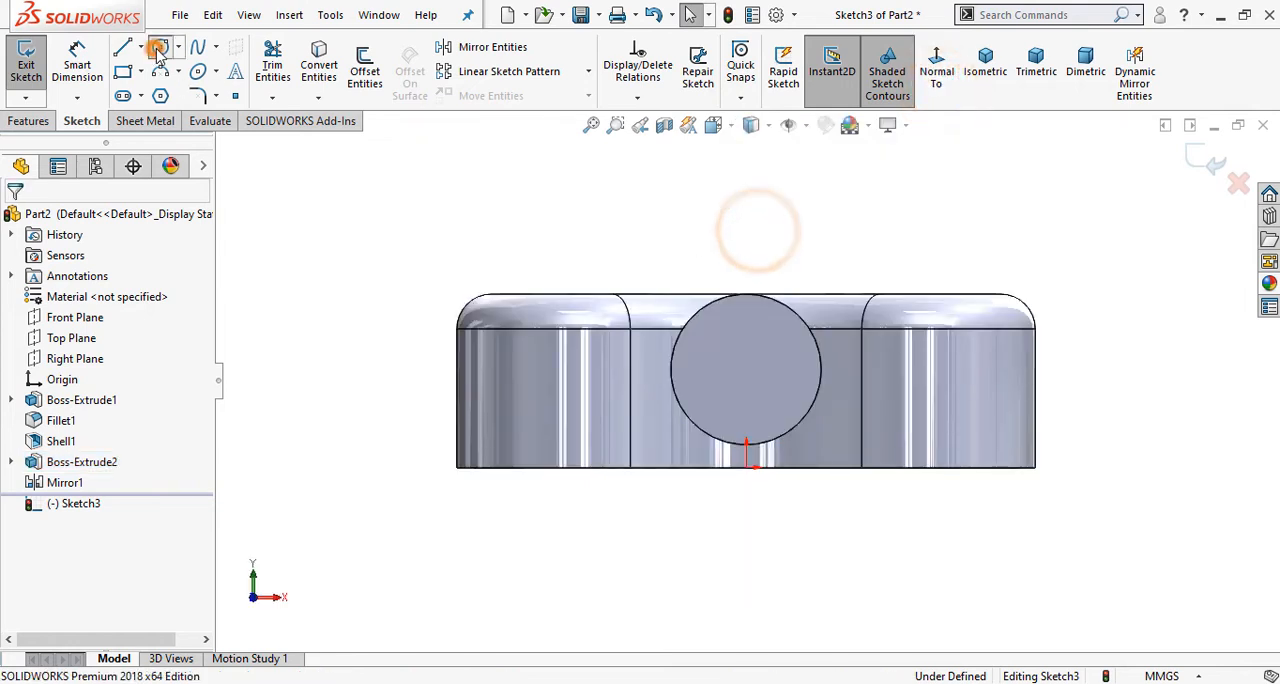
{"action": "left_click", "coordinate": [160, 47]}
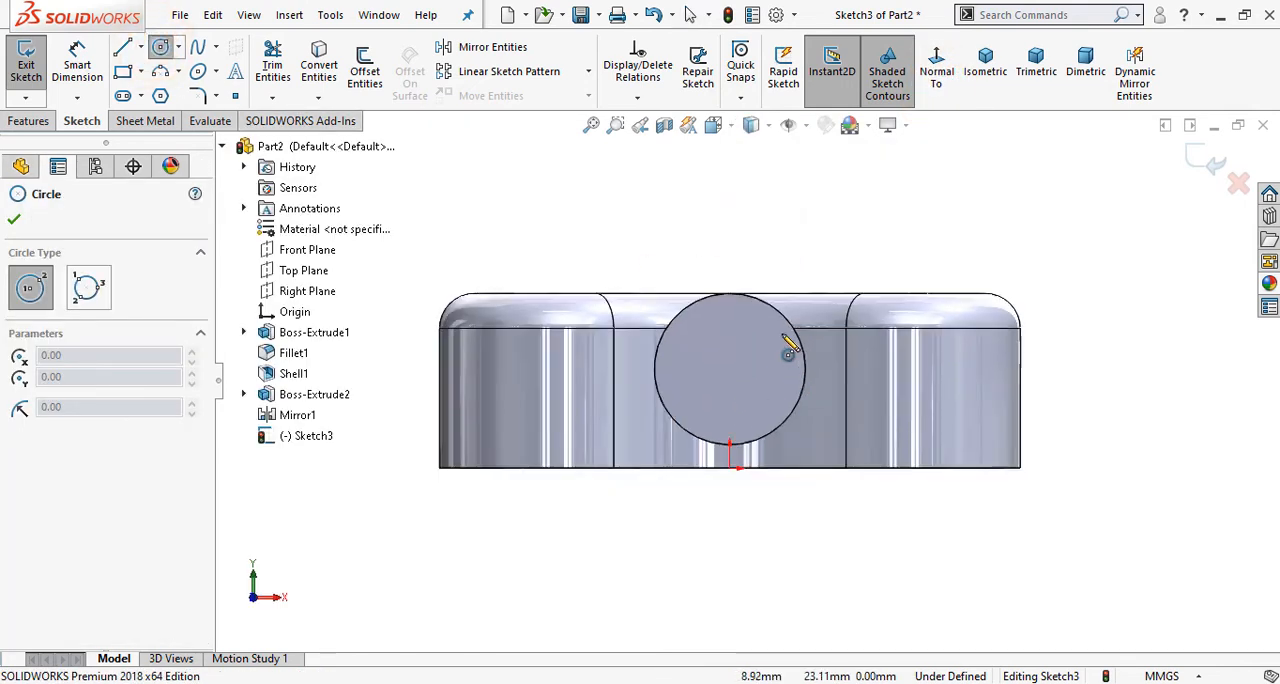
{"action": "scroll", "coordinate": [789, 337], "scroll_direction": "down", "scroll_amount": 2}
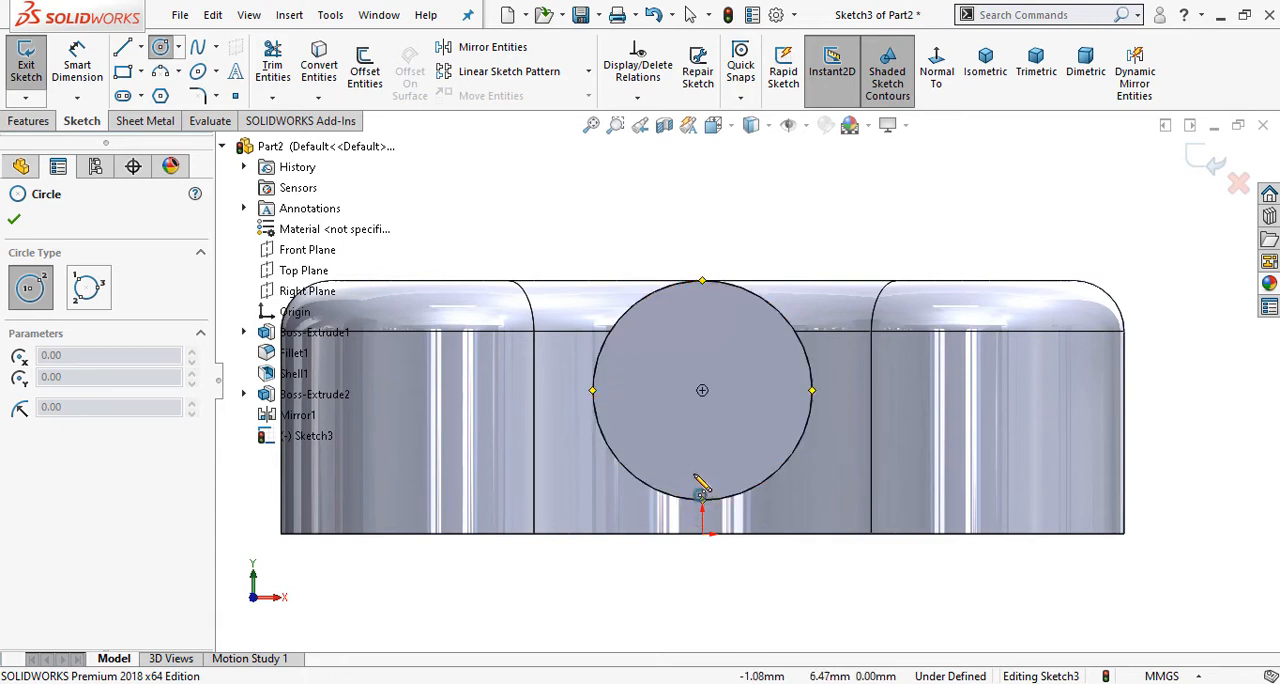
{"action": "left_click", "coordinate": [702, 391]}
{"action": "left_click", "coordinate": [681, 368]}
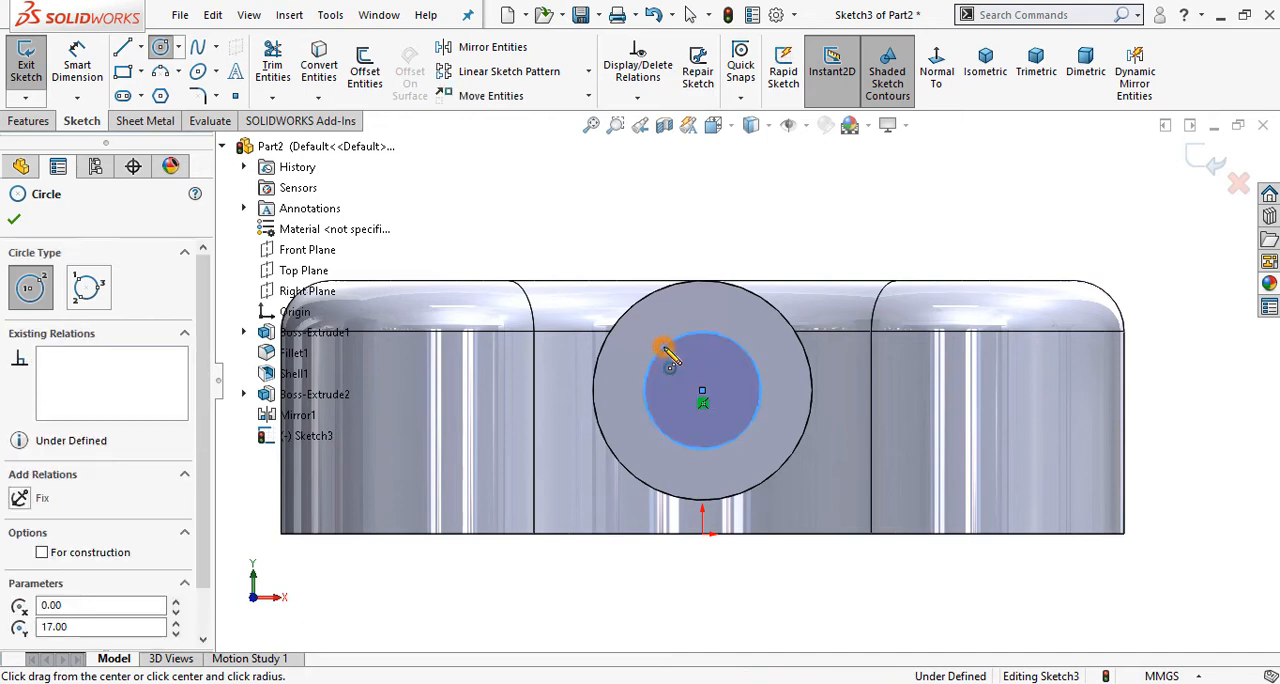
{"action": "right_click", "coordinate": [550, 215]}
Step: Dimension the circle on the boss face to a diameter of 16 mm
{"action": "left_click", "coordinate": [80, 54]}
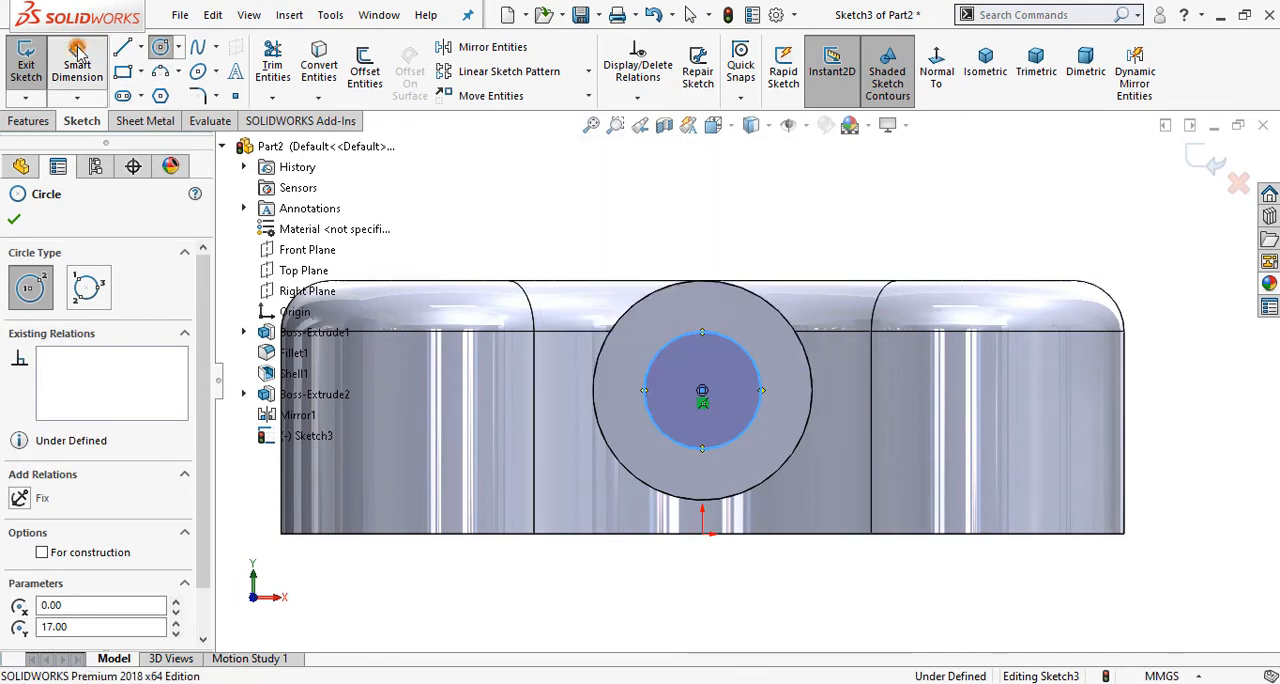
{"action": "left_click", "coordinate": [645, 400]}
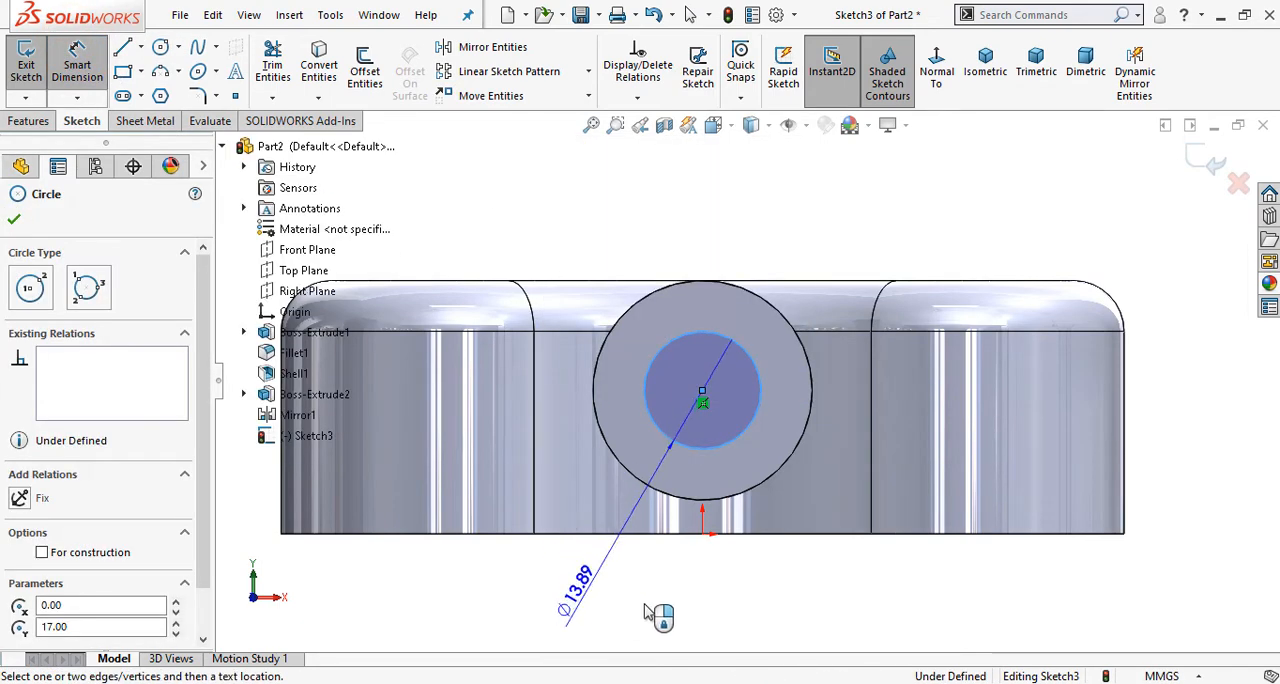
{"action": "left_click", "coordinate": [697, 588]}
{"action": "type", "text": "16"}
{"action": "key", "text": "Return"}
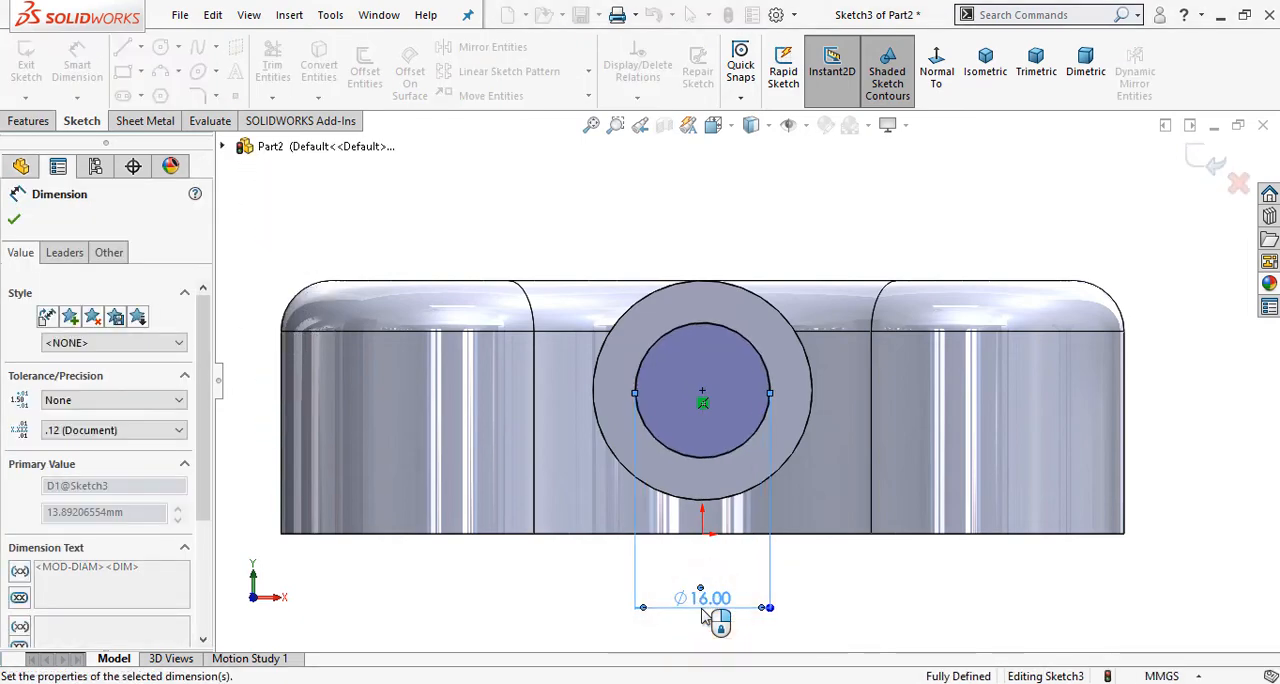
Step: Check the cross hole callout in the Phase 1 drawing, then cut the 16 mm circle with the Through All end condition
{"action": "left_click", "coordinate": [532, 683]}
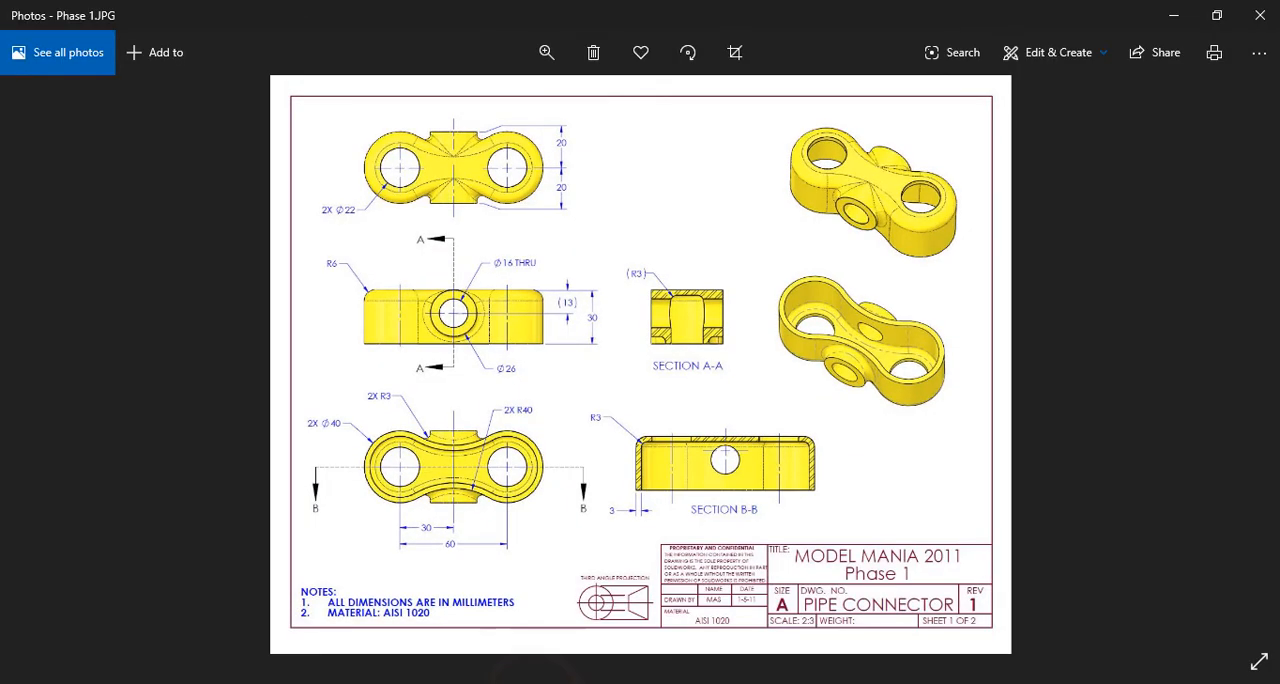
{"action": "left_click", "coordinate": [532, 683]}
{"action": "left_click", "coordinate": [28, 121]}
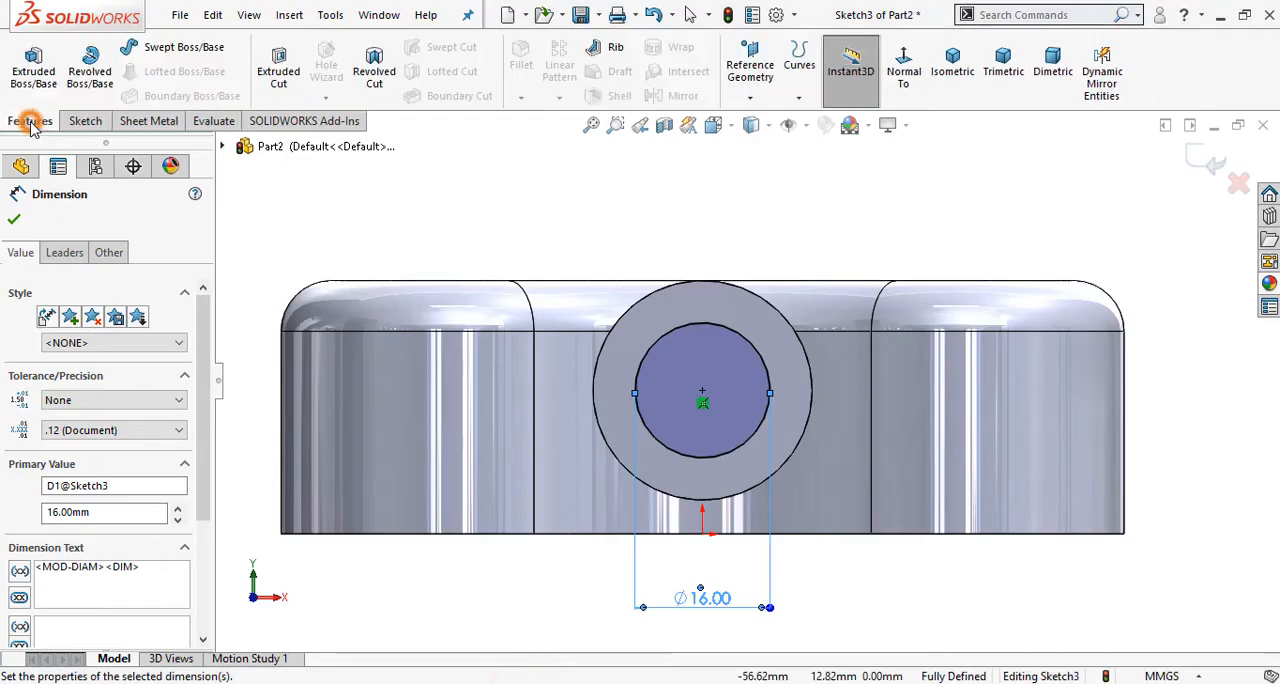
{"action": "left_click", "coordinate": [289, 82]}
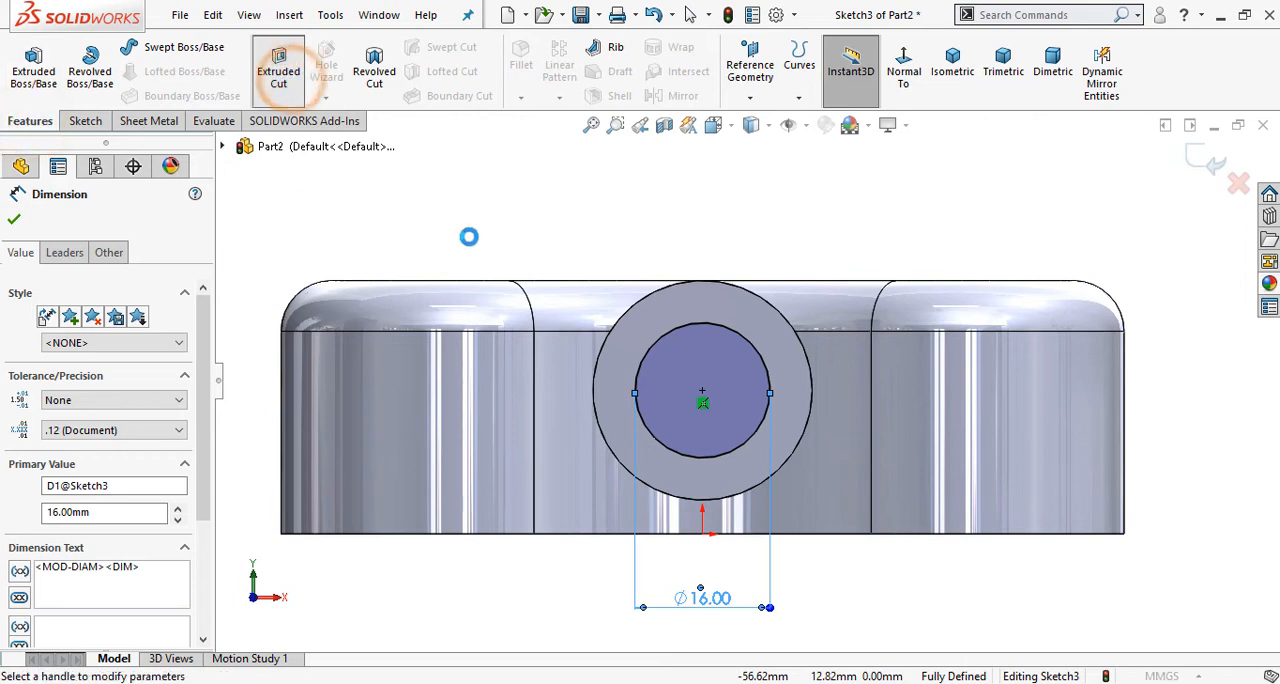
{"action": "left_click", "coordinate": [160, 332]}
{"action": "left_click", "coordinate": [160, 357]}
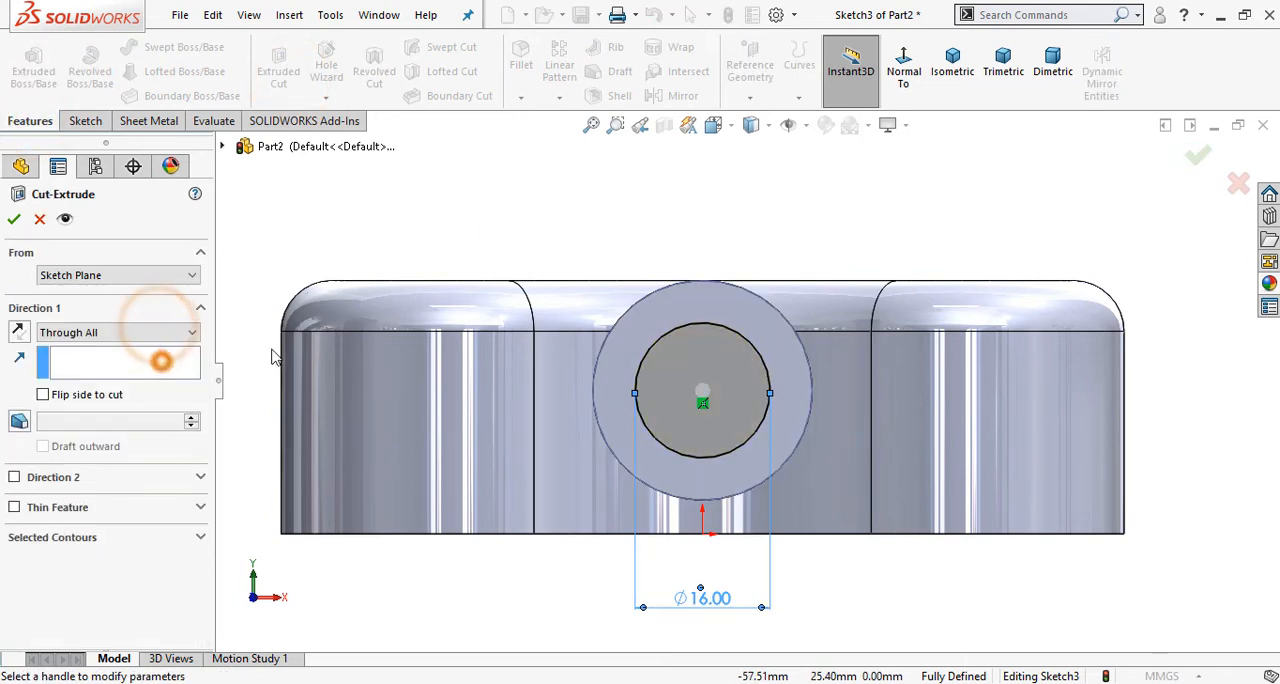
{"action": "left_click", "coordinate": [952, 95]}
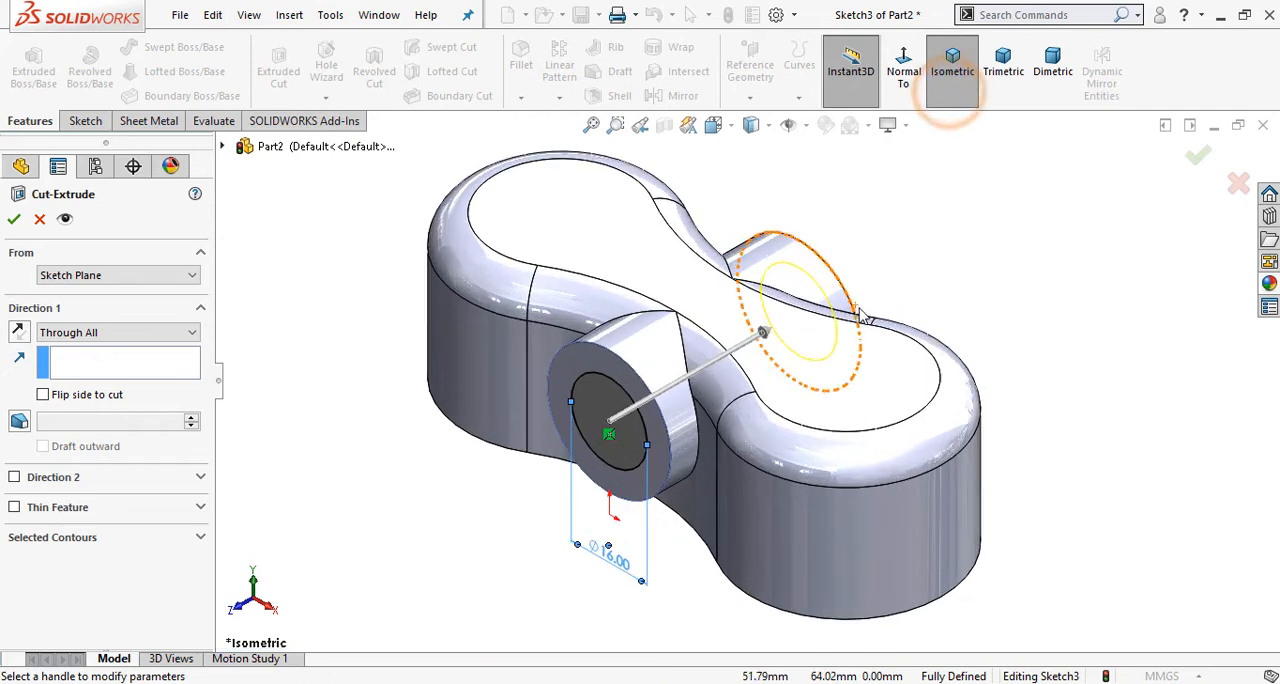
{"action": "left_click", "coordinate": [1201, 163]}
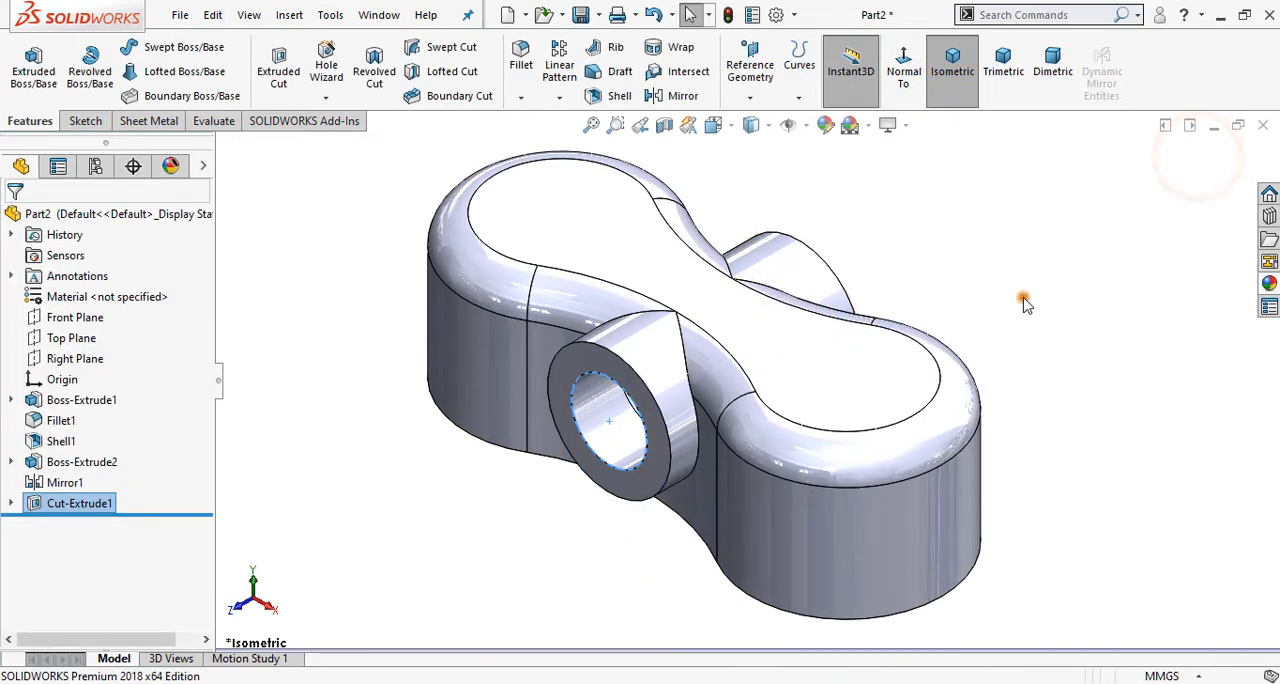
Step: Sketch two circles about 18 mm in diameter on the body's flat top face, each concentric with a rounded end
{"action": "middle_click_drag", "start_coordinate": [1180, 295], "coordinate": [809, 466]}
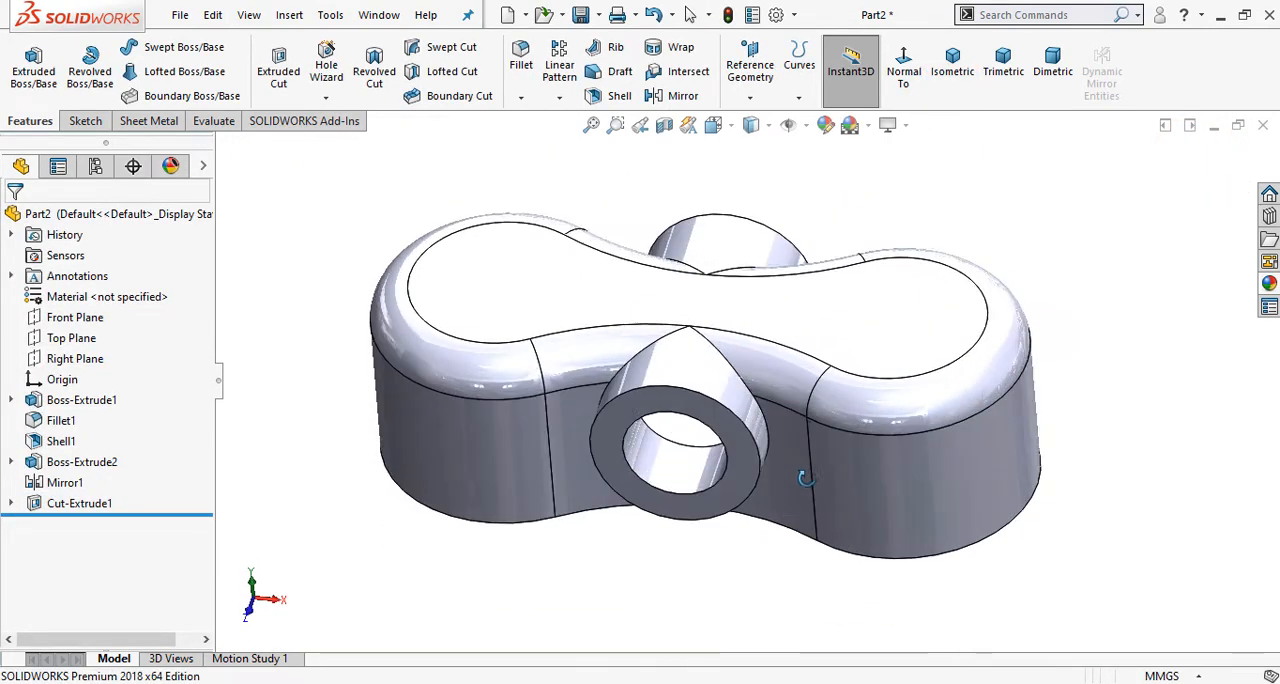
{"action": "left_click", "coordinate": [923, 306]}
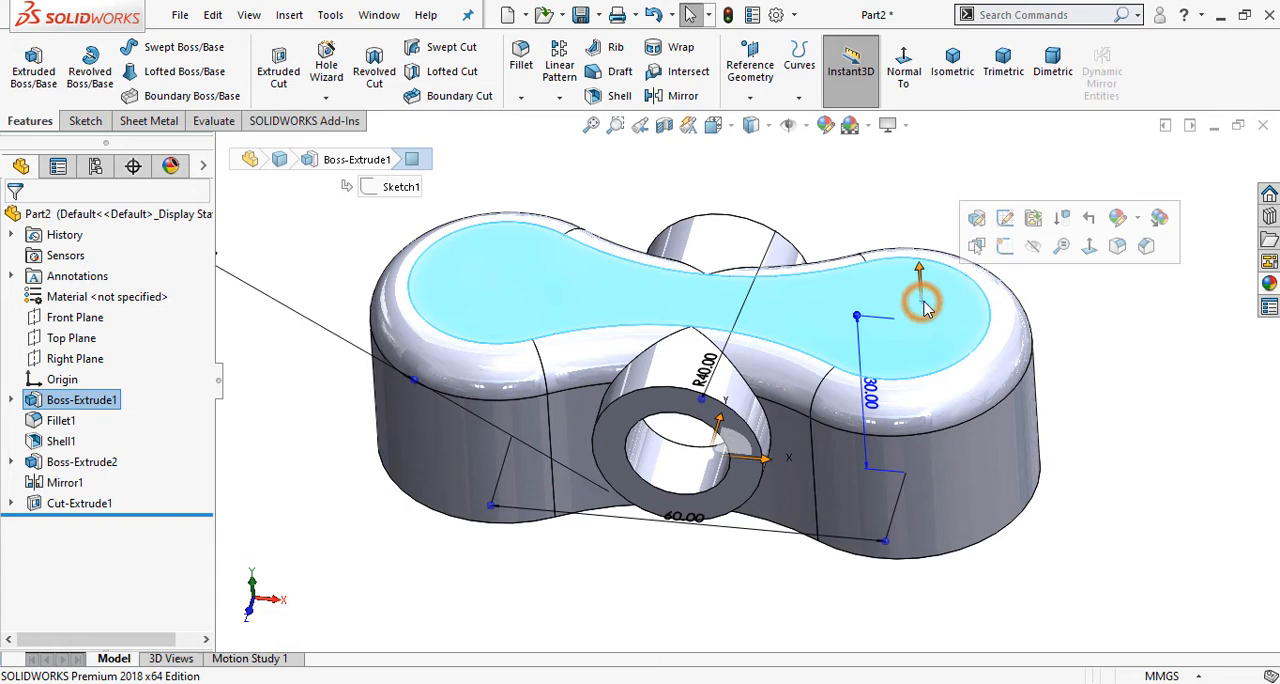
{"action": "left_click", "coordinate": [1005, 247]}
{"action": "left_click", "coordinate": [942, 84]}
{"action": "left_click", "coordinate": [549, 214]}
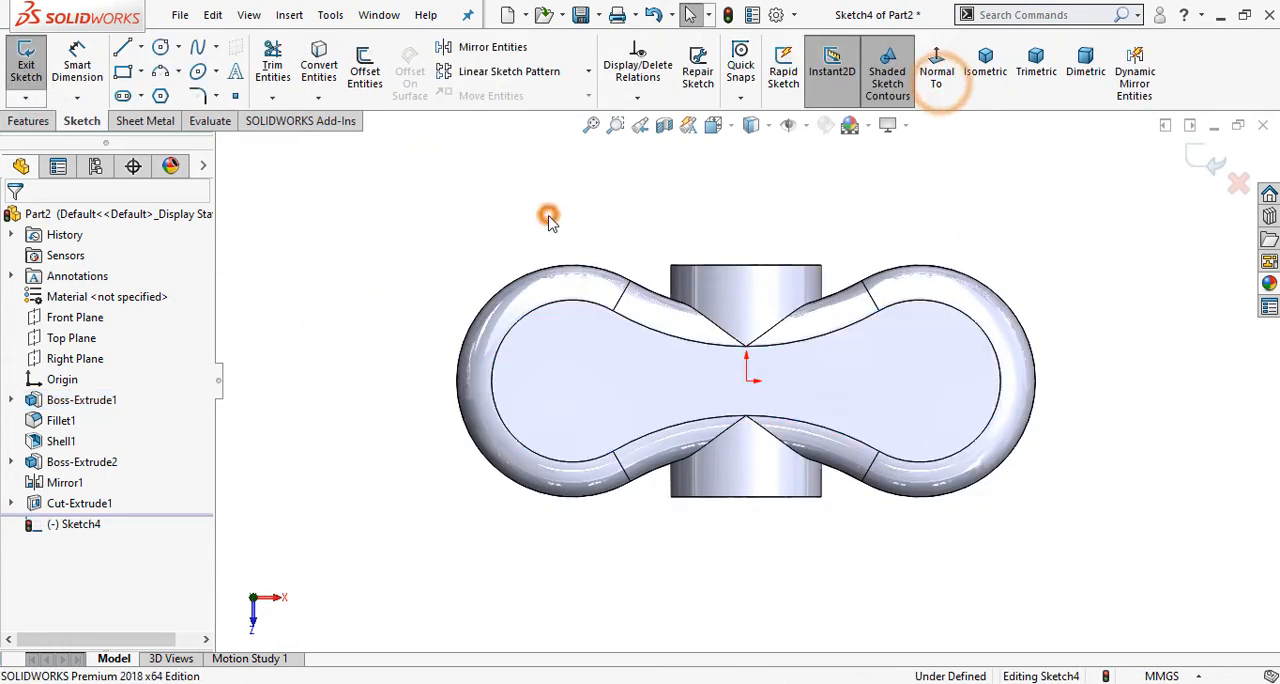
{"action": "scroll", "coordinate": [880, 310], "scroll_direction": "down", "scroll_amount": 1}
{"action": "left_click", "coordinate": [163, 50]}
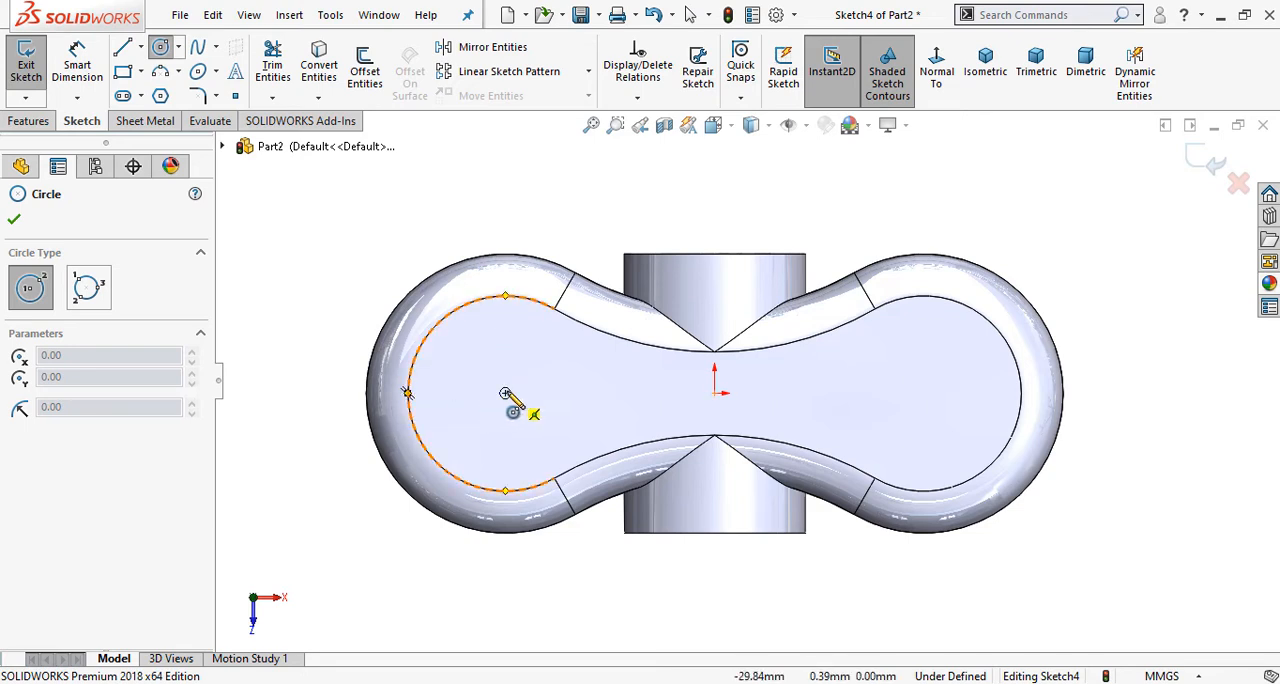
{"action": "left_click", "coordinate": [505, 393]}
{"action": "left_click", "coordinate": [505, 331]}
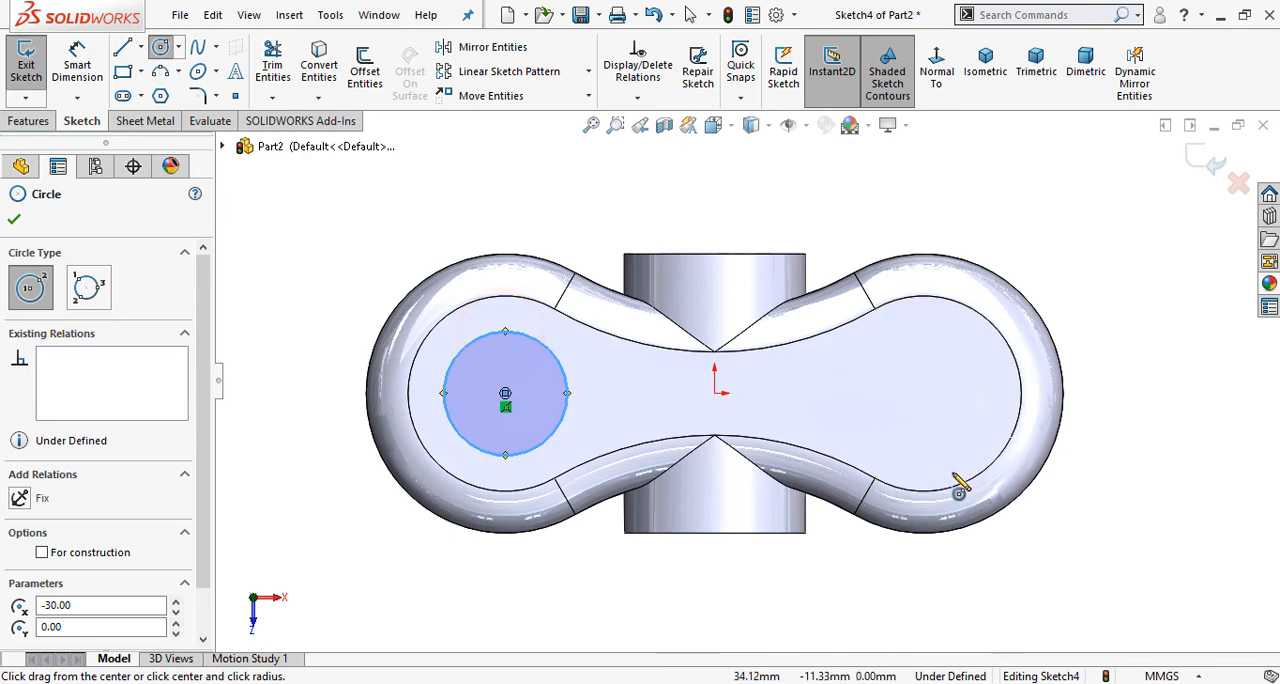
{"action": "left_click", "coordinate": [923, 393]}
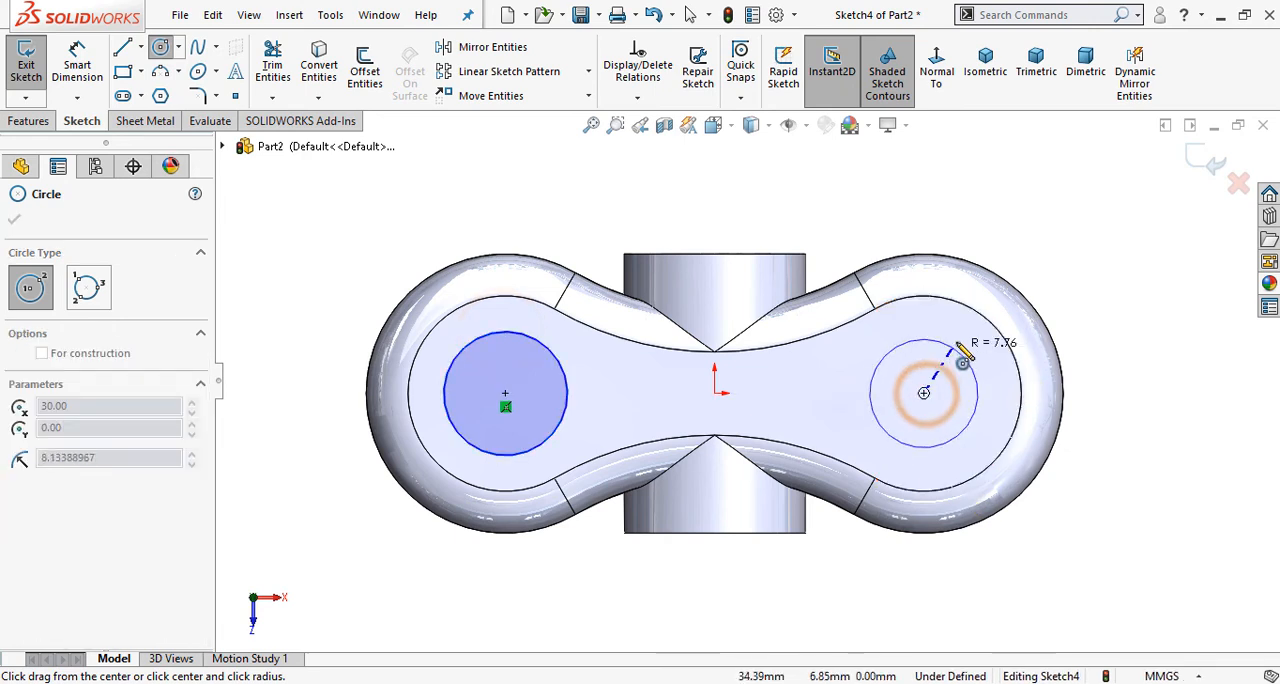
{"action": "left_click", "coordinate": [957, 334]}
{"action": "right_click", "coordinate": [507, 210]}
{"action": "left_click", "coordinate": [512, 207]}
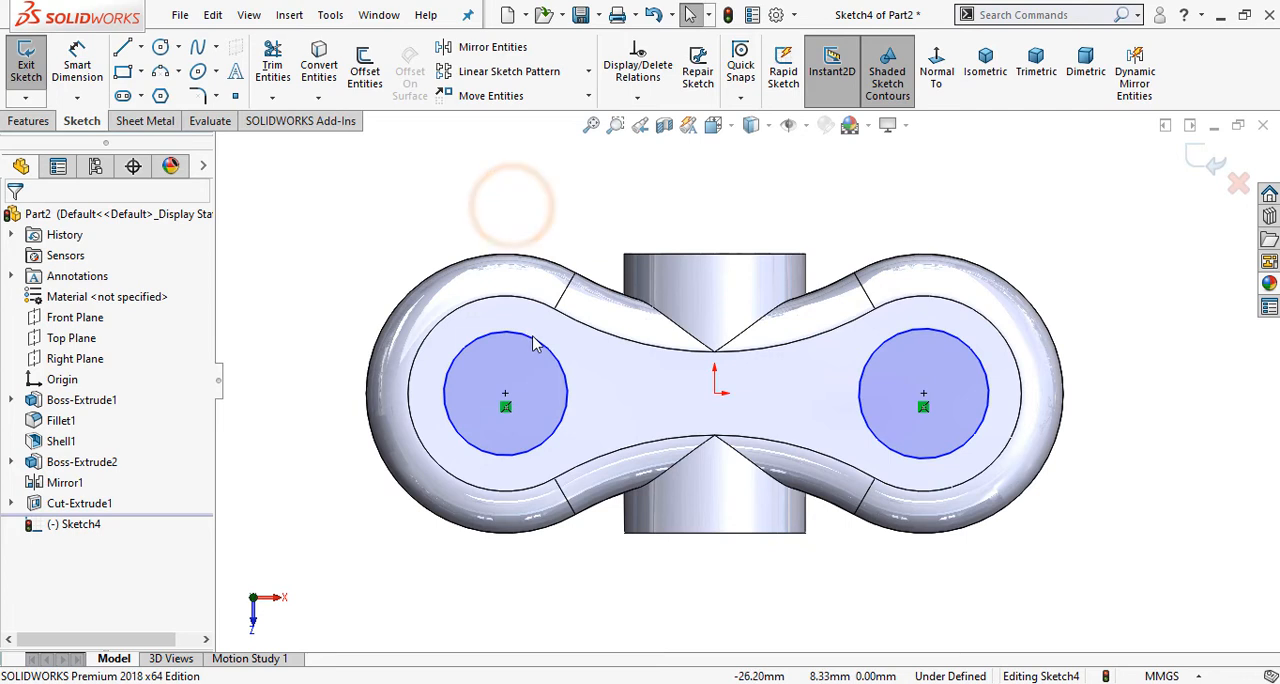
Step: Add an Equal relation between the two circles on the top face
{"action": "left_click", "coordinate": [530, 340]}
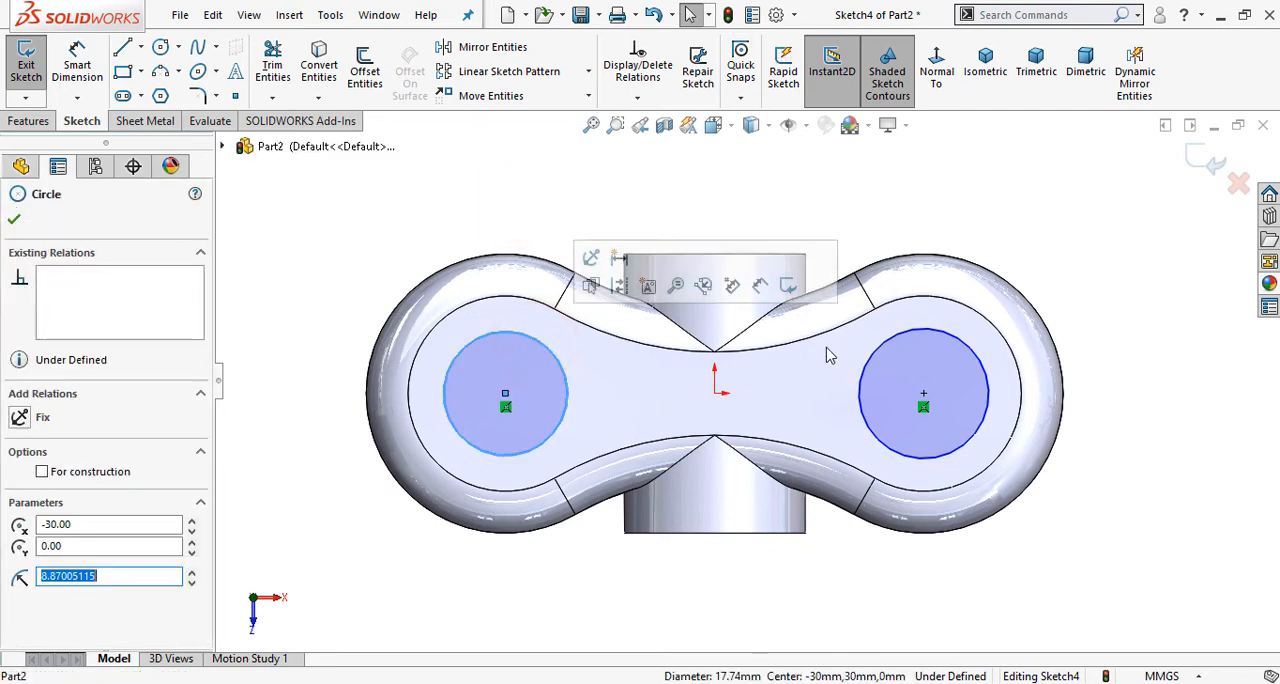
{"action": "left_click", "coordinate": [908, 338], "text": "ctrl"}
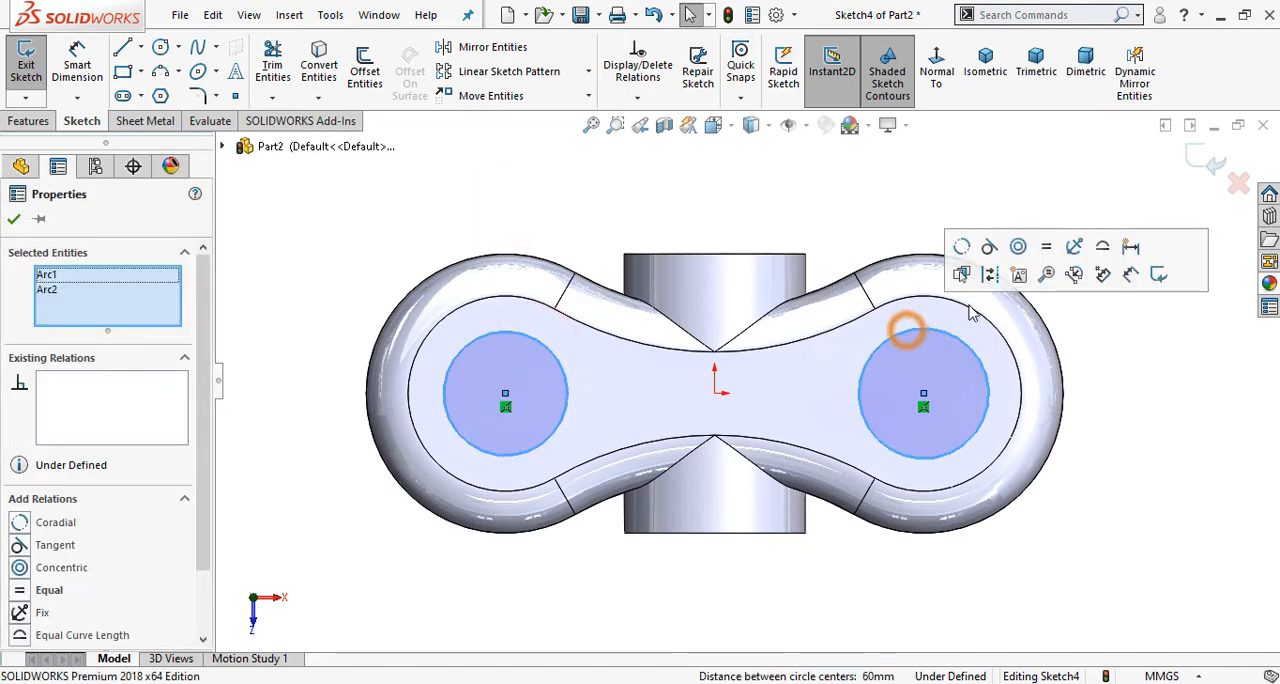
{"action": "left_click", "coordinate": [1040, 250]}
{"action": "left_click", "coordinate": [945, 205]}
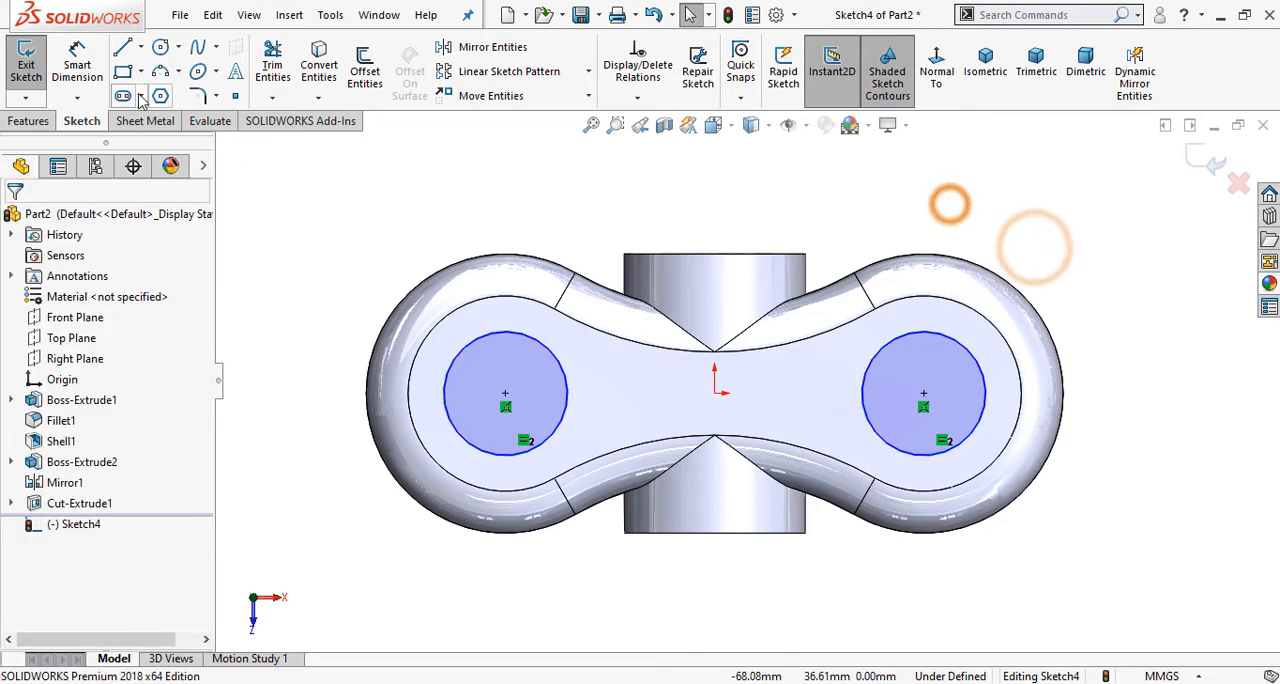
Step: Check the end hole size in the Phase 1 drawing and dimension one of the equal circles to a diameter of 22 mm
{"action": "left_click", "coordinate": [518, 683]}
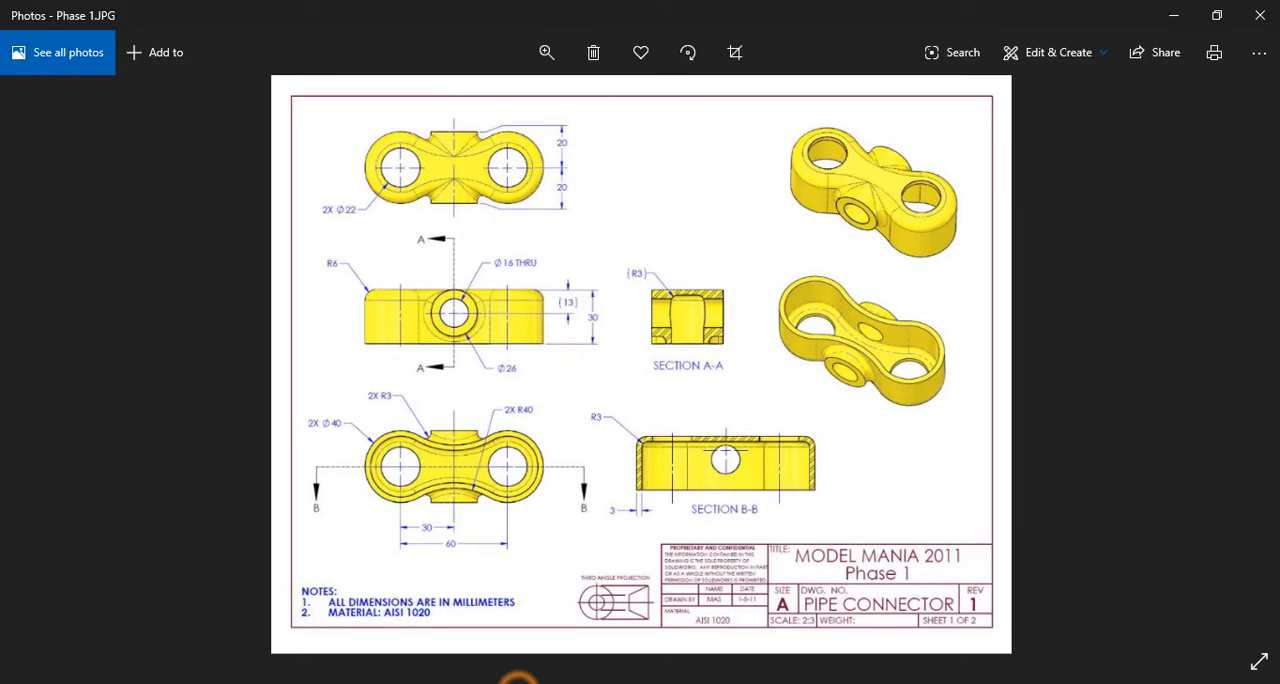
{"action": "left_click", "coordinate": [518, 683]}
{"action": "left_click", "coordinate": [77, 65]}
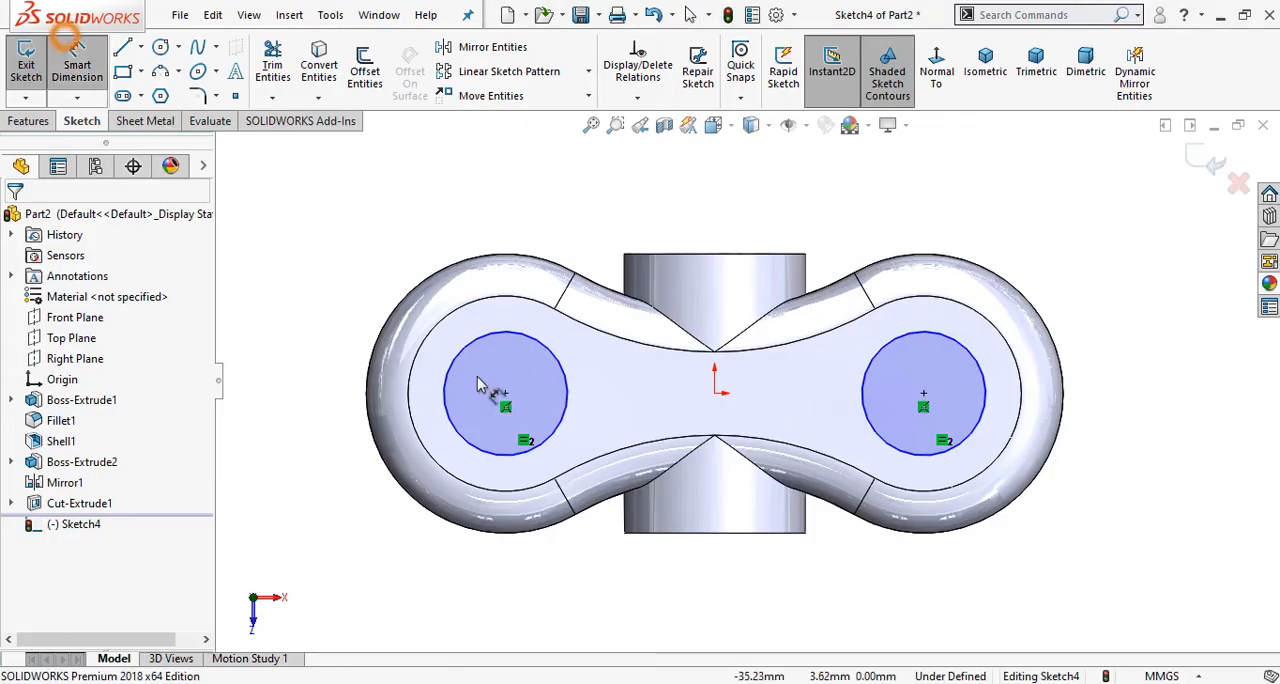
{"action": "left_click", "coordinate": [445, 366]}
{"action": "left_click", "coordinate": [312, 400]}
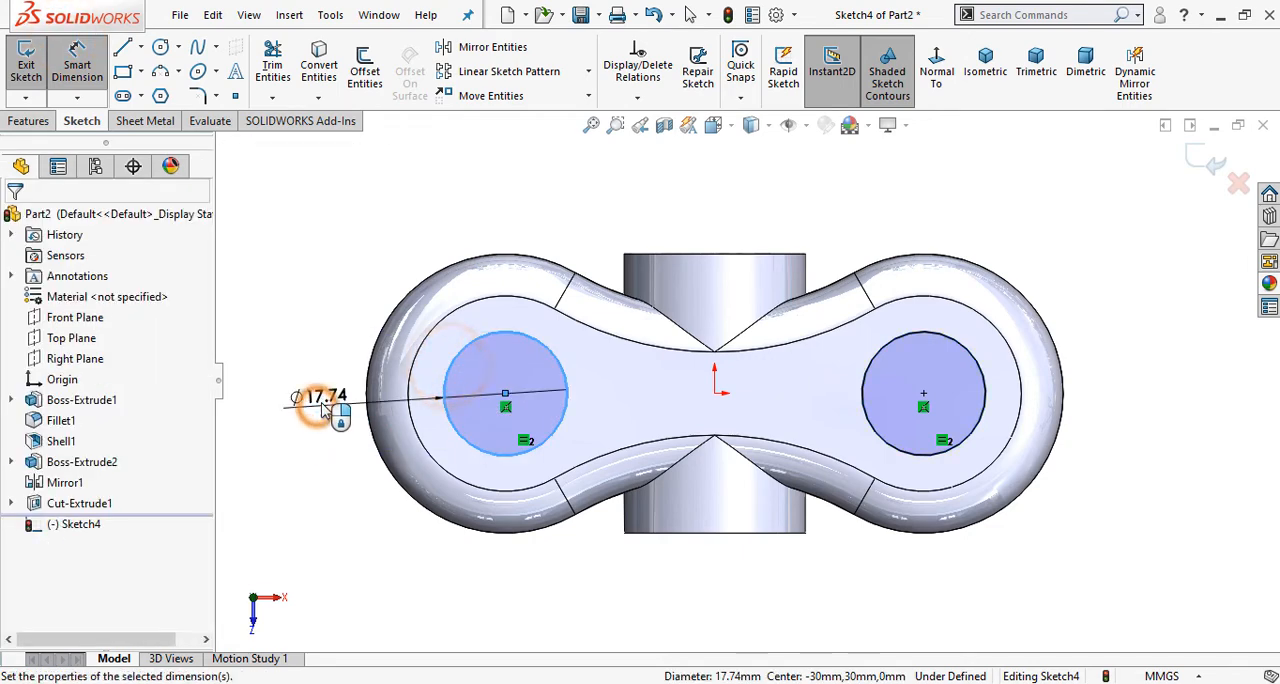
{"action": "type", "text": "22"}
{"action": "key", "text": "Return"}
{"action": "left_click", "coordinate": [317, 231]}
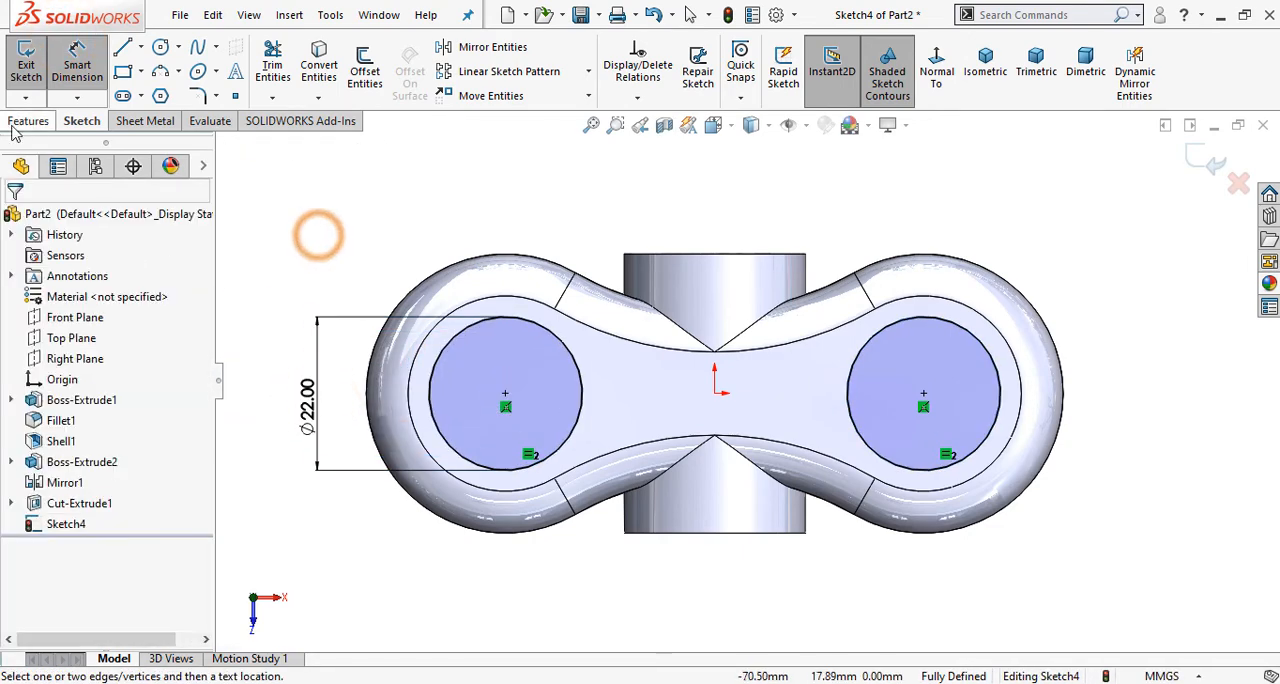
Step: Cut the two 22 mm circles through the body with the Through All end condition
{"action": "left_click", "coordinate": [28, 121]}
{"action": "left_click", "coordinate": [268, 82]}
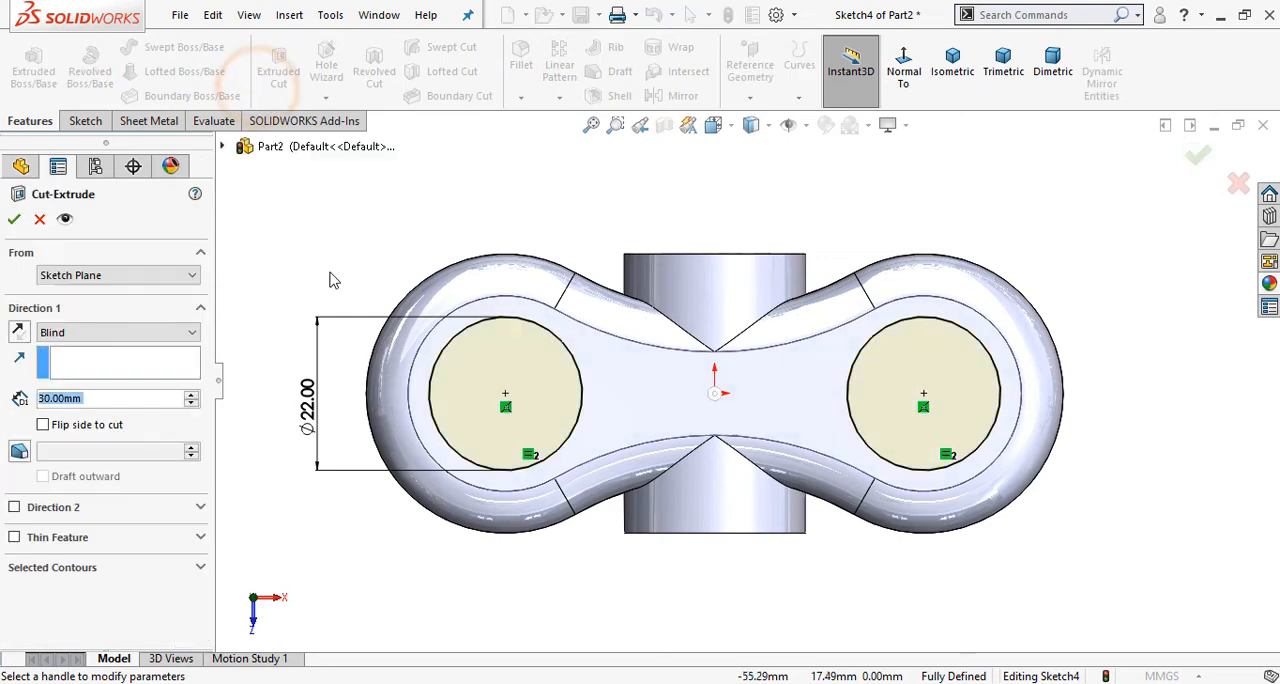
{"action": "left_click", "coordinate": [190, 332]}
{"action": "left_click", "coordinate": [158, 362]}
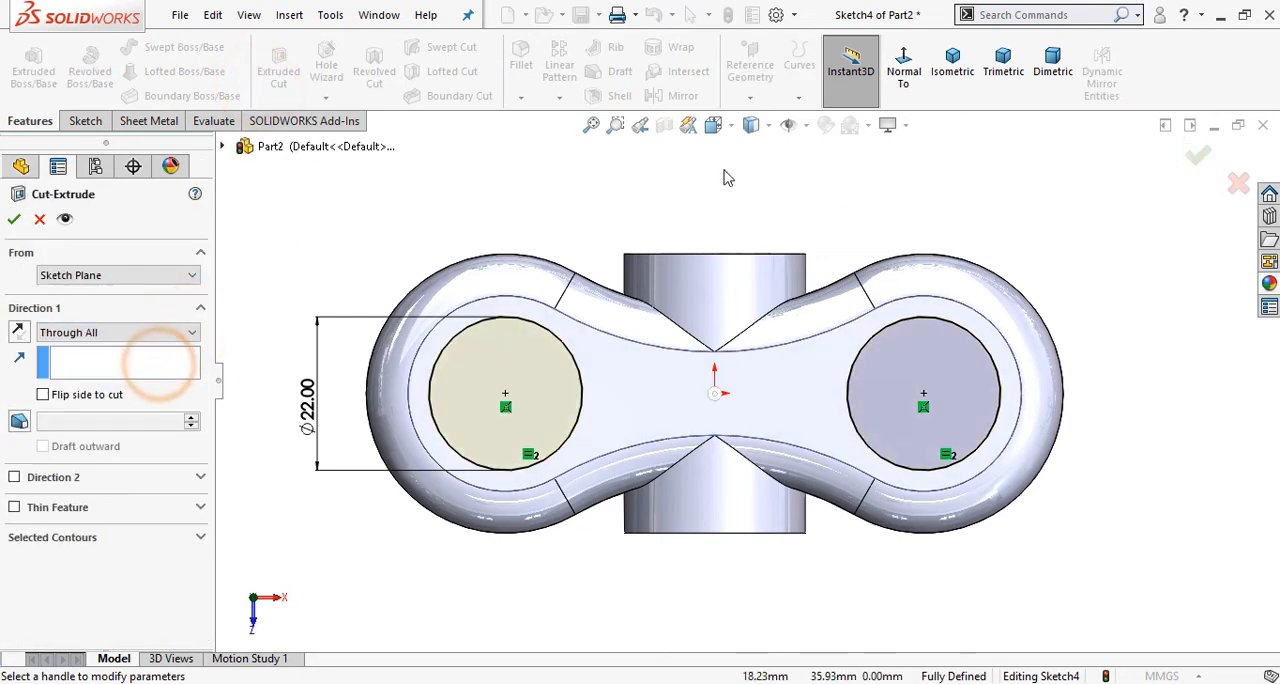
{"action": "left_click", "coordinate": [14, 219]}
{"action": "left_click", "coordinate": [1009, 189]}
{"action": "left_click", "coordinate": [944, 87]}
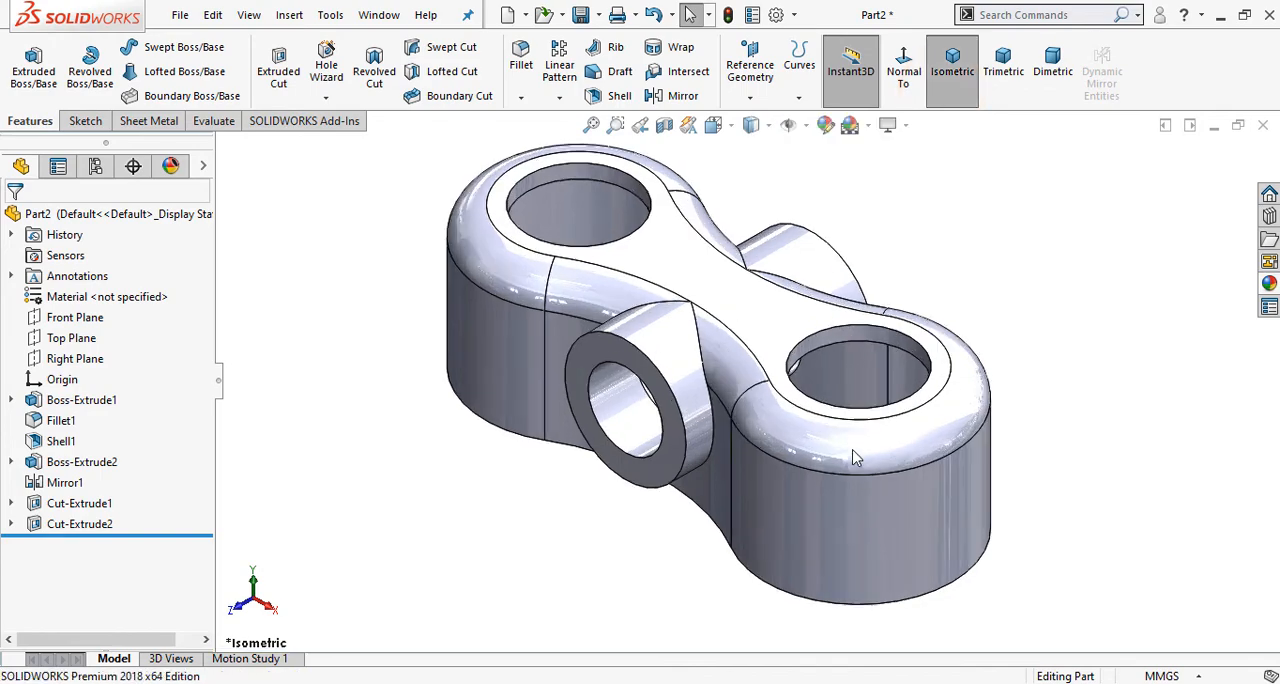
Step: Start a fillet, check the side boss fillet size in the Phase 1 drawing, and set the radius to 3 mm
{"action": "middle_click_drag", "start_coordinate": [774, 451], "coordinate": [877, 524]}
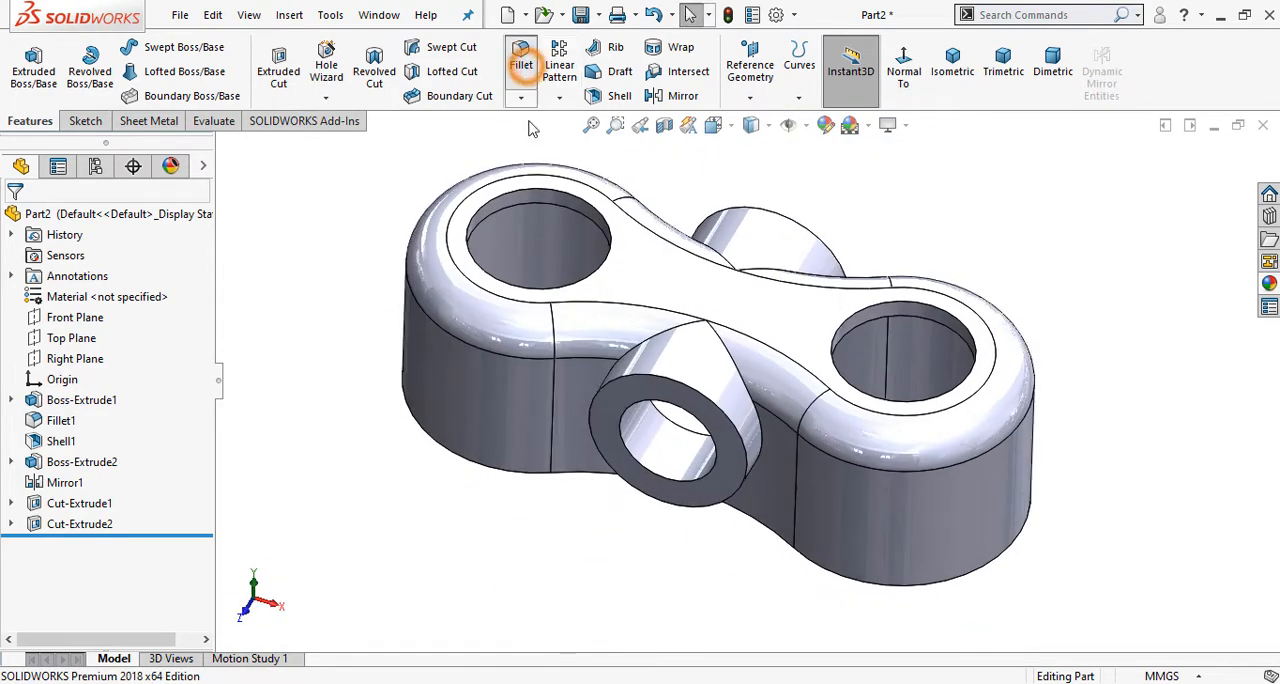
{"action": "key", "text": "alt+Tab"}
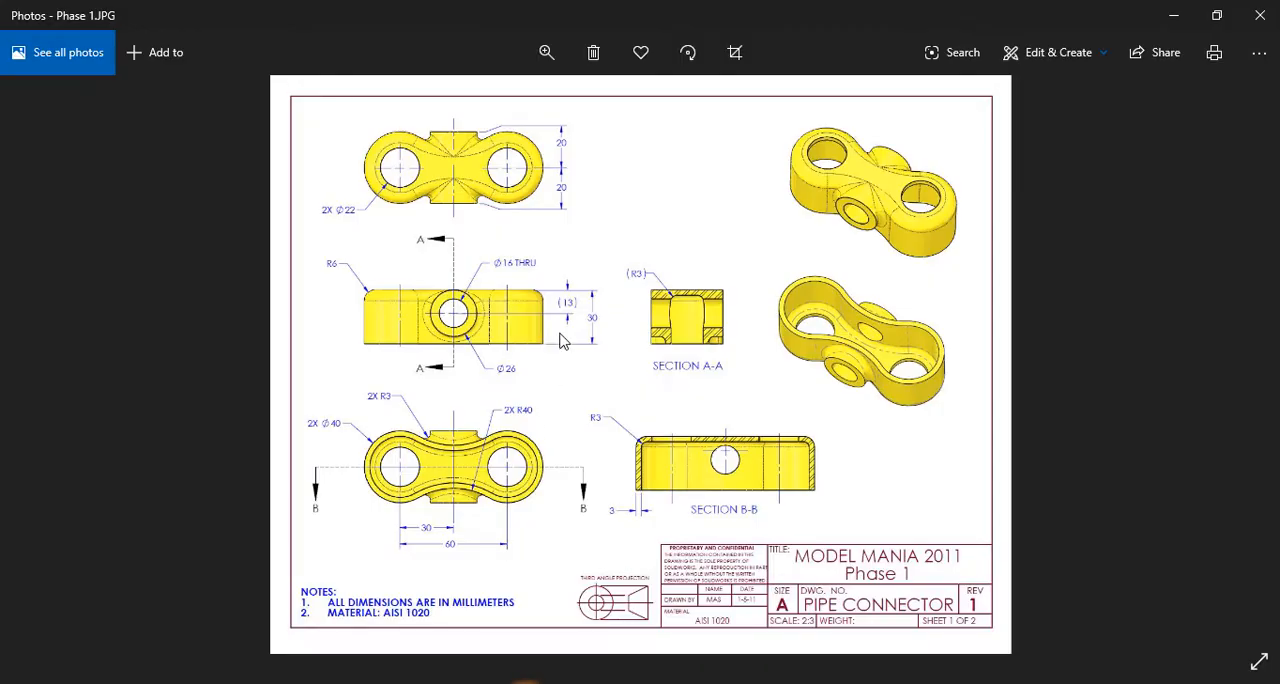
{"action": "scroll", "coordinate": [560, 341], "scroll_direction": "up", "scroll_amount": 3}
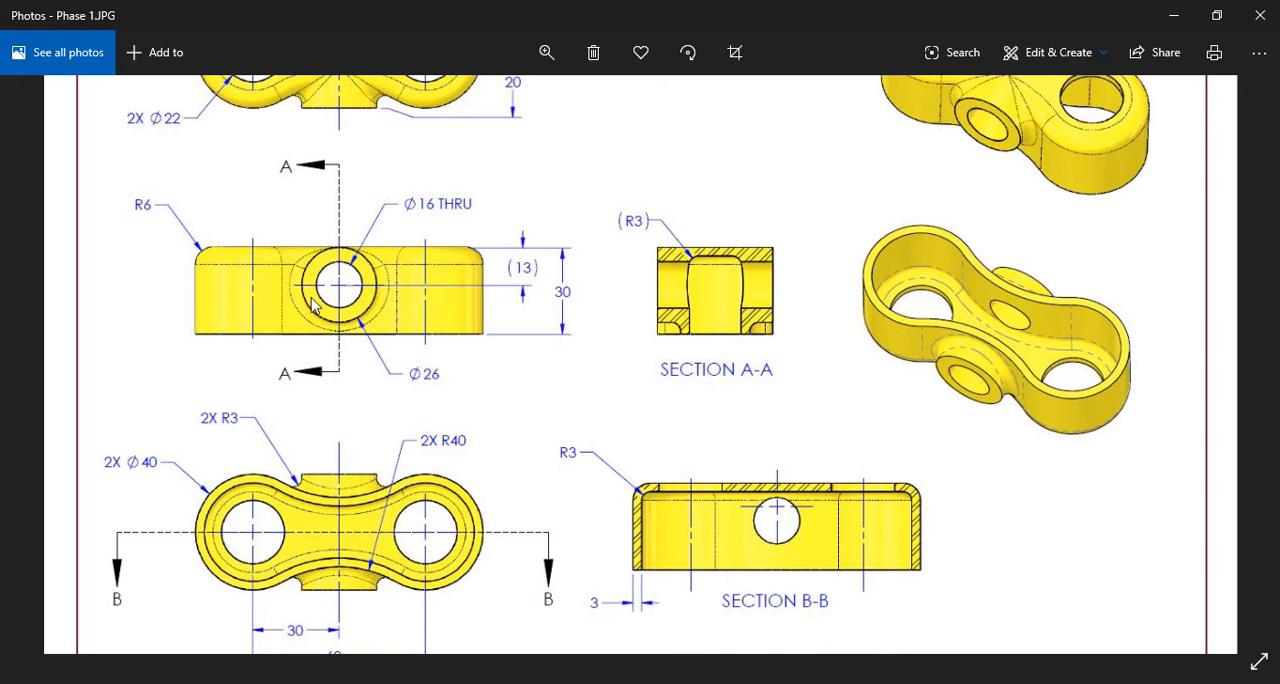
{"action": "mouse_move", "coordinate": [311, 298]}
{"action": "left_mouse_down"}
{"action": "mouse_move", "coordinate": [370, 446]}
{"action": "mouse_move", "coordinate": [377, 411]}
{"action": "mouse_move", "coordinate": [280, 245]}
{"action": "left_mouse_up"}
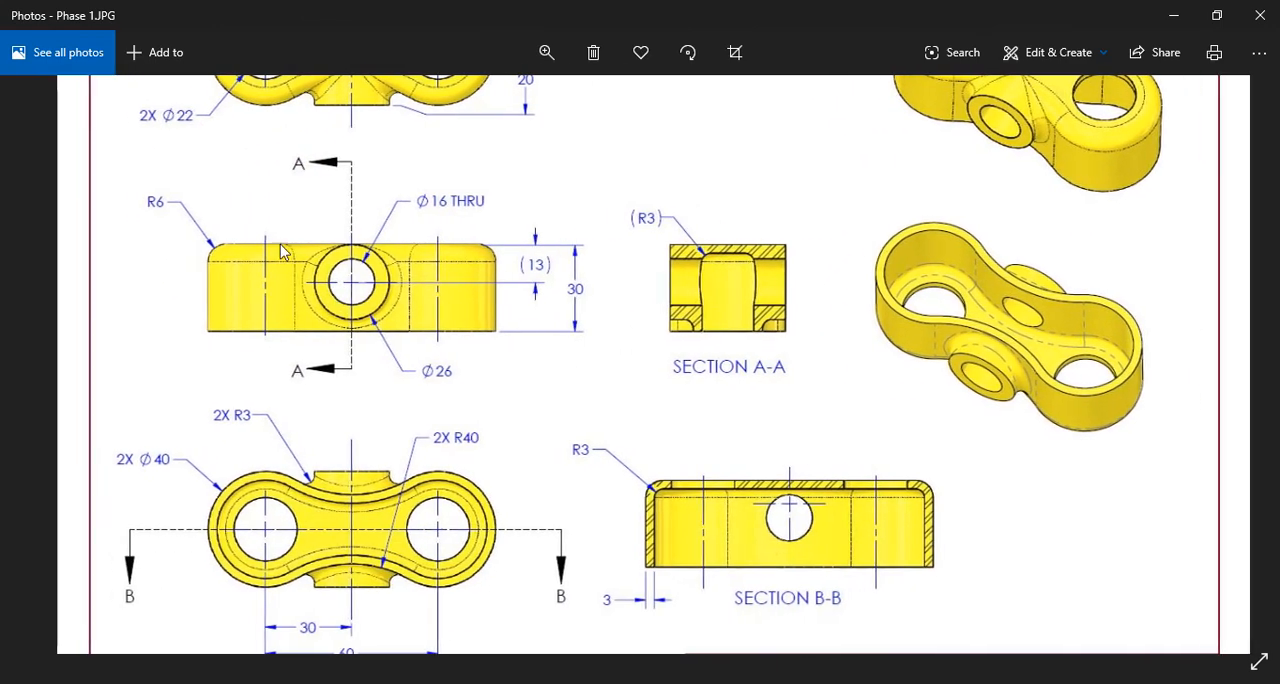
{"action": "left_click_drag", "start_coordinate": [383, 507], "coordinate": [380, 393]}
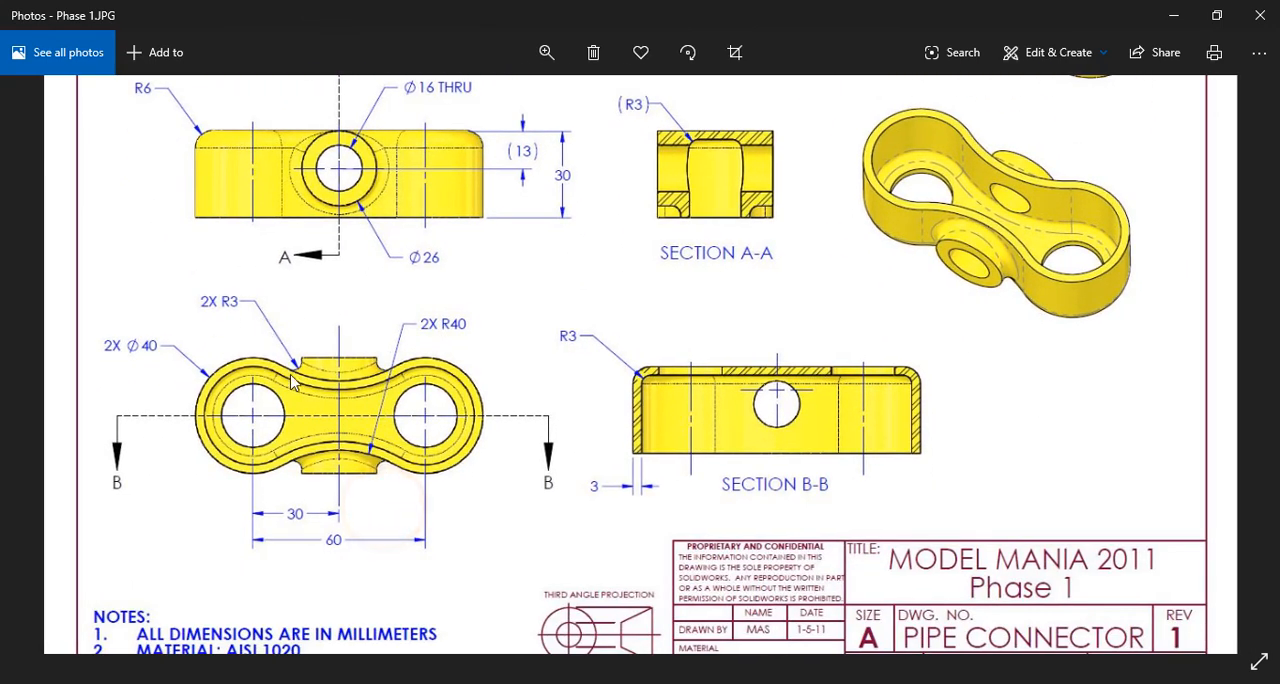
{"action": "left_click", "coordinate": [487, 683]}
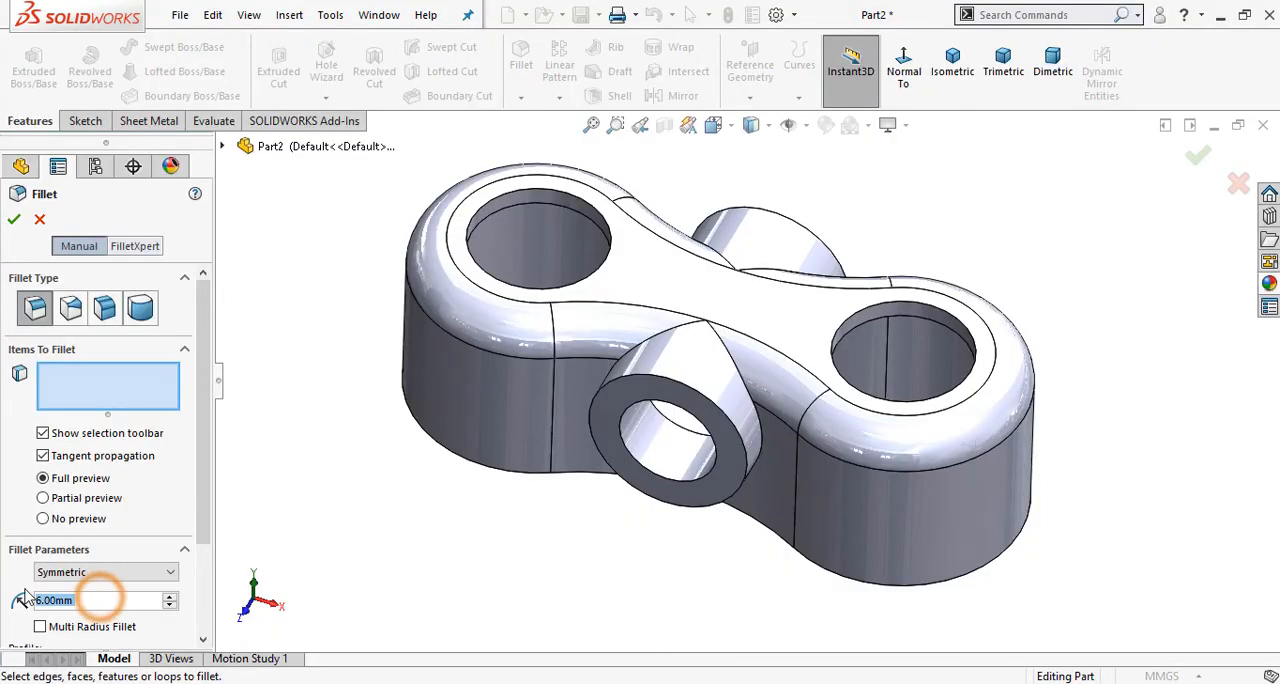
{"action": "type", "text": "3"}
{"action": "left_click", "coordinate": [409, 612]}
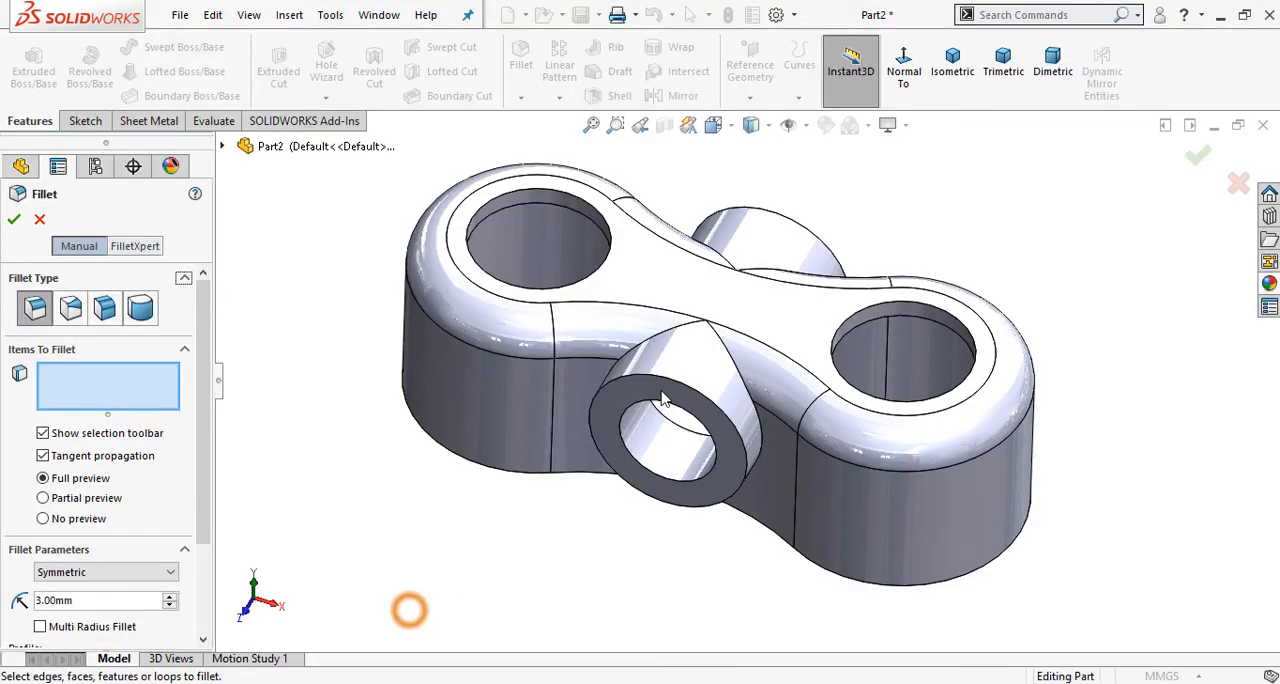
Step: Fillet the edges where the two side bosses meet the body with the 3 mm radius
{"action": "left_click", "coordinate": [718, 342]}
{"action": "scroll", "coordinate": [720, 340], "scroll_direction": "down", "scroll_amount": 6}
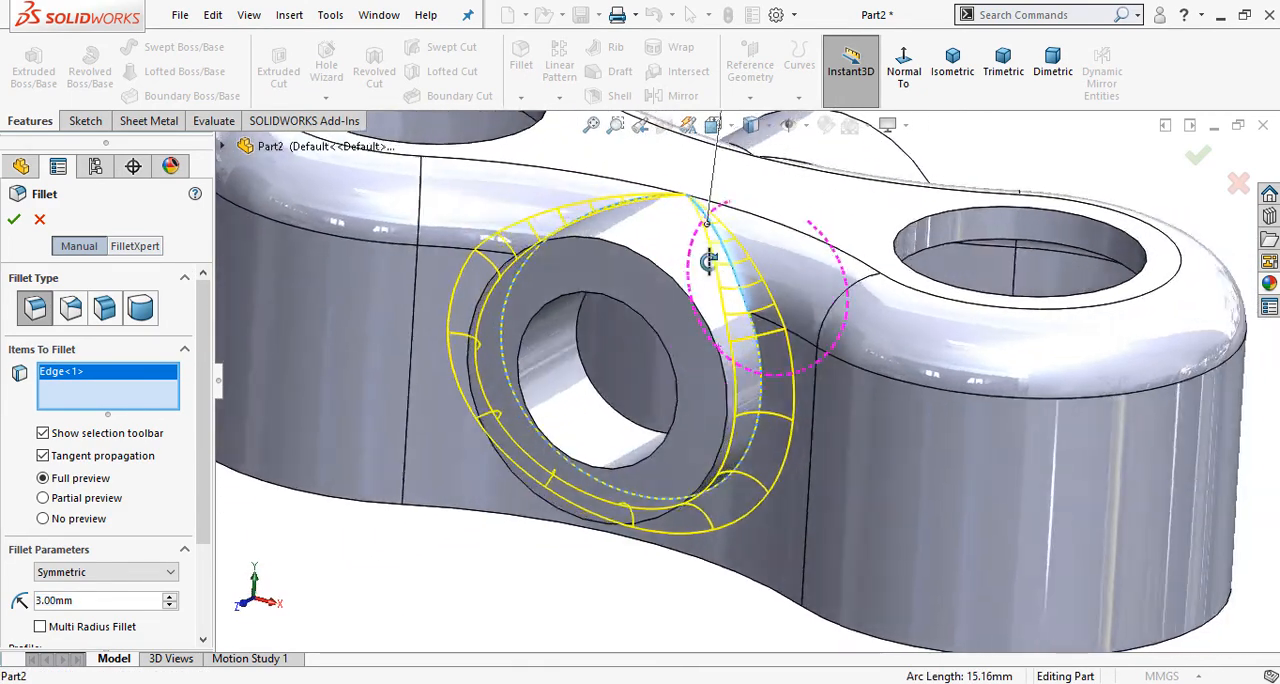
{"action": "mouse_move", "coordinate": [708, 262]}
{"action": "middle_mouse_down"}
{"action": "mouse_move", "coordinate": [710, 277]}
{"action": "mouse_move", "coordinate": [694, 246]}
{"action": "middle_mouse_up"}
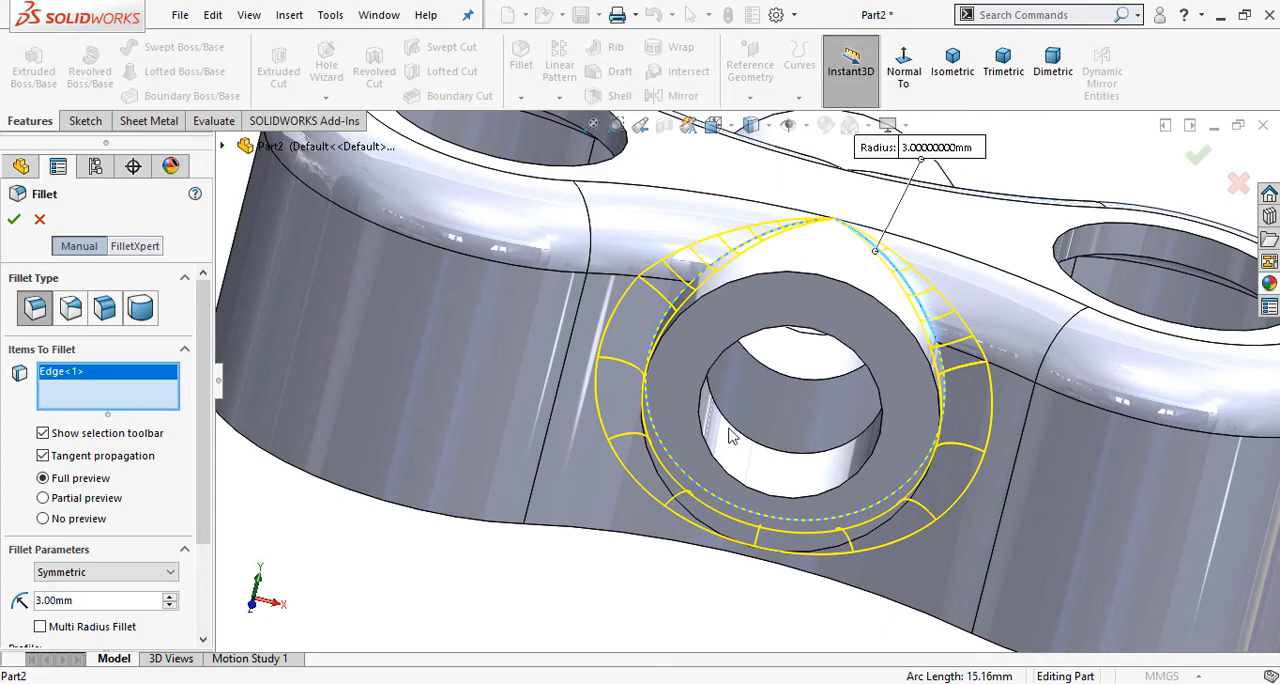
{"action": "middle_click_drag", "start_coordinate": [1032, 396], "coordinate": [838, 315]}
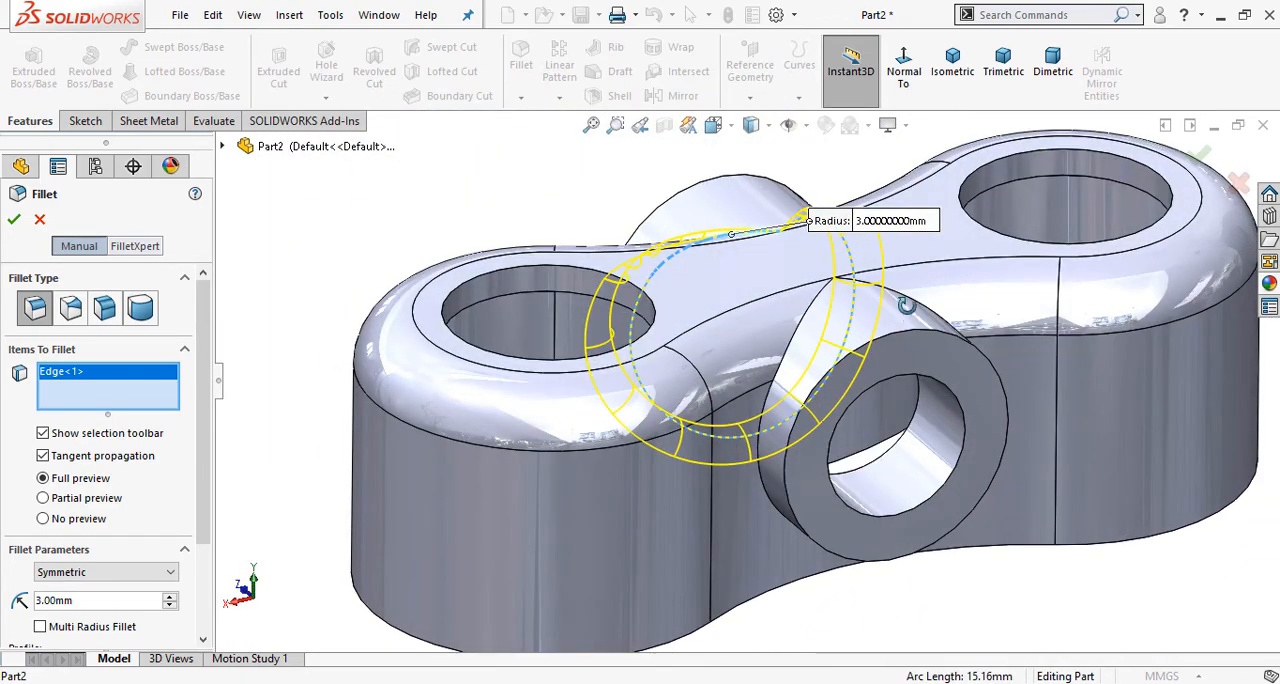
{"action": "scroll", "coordinate": [910, 320], "scroll_direction": "down", "scroll_amount": 5}
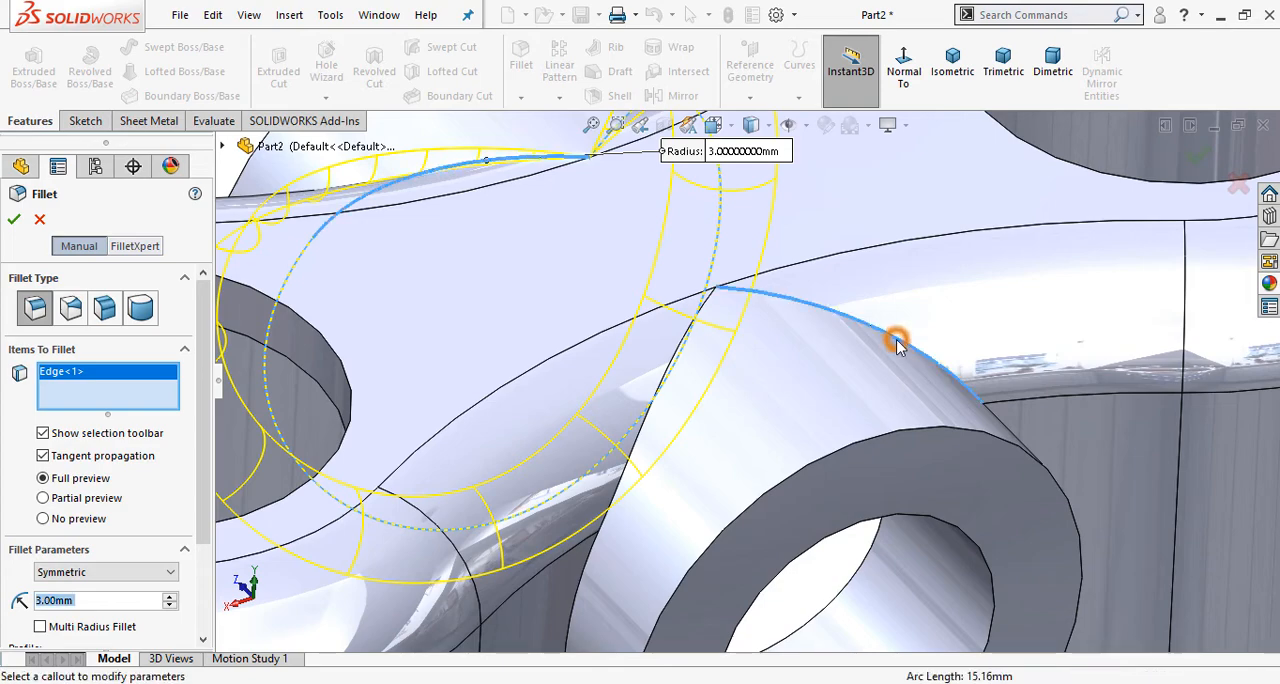
{"action": "left_click", "coordinate": [896, 339]}
{"action": "scroll", "coordinate": [894, 340], "scroll_direction": "up", "scroll_amount": 5}
{"action": "middle_click_drag", "start_coordinate": [867, 492], "coordinate": [989, 572]}
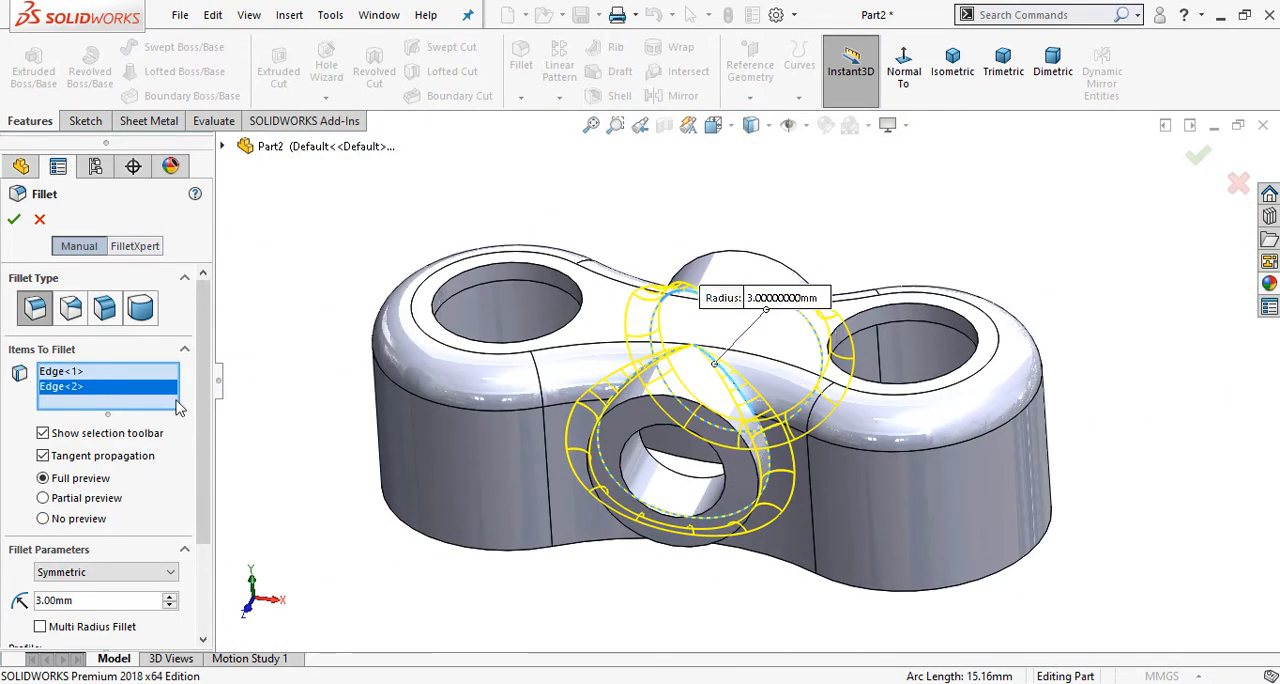
{"action": "left_click", "coordinate": [16, 221]}
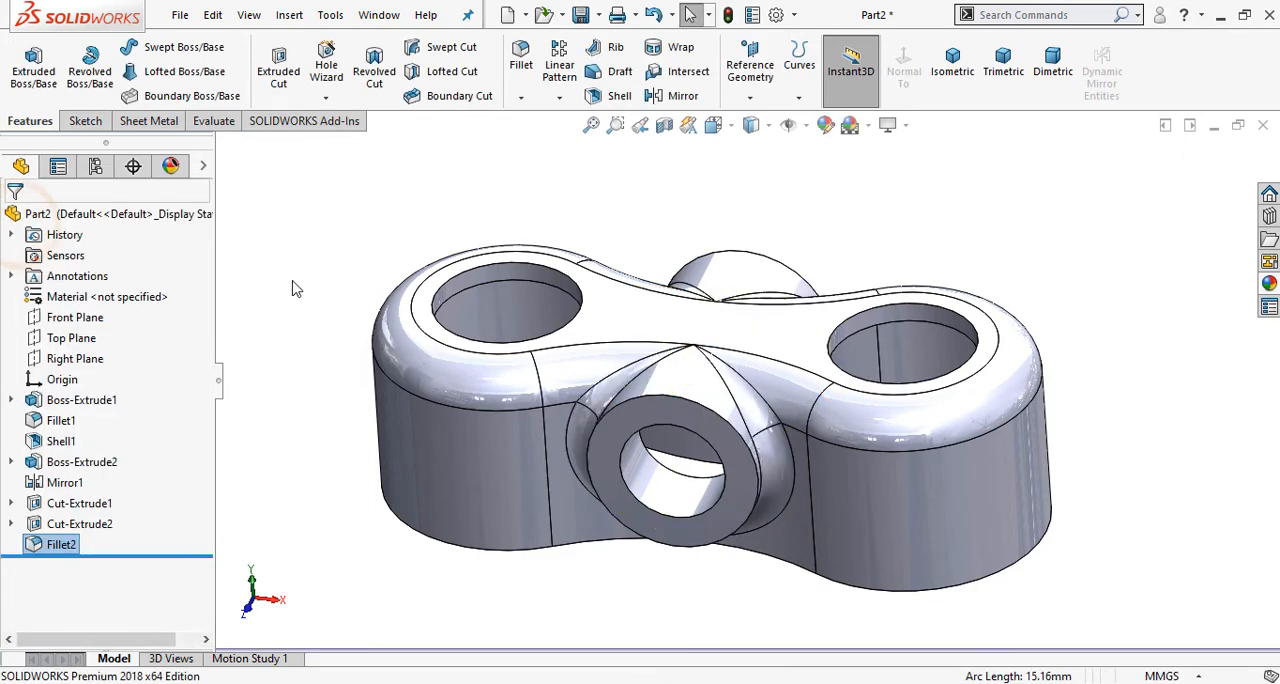
Step: Compare the filleted model with the Phase 1 drawing, examining its views, sections and notes for remaining features and the material
{"action": "mouse_move", "coordinate": [289, 279]}
{"action": "middle_mouse_down"}
{"action": "mouse_move", "coordinate": [553, 352]}
{"action": "mouse_move", "coordinate": [574, 277]}
{"action": "mouse_move", "coordinate": [523, 489]}
{"action": "middle_mouse_up"}
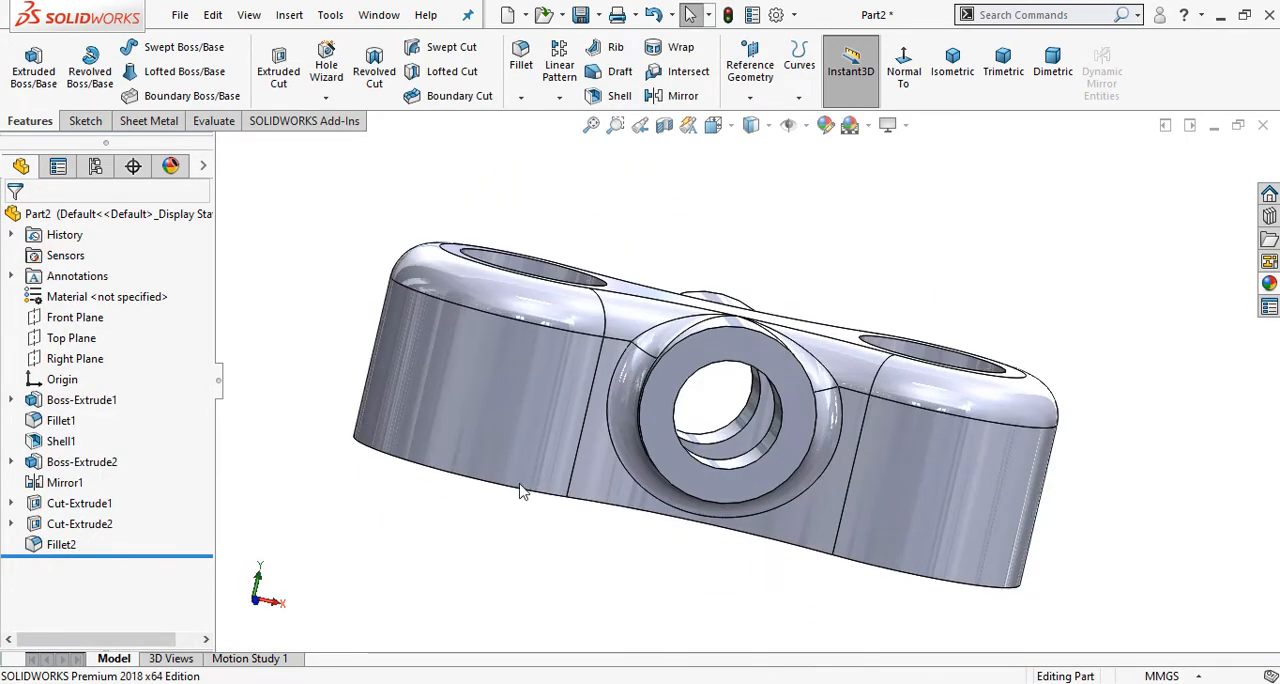
{"action": "key", "text": "alt+Tab"}
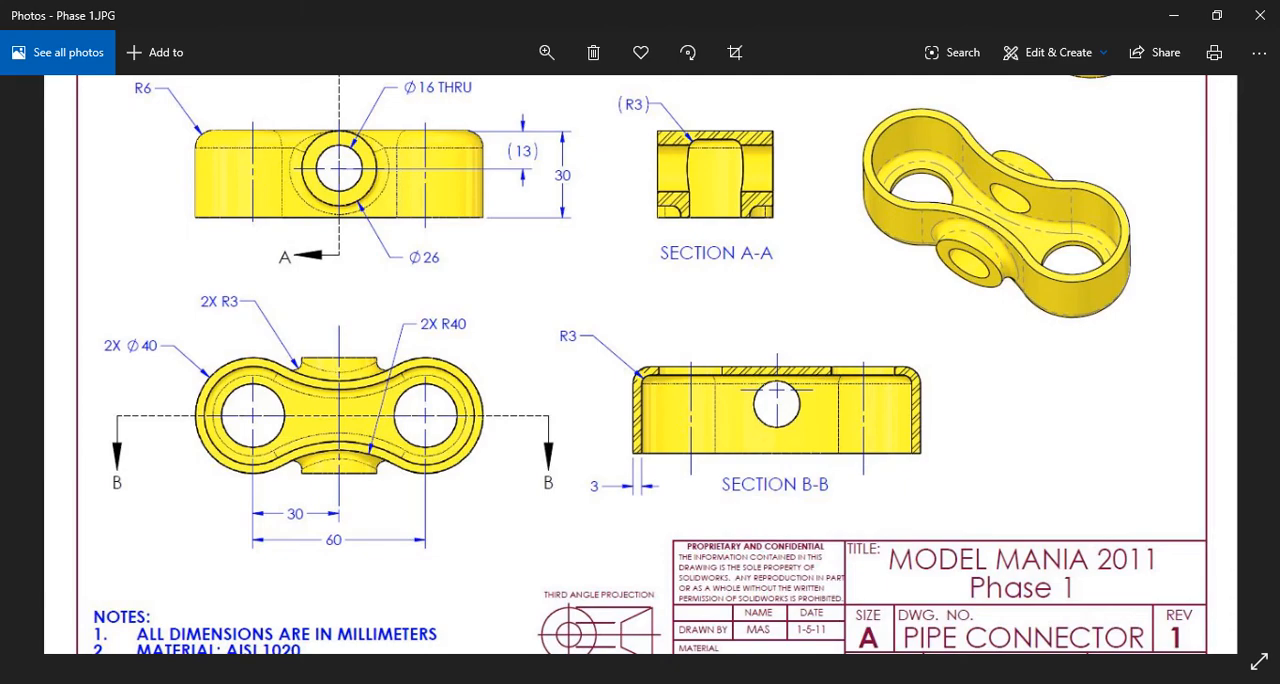
{"action": "scroll", "coordinate": [633, 418], "scroll_direction": "up", "scroll_amount": 1}
{"action": "scroll", "coordinate": [640, 403], "scroll_direction": "down", "scroll_amount": 3}
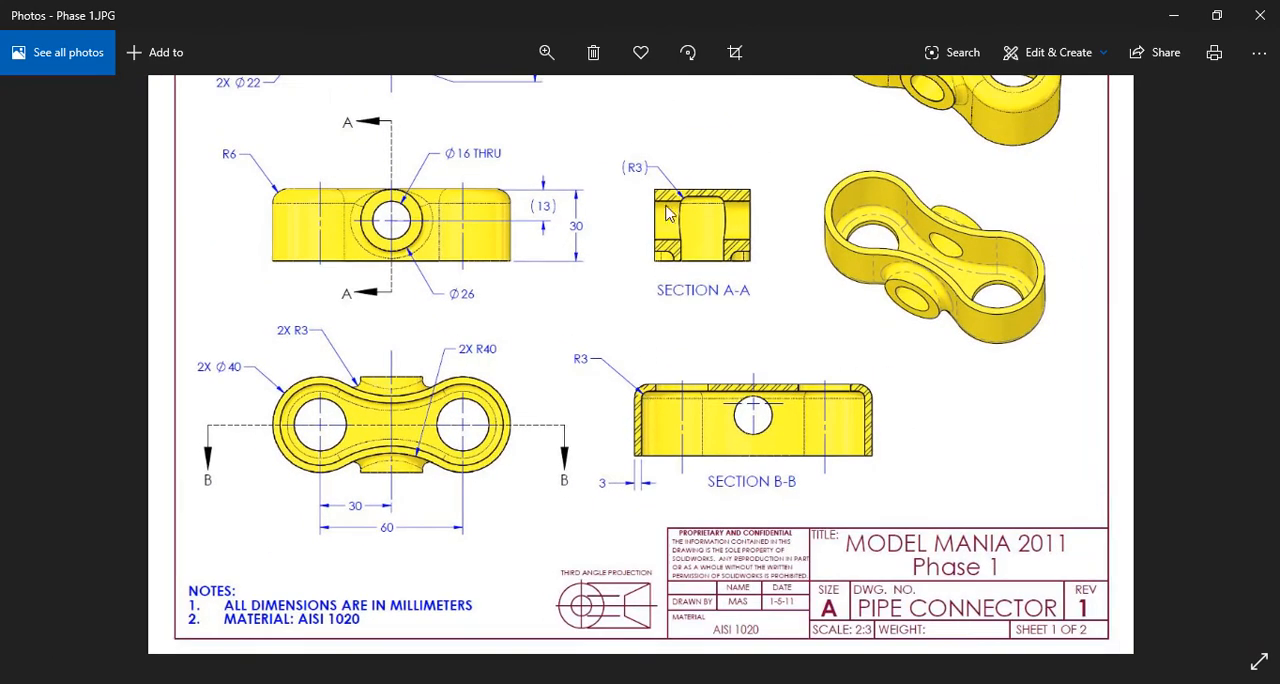
{"action": "left_click_drag", "start_coordinate": [668, 186], "coordinate": [613, 337]}
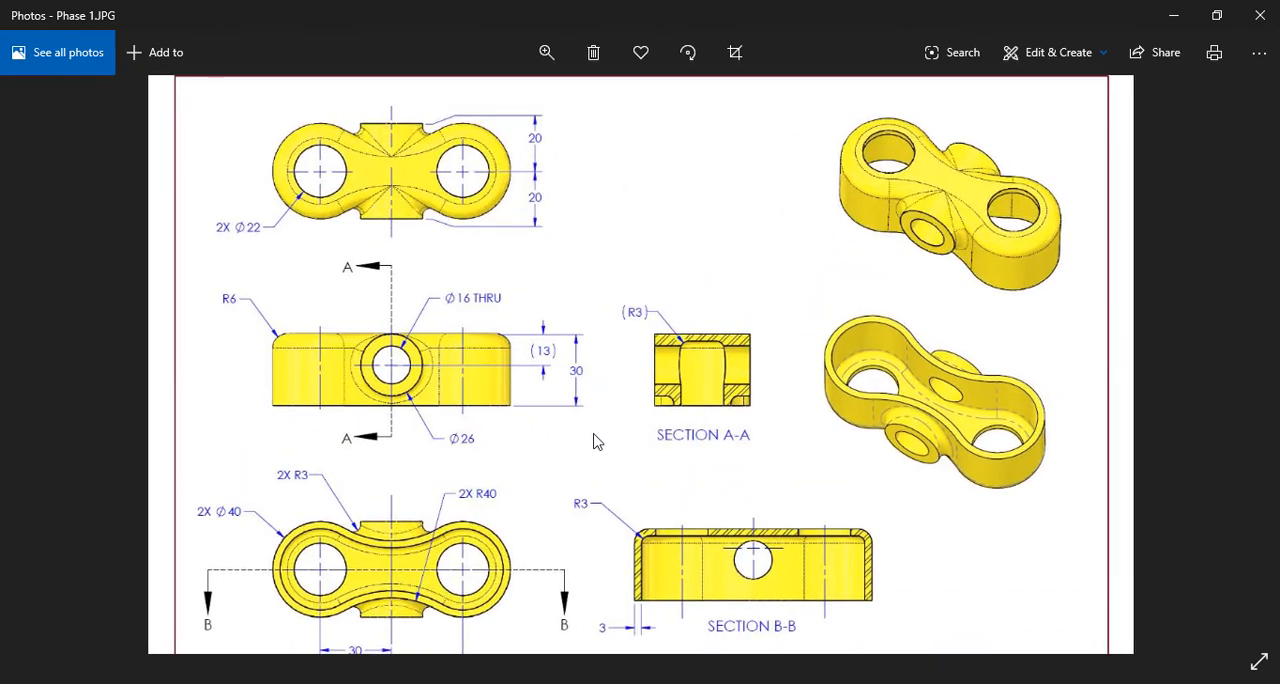
{"action": "left_click_drag", "start_coordinate": [597, 441], "coordinate": [615, 333]}
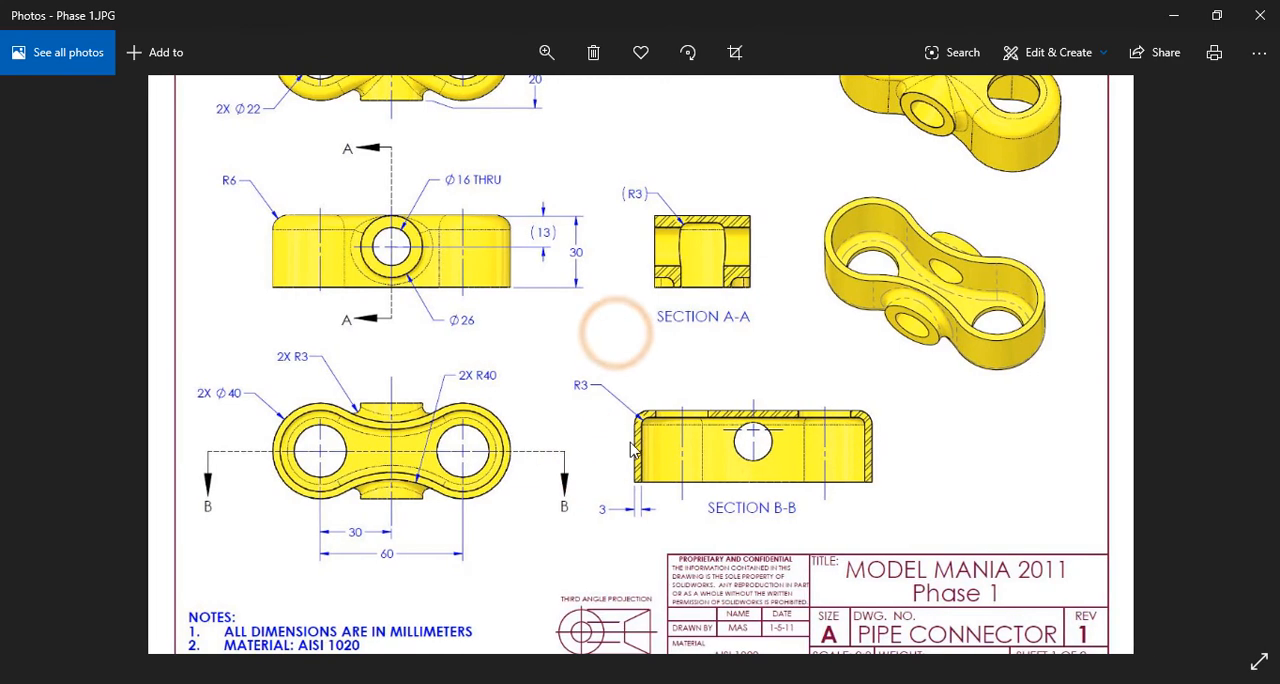
{"action": "left_click_drag", "start_coordinate": [630, 442], "coordinate": [625, 430]}
{"action": "left_click_drag", "start_coordinate": [690, 542], "coordinate": [660, 503]}
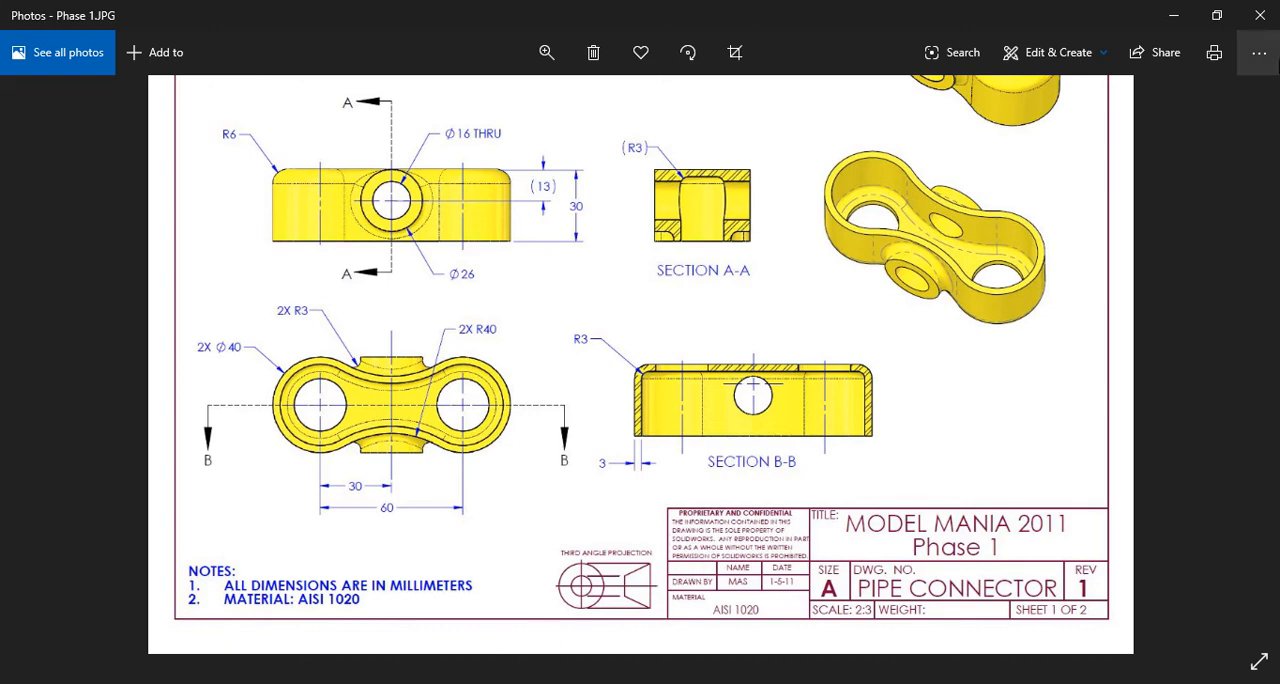
{"action": "double_click", "coordinate": [1190, 186]}
{"action": "left_click", "coordinate": [489, 680]}
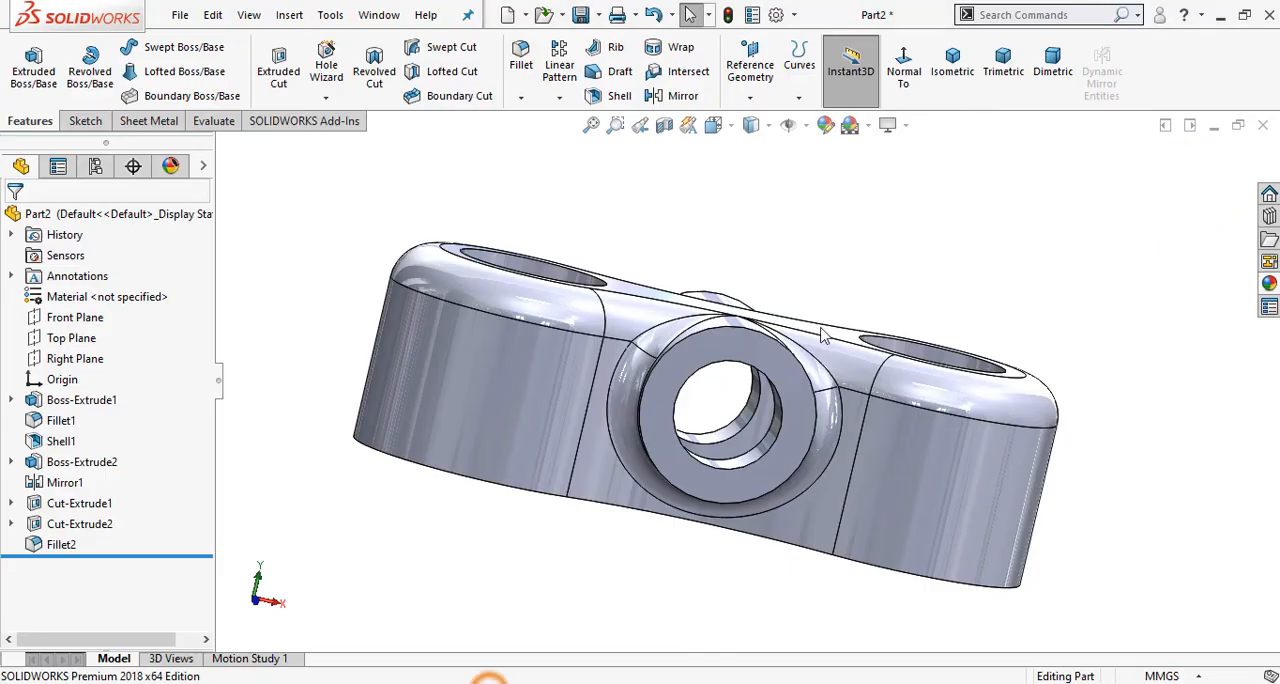
Step: Show the part in isometric view and colour the whole part yellow (RGB 255, 255, 0) from the standard palette
{"action": "left_click", "coordinate": [948, 72]}
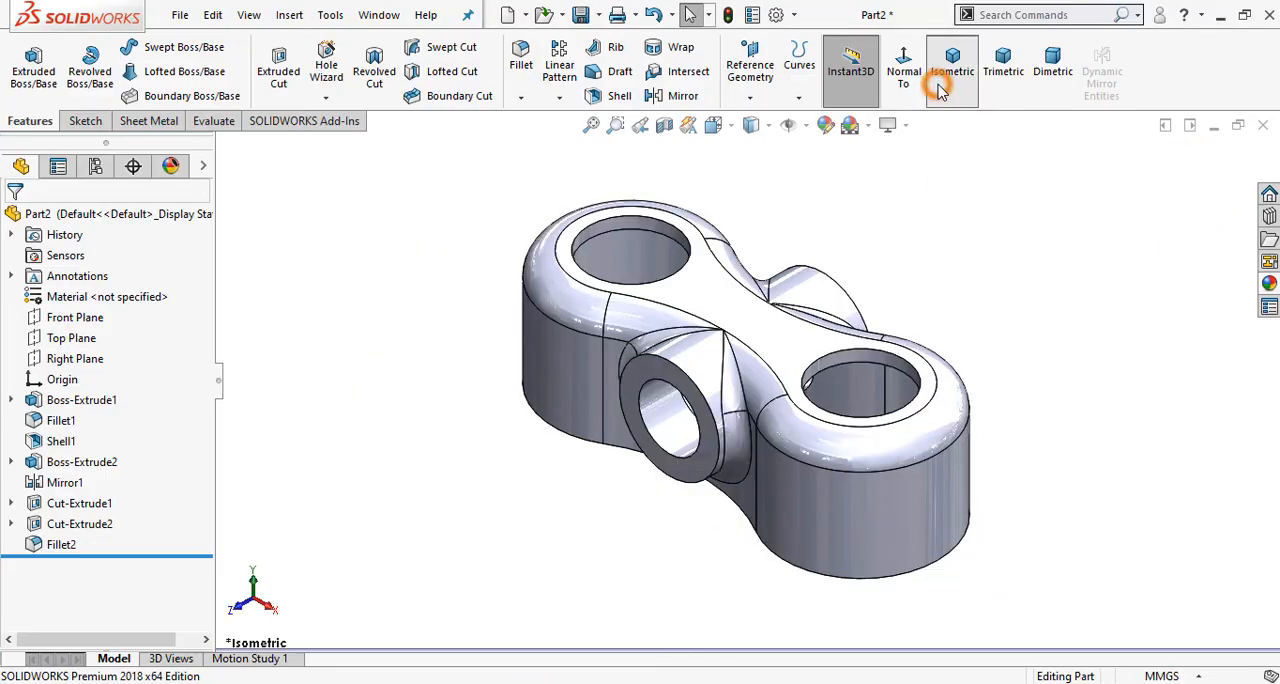
{"action": "left_click", "coordinate": [823, 125]}
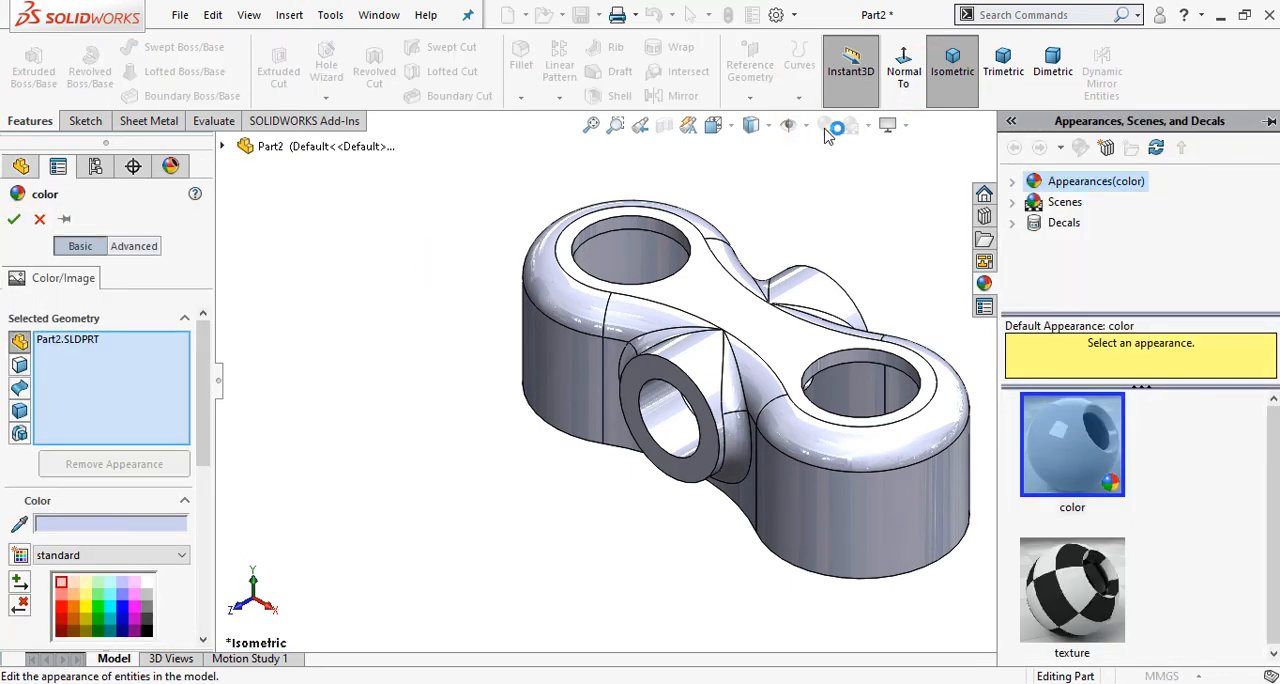
{"action": "left_click", "coordinate": [204, 364]}
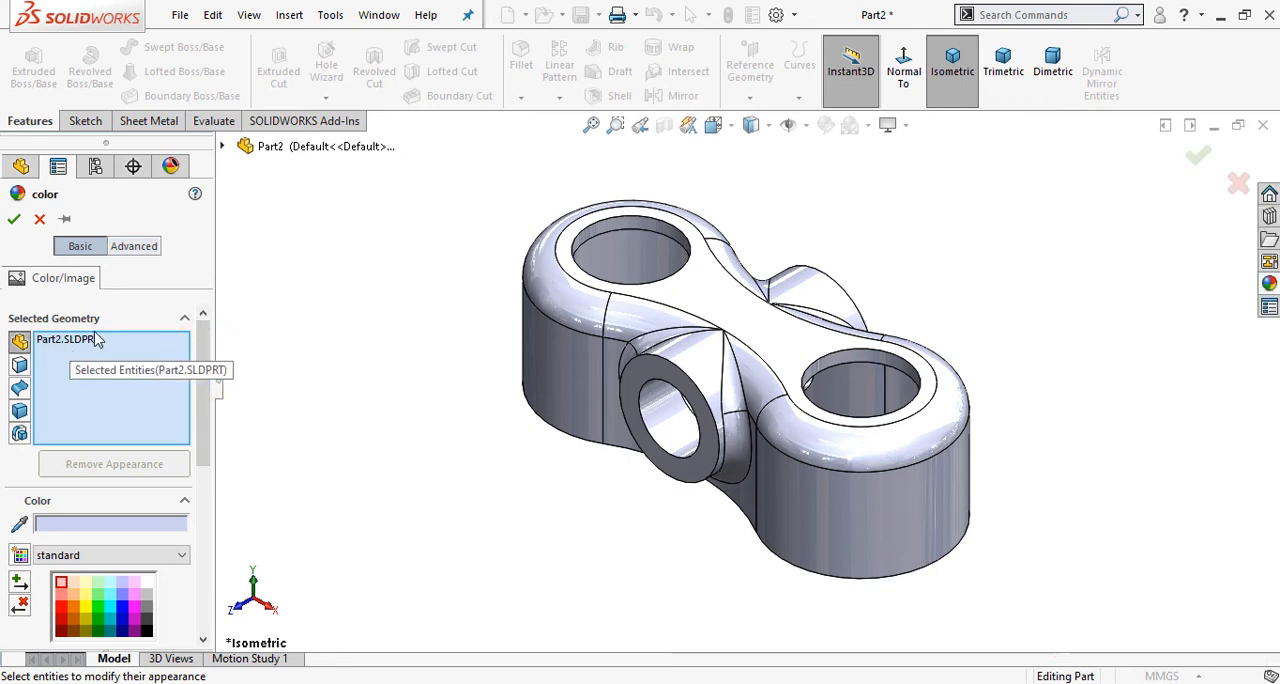
{"action": "left_click_drag", "start_coordinate": [202, 358], "coordinate": [202, 448]}
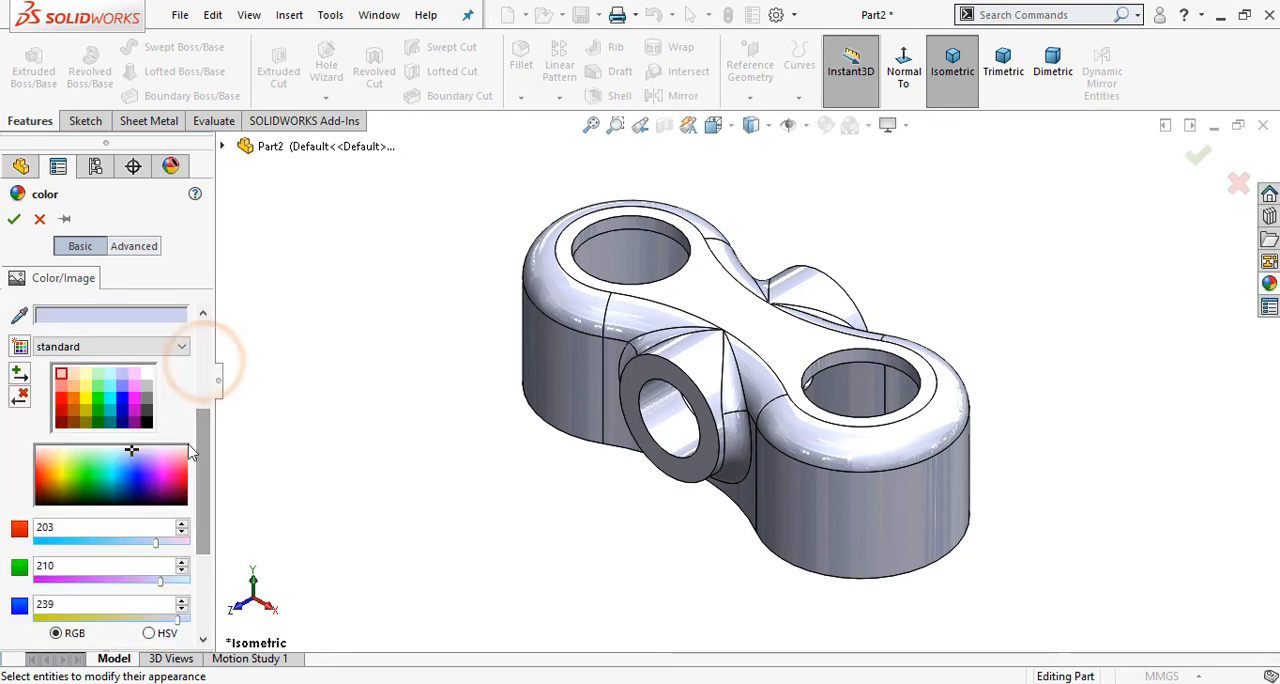
{"action": "left_click", "coordinate": [84, 402]}
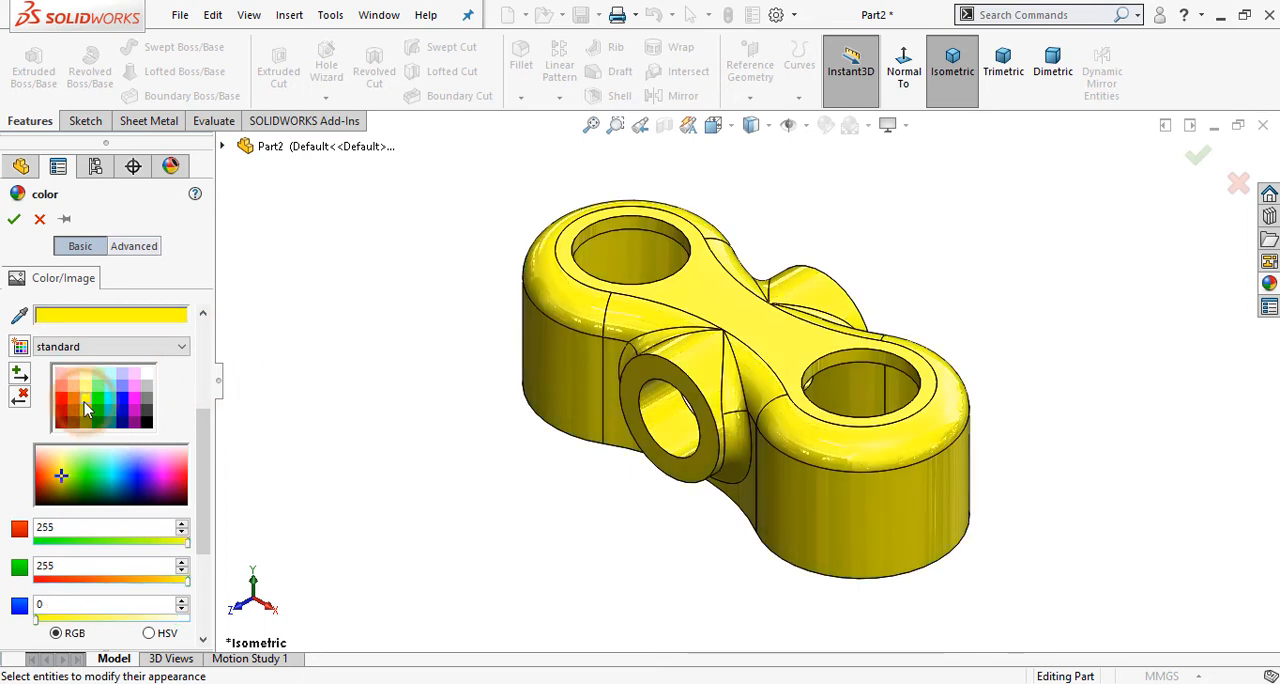
{"action": "left_click", "coordinate": [14, 218]}
{"action": "left_click", "coordinate": [279, 257]}
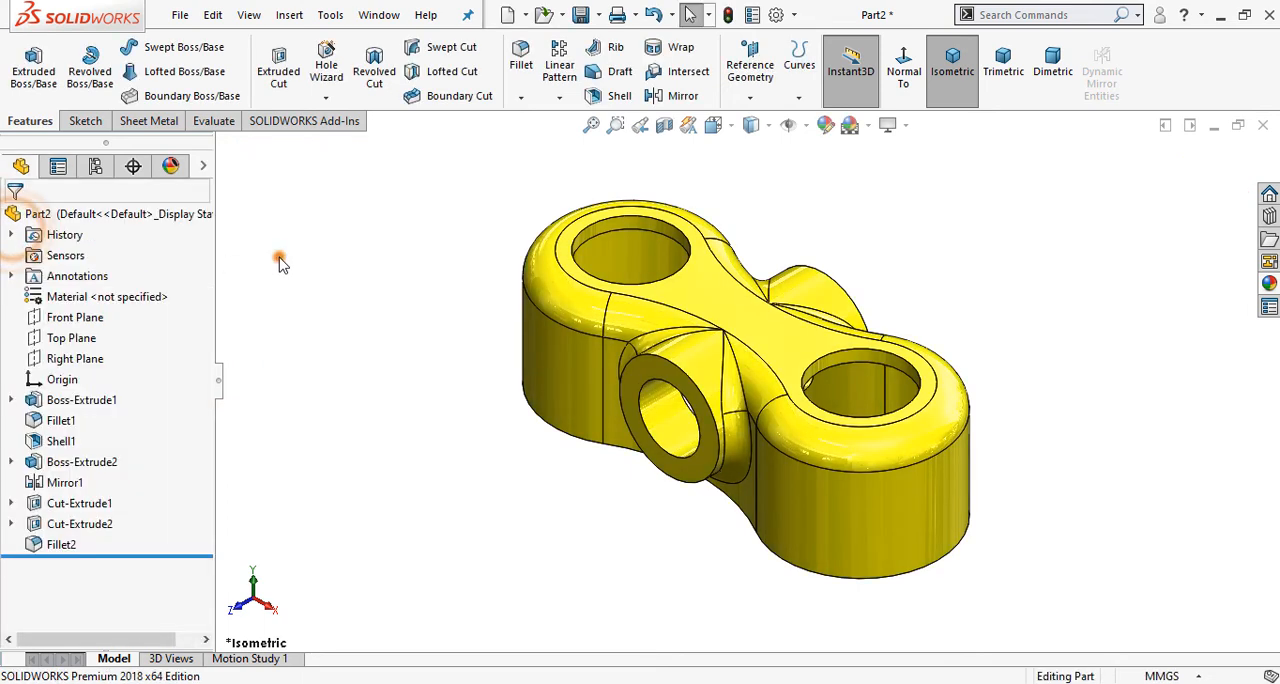
Step: Assign Plain Carbon Steel as the part's material
{"action": "right_click", "coordinate": [145, 297]}
{"action": "left_click", "coordinate": [268, 372]}
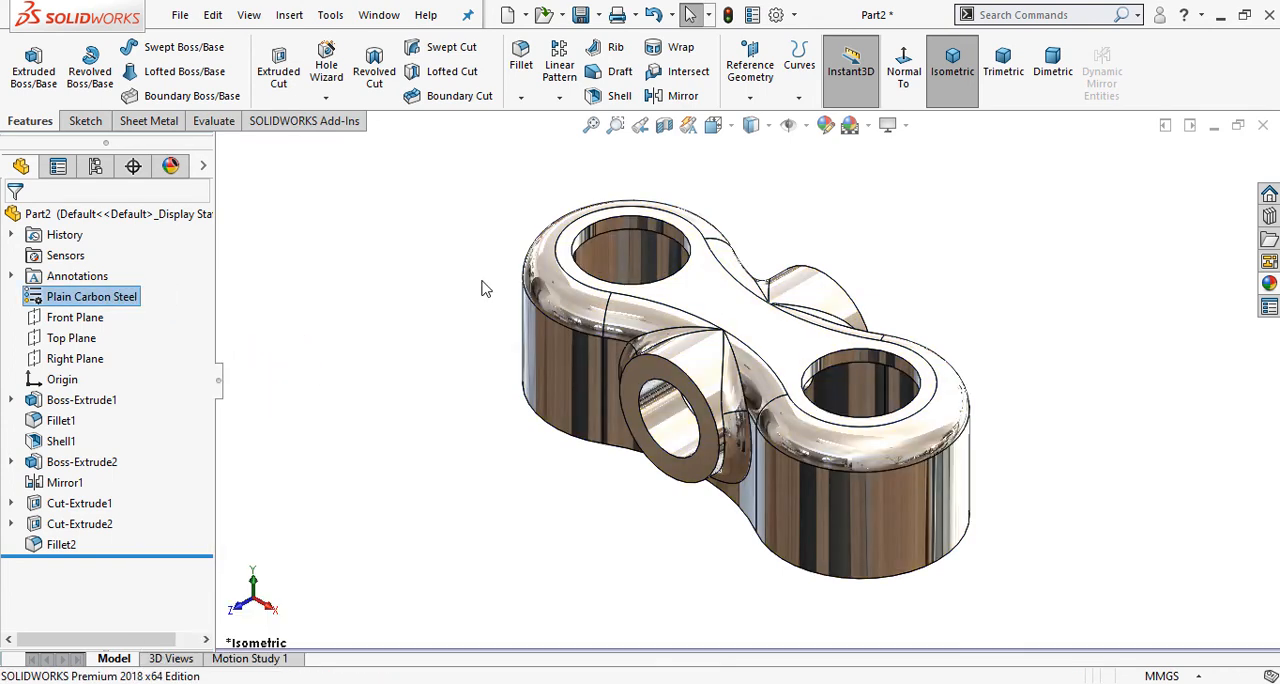
{"action": "left_click", "coordinate": [480, 288]}
Step: Change the colour of the part's carbon steel appearance to yellow from the standard palette
{"action": "left_click", "coordinate": [825, 124]}
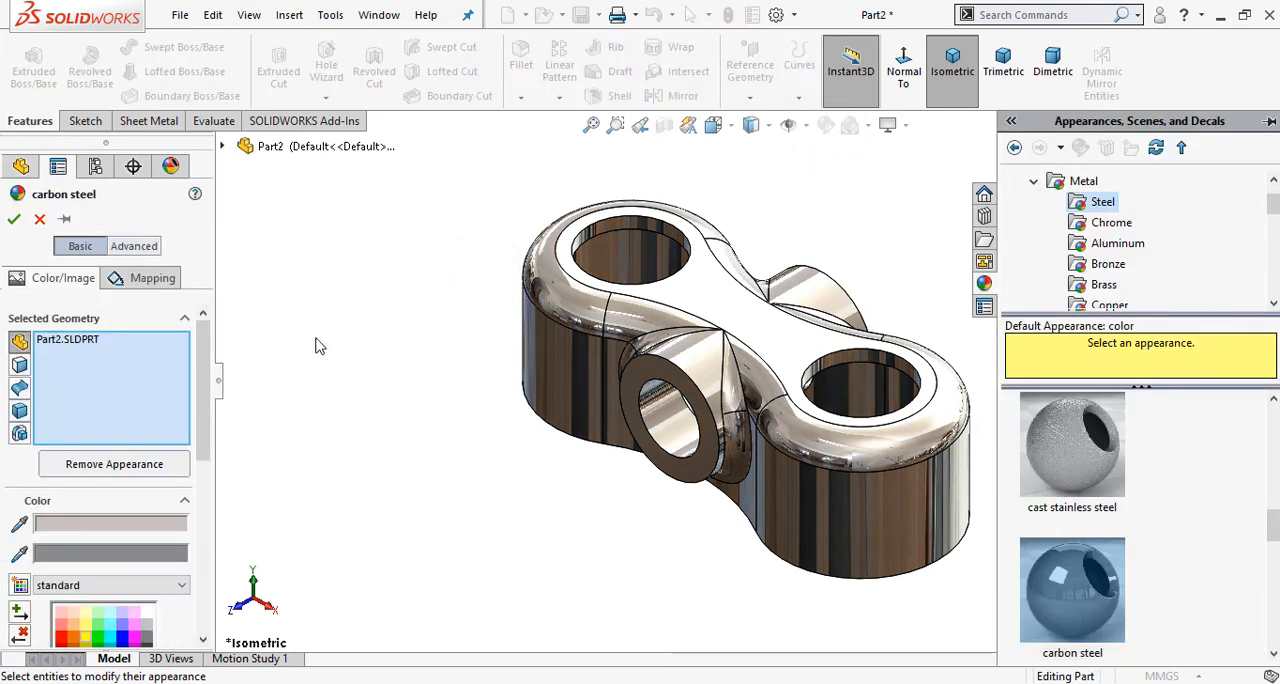
{"action": "left_click_drag", "start_coordinate": [206, 372], "coordinate": [207, 424]}
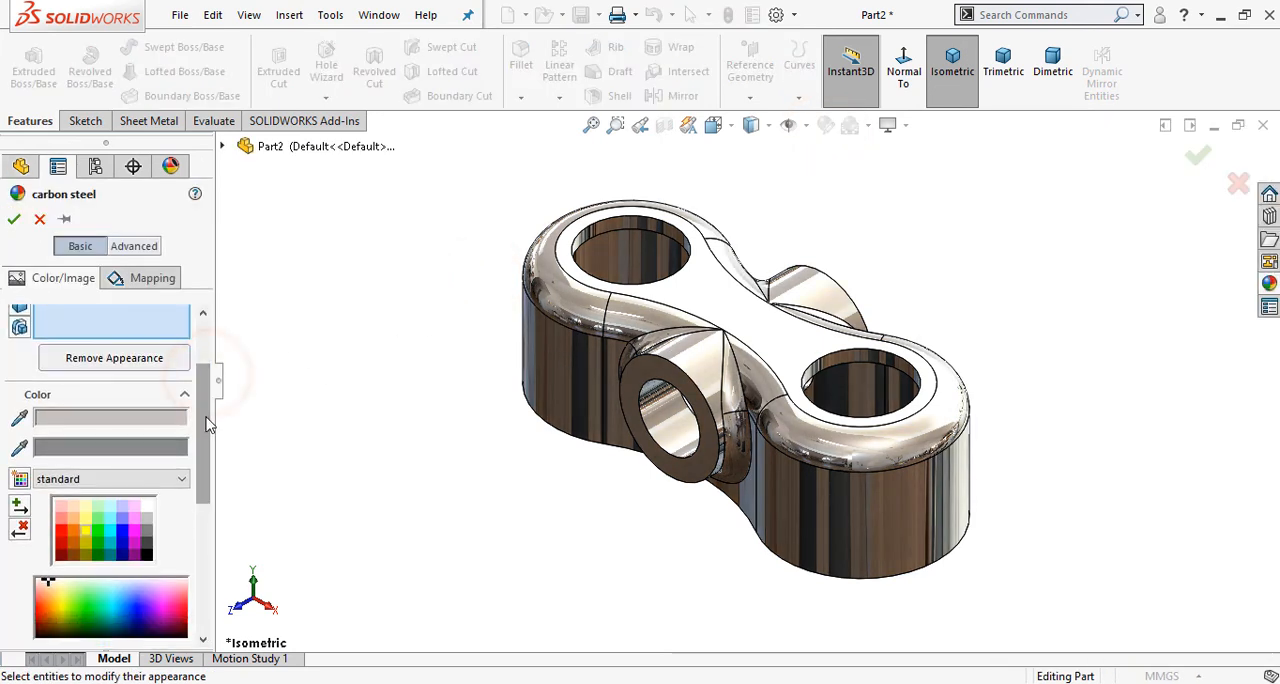
{"action": "left_click", "coordinate": [88, 535]}
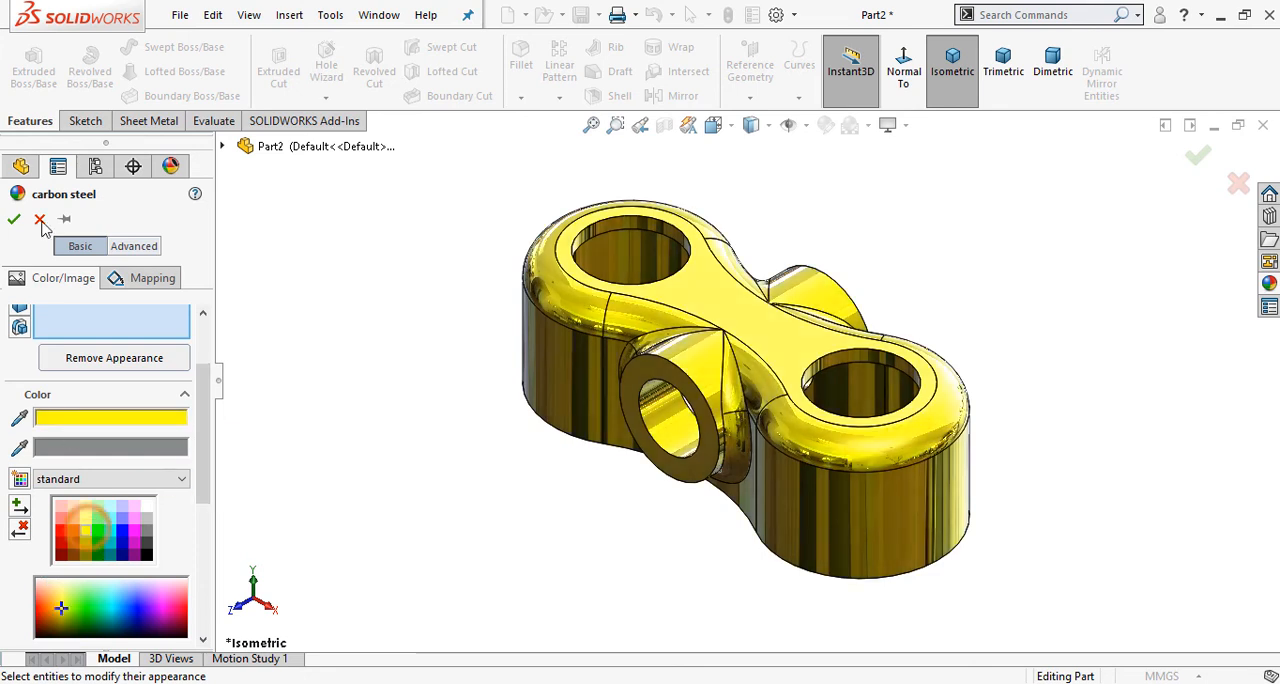
{"action": "left_click", "coordinate": [14, 218]}
{"action": "left_click", "coordinate": [494, 314]}
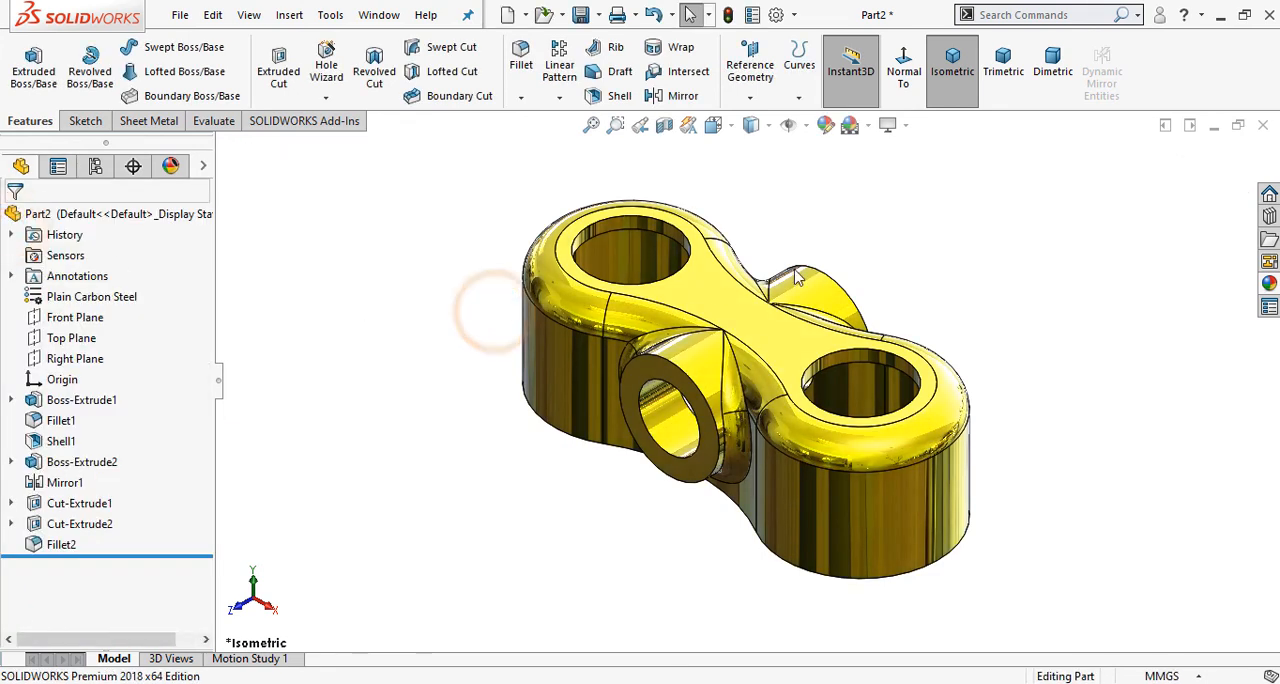
{"action": "scroll", "coordinate": [873, 251], "scroll_direction": "down", "scroll_amount": 2}
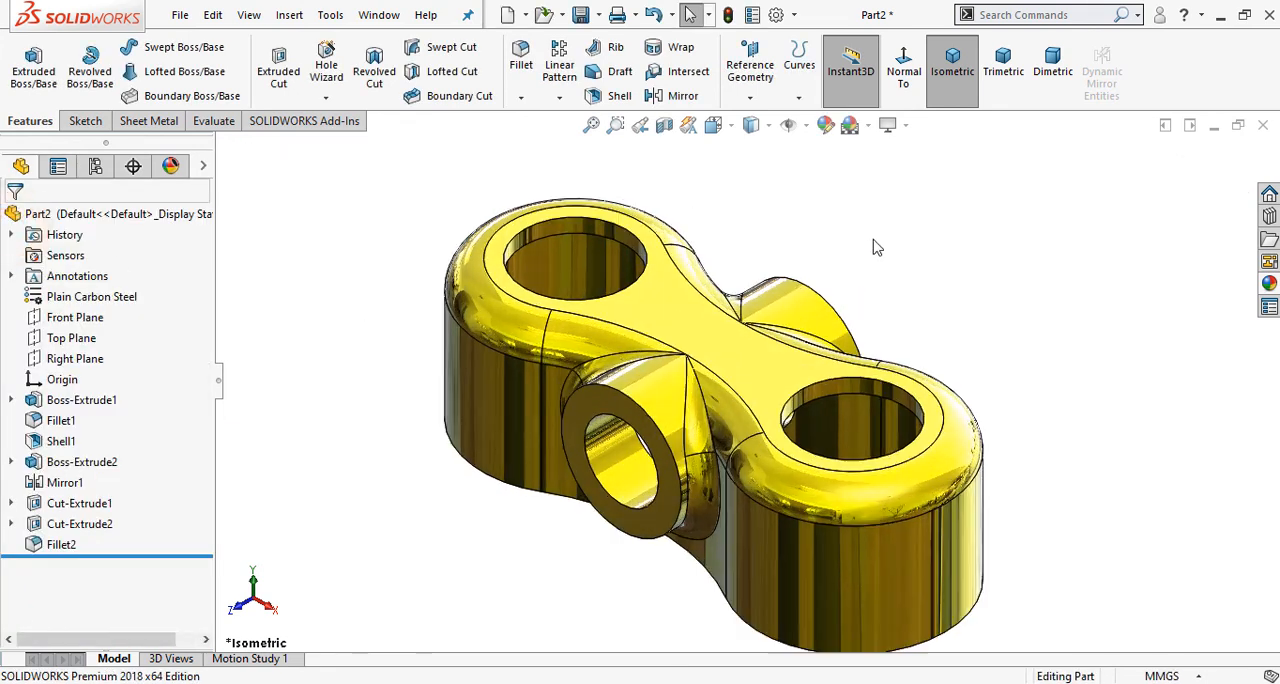
Step: Save the finished part as Exercise-2.SLDPRT in the Exercise folder inside SolidworksTutorials
{"action": "left_click", "coordinate": [582, 18]}
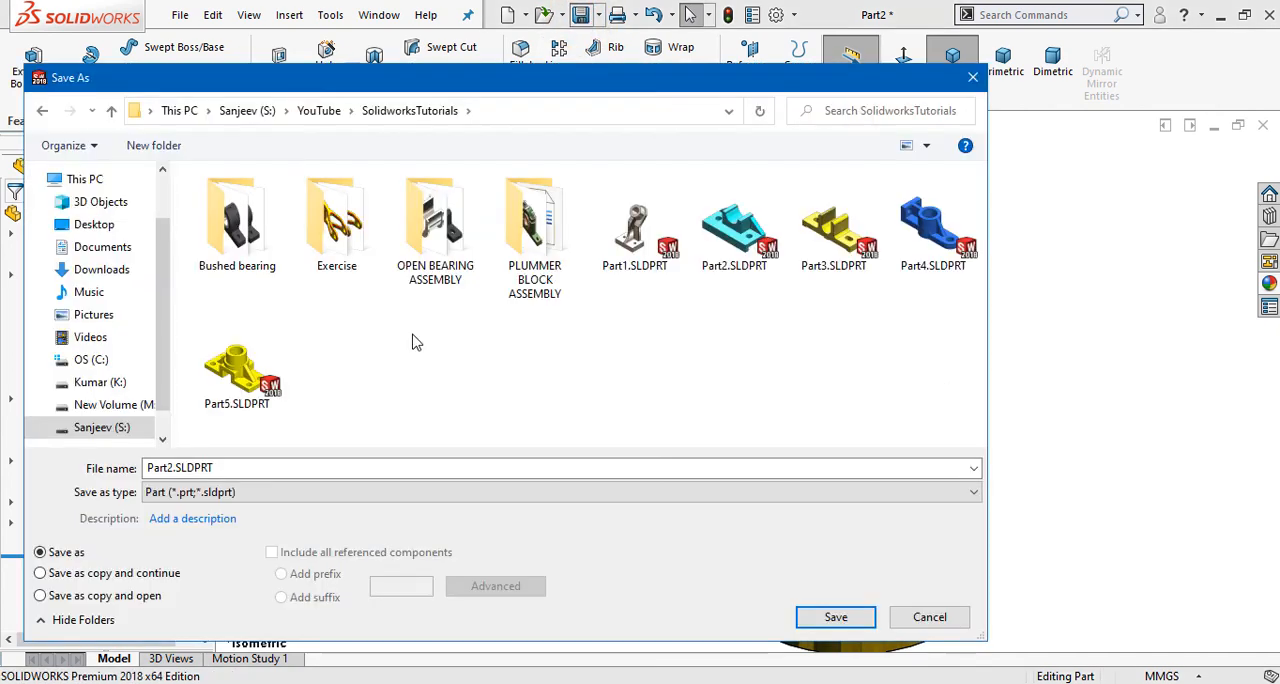
{"action": "double_click", "coordinate": [338, 220]}
{"action": "double_click", "coordinate": [228, 468]}
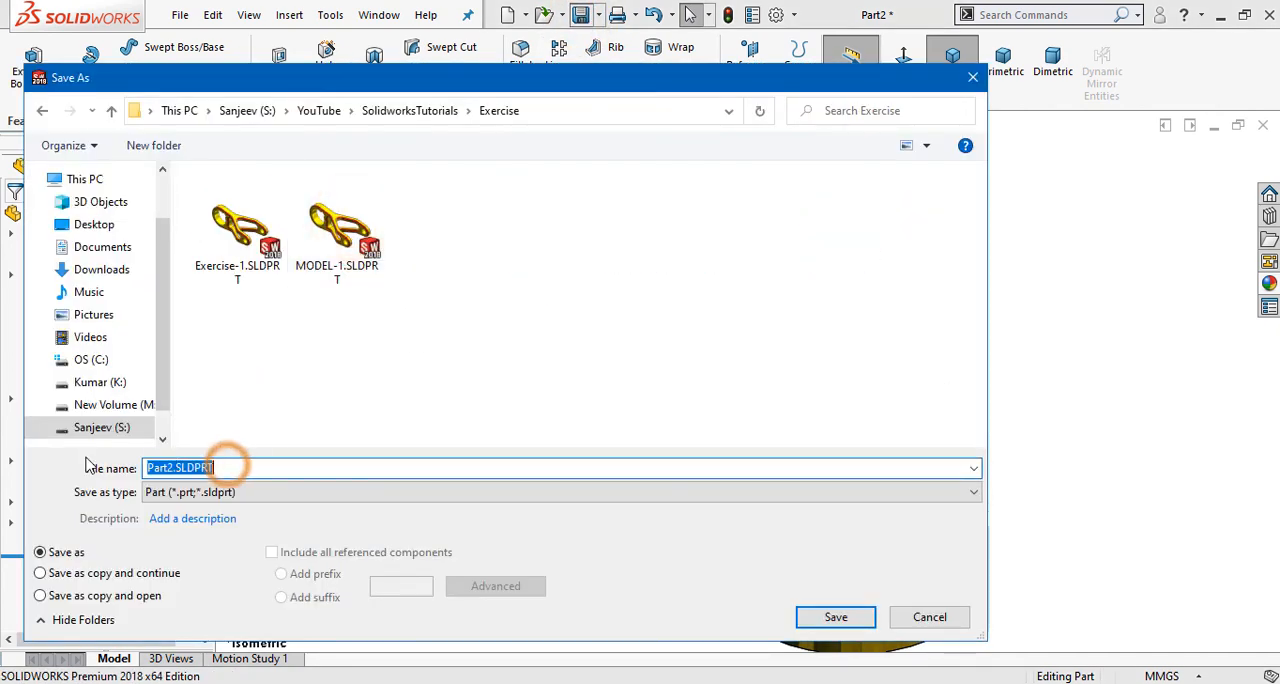
{"action": "type", "text": "e"}
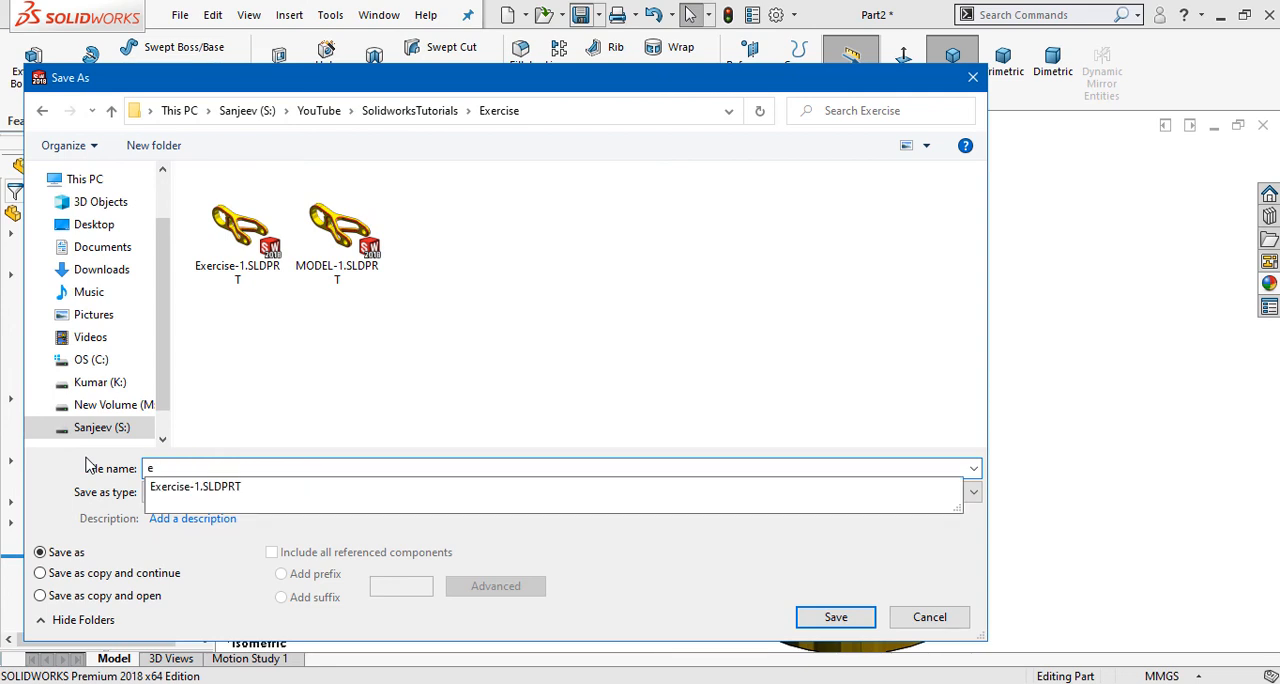
{"action": "key", "text": "BackSpace"}
{"action": "left_click", "coordinate": [237, 230]}
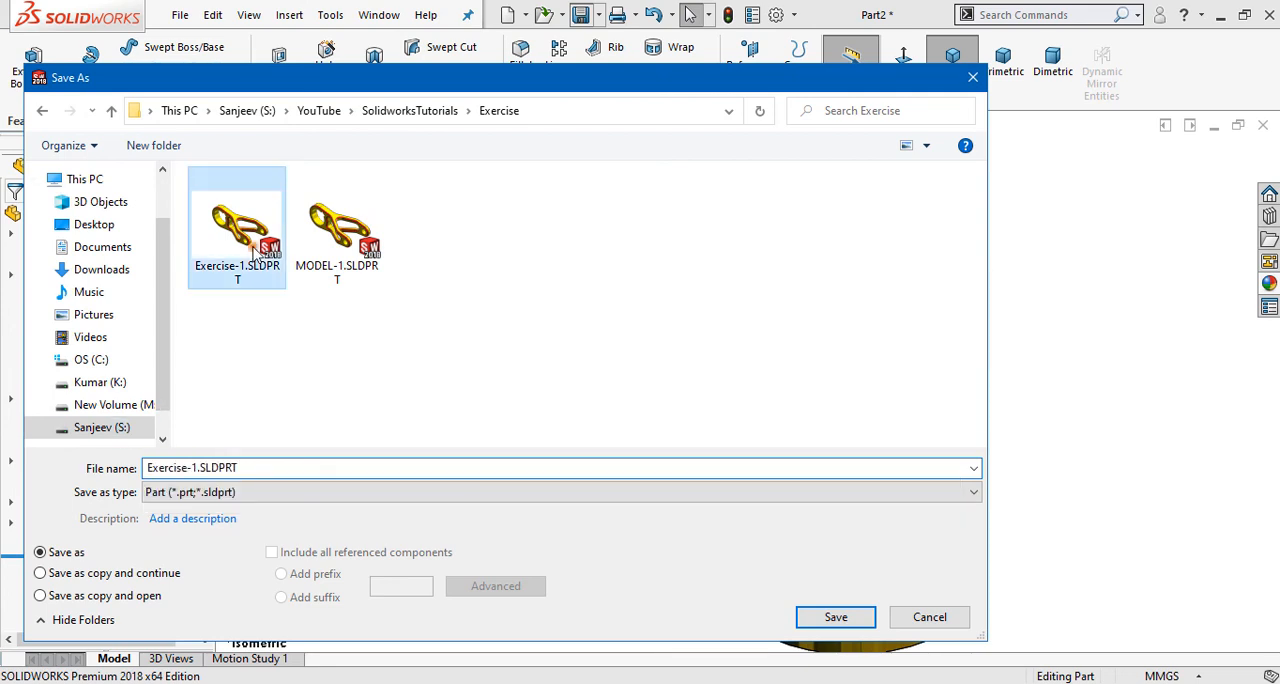
{"action": "left_click", "coordinate": [195, 470]}
{"action": "left_click", "coordinate": [193, 468]}
{"action": "key", "text": "shift+End"}
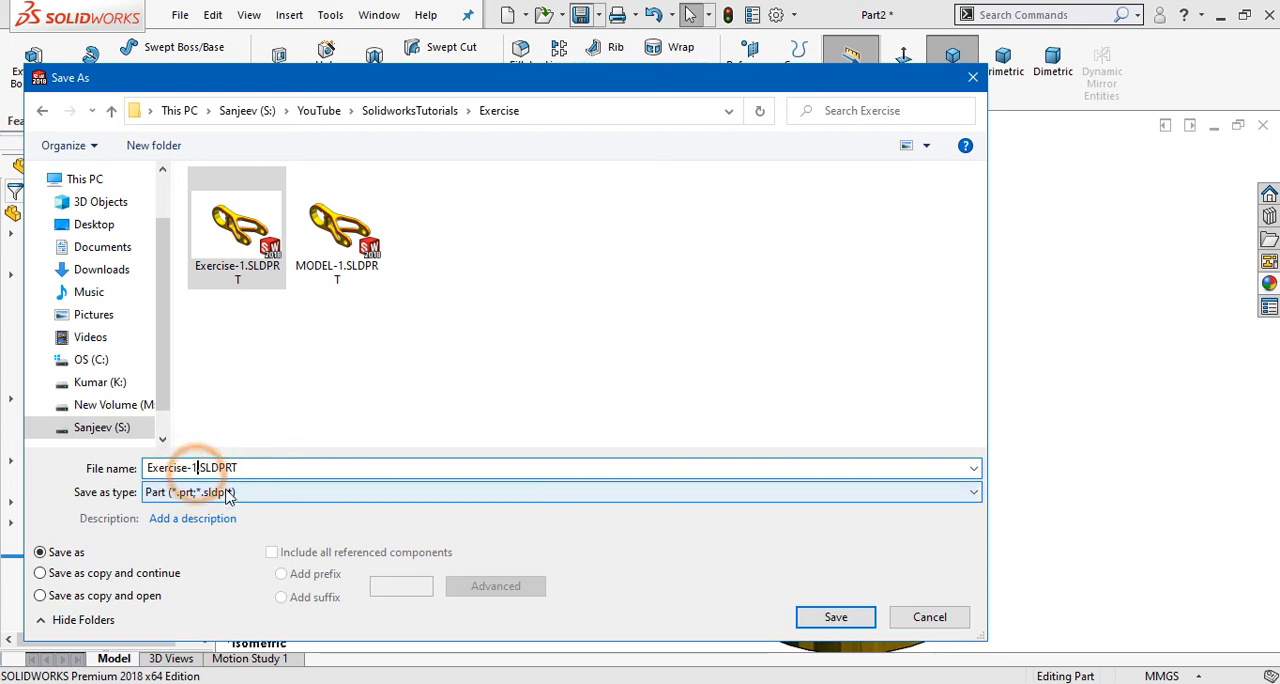
{"action": "key", "text": "BackSpace"}
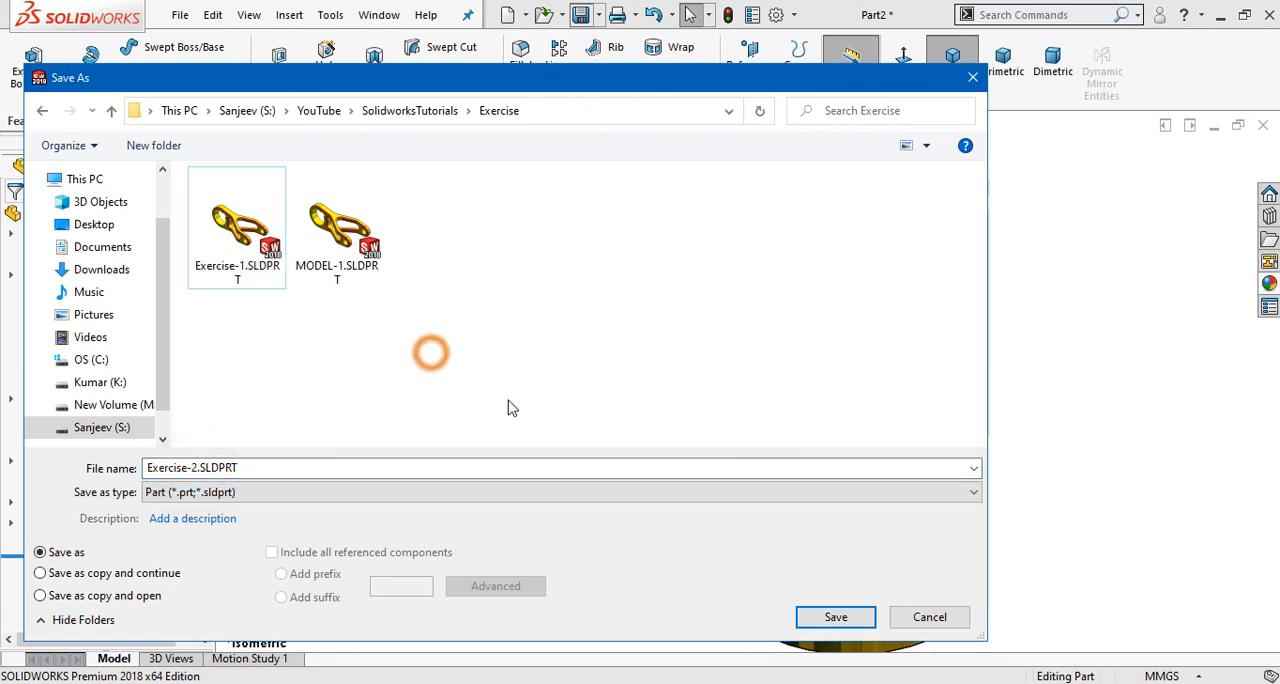
{"action": "left_click", "coordinate": [818, 616]}
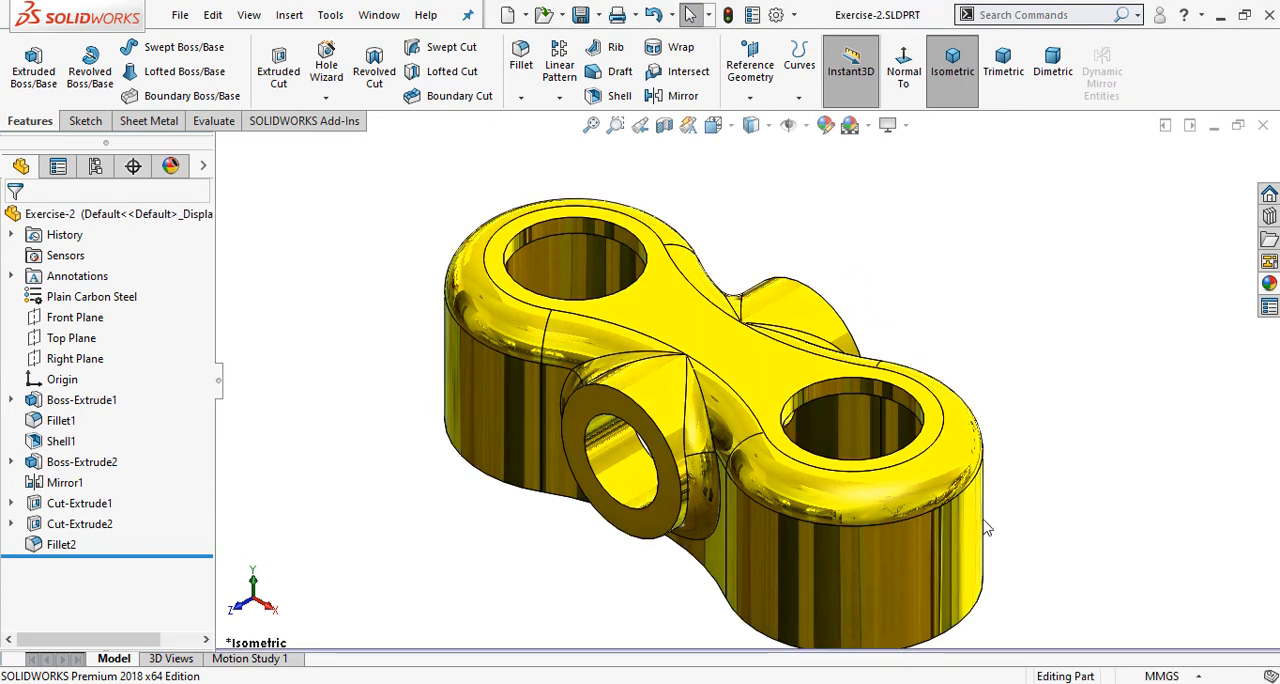
{"action": "scroll", "coordinate": [986, 528], "scroll_direction": "up", "scroll_amount": 1}
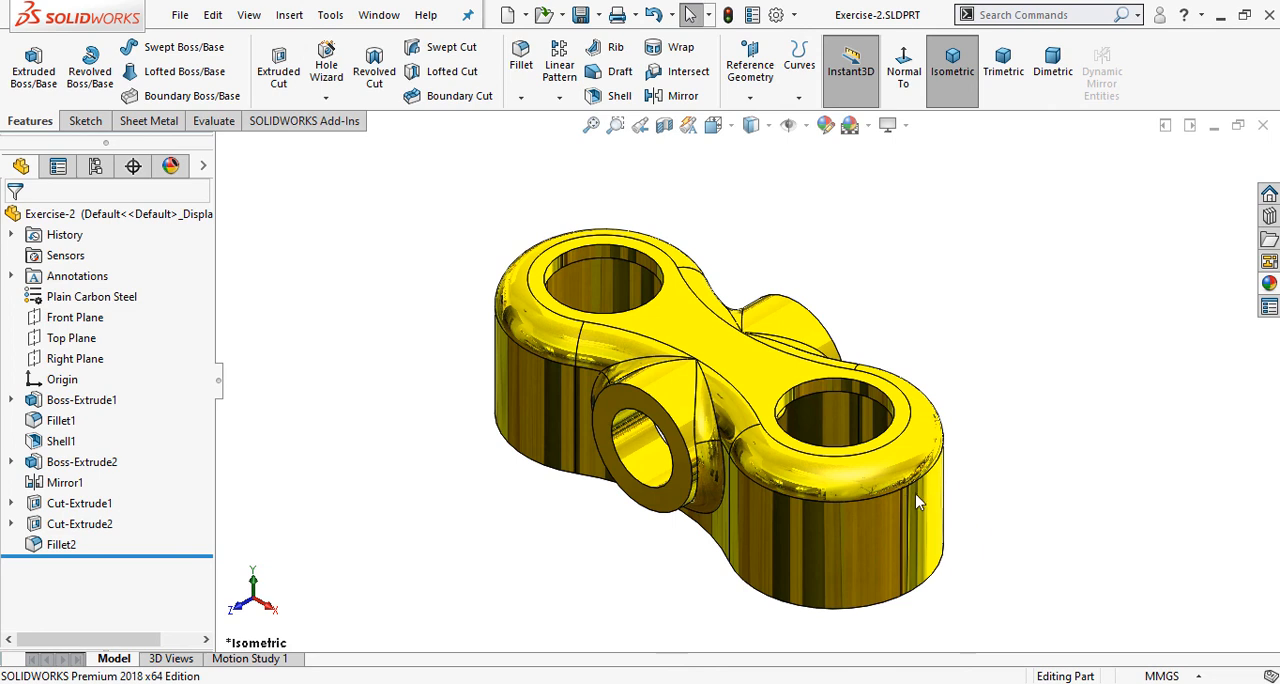
{"action": "scroll", "coordinate": [914, 495], "scroll_direction": "down", "scroll_amount": 1}
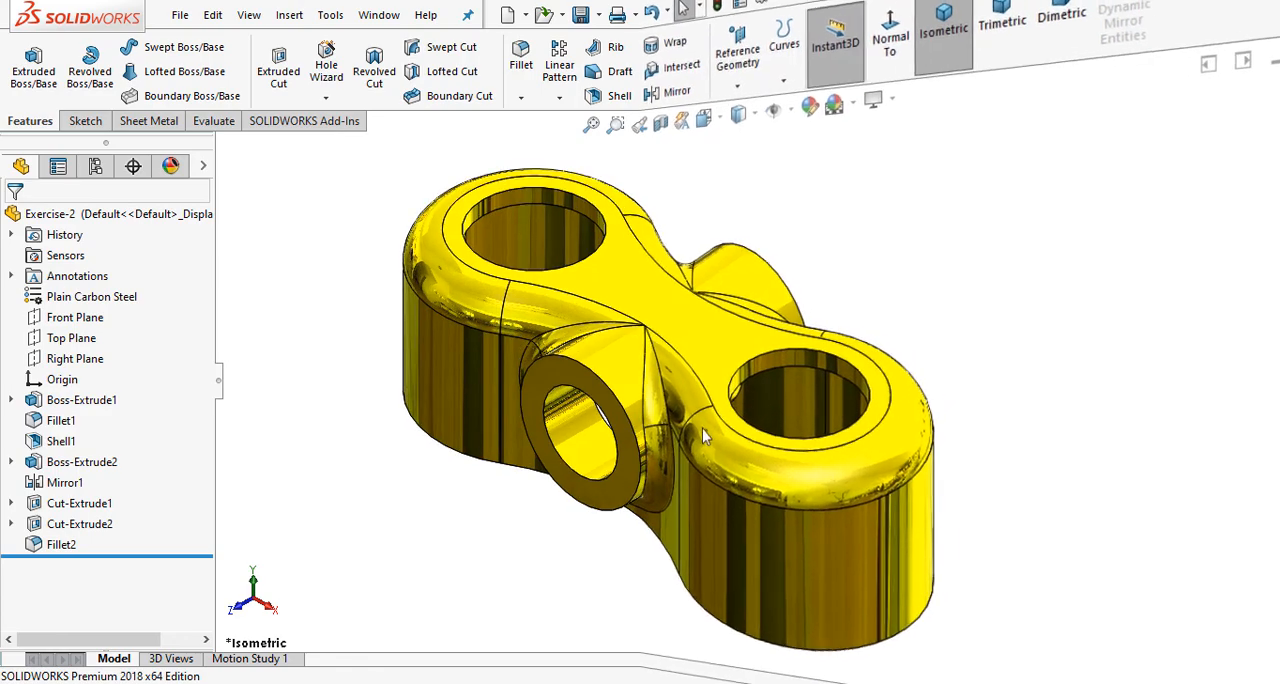